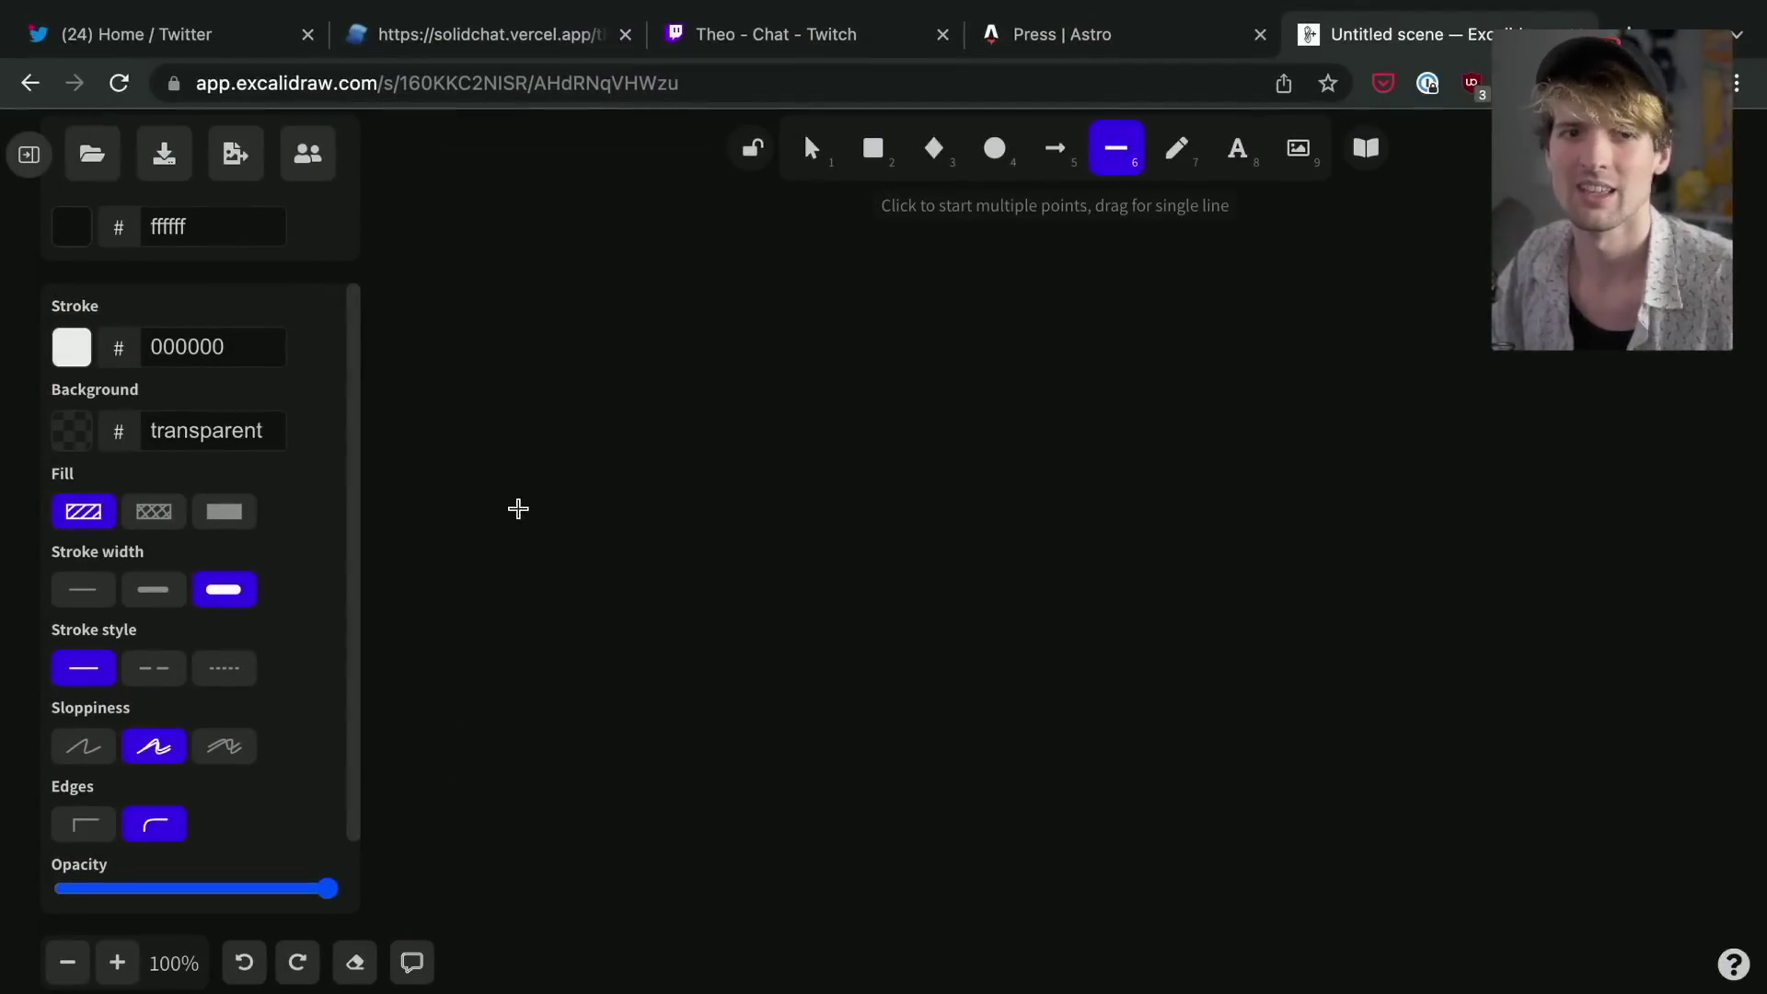
# Draw a long horizontal axis line and label its left end 'Computer hardware'.
pyautogui.moveTo(518, 508)
pyautogui.mouseDown()
pyautogui.moveTo(1301, 473)
pyautogui.moveTo(1591, 533)
pyautogui.moveTo(1633, 513)
pyautogui.mouseUp()
pyautogui.click(1238, 147)
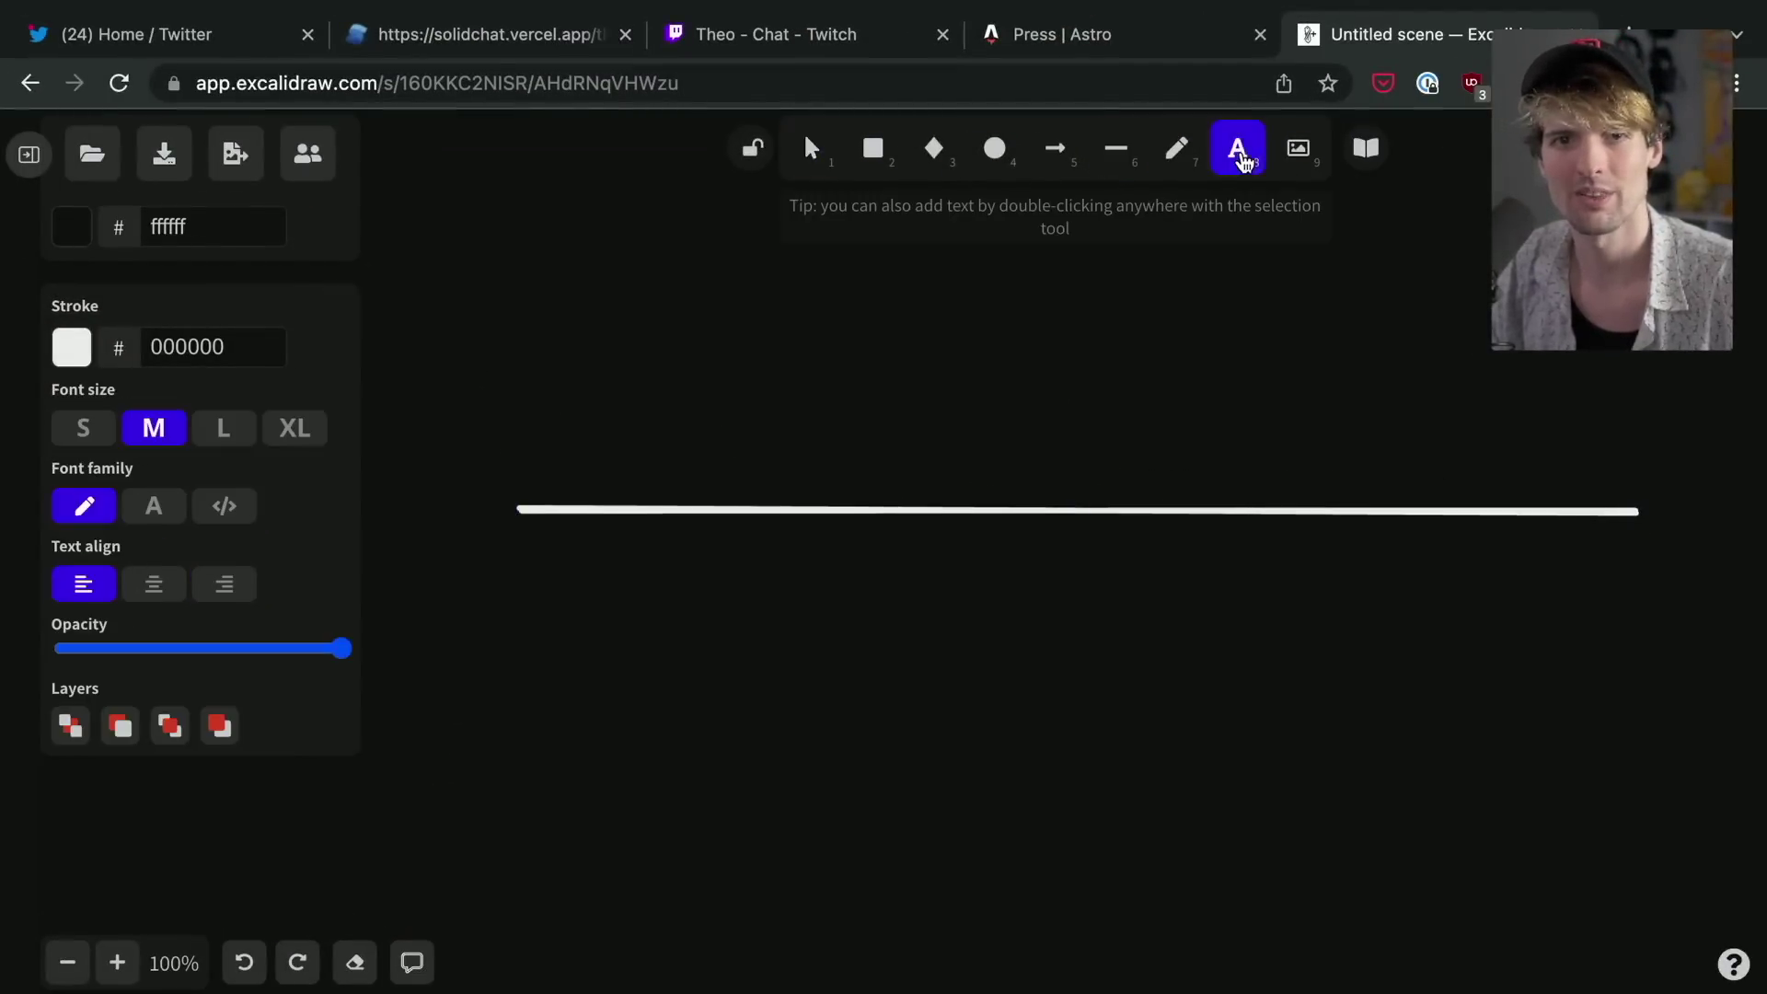
pyautogui.hscroll(-5, 966, 316)
pyautogui.click(701, 513)
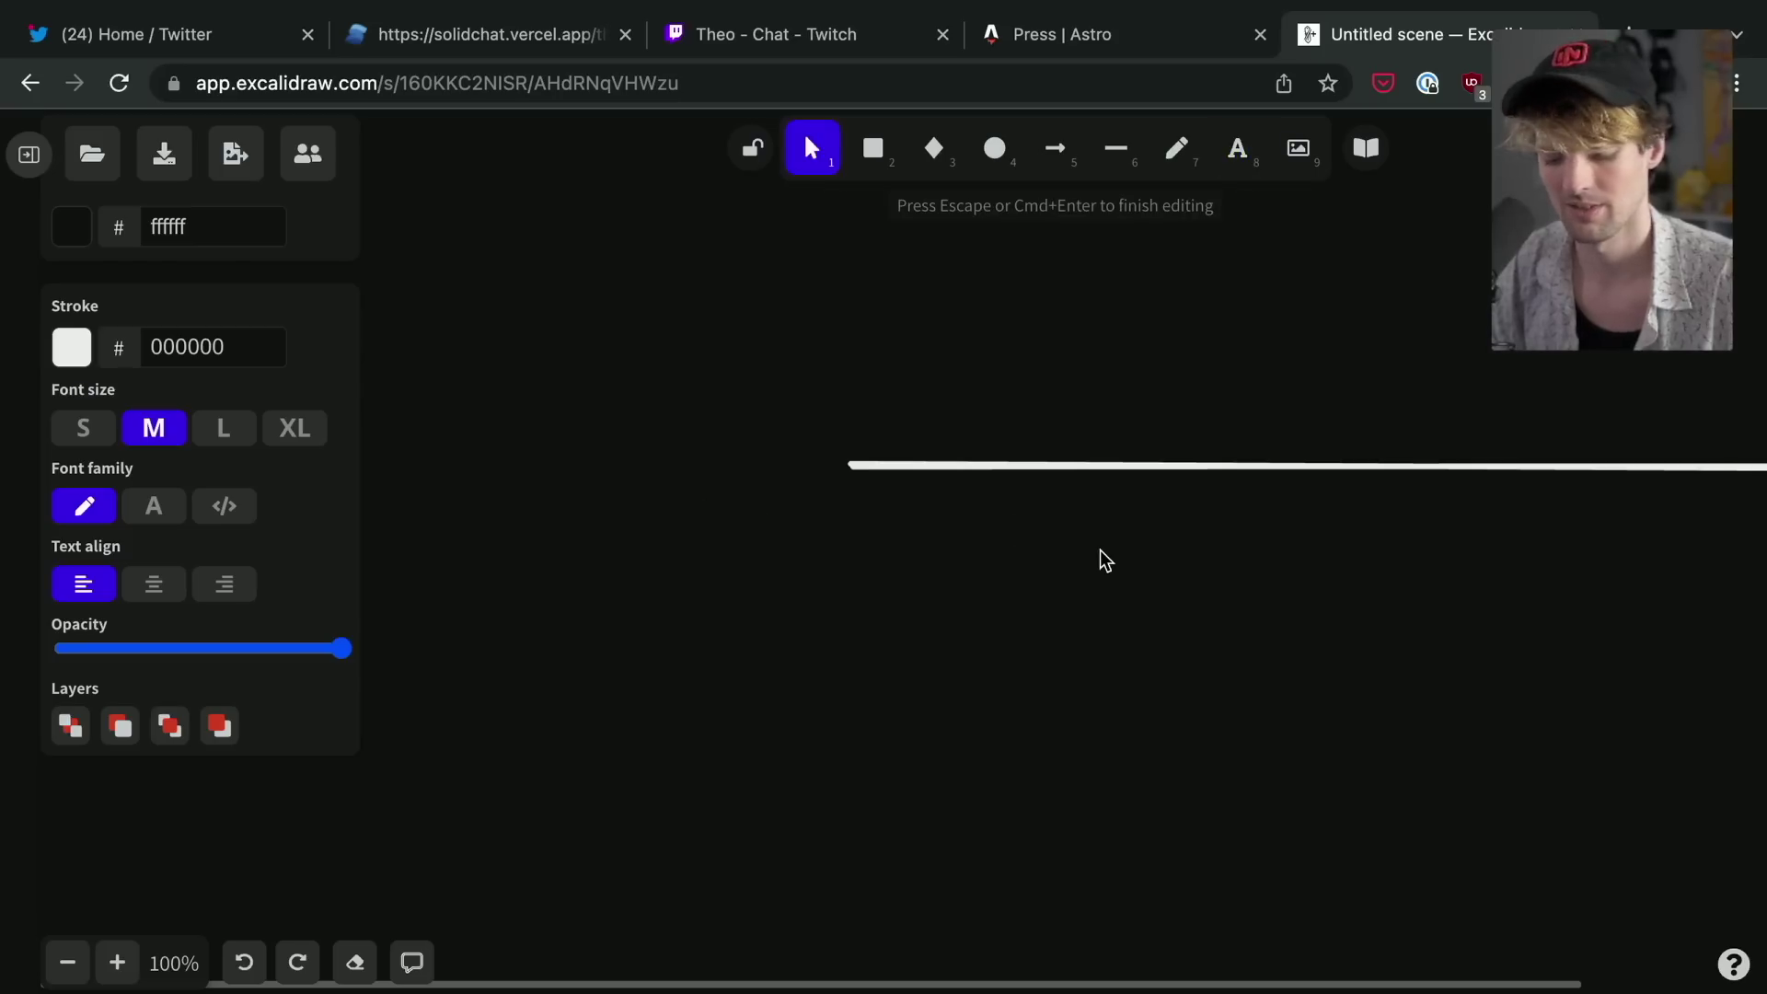
pyautogui.write('Computer')
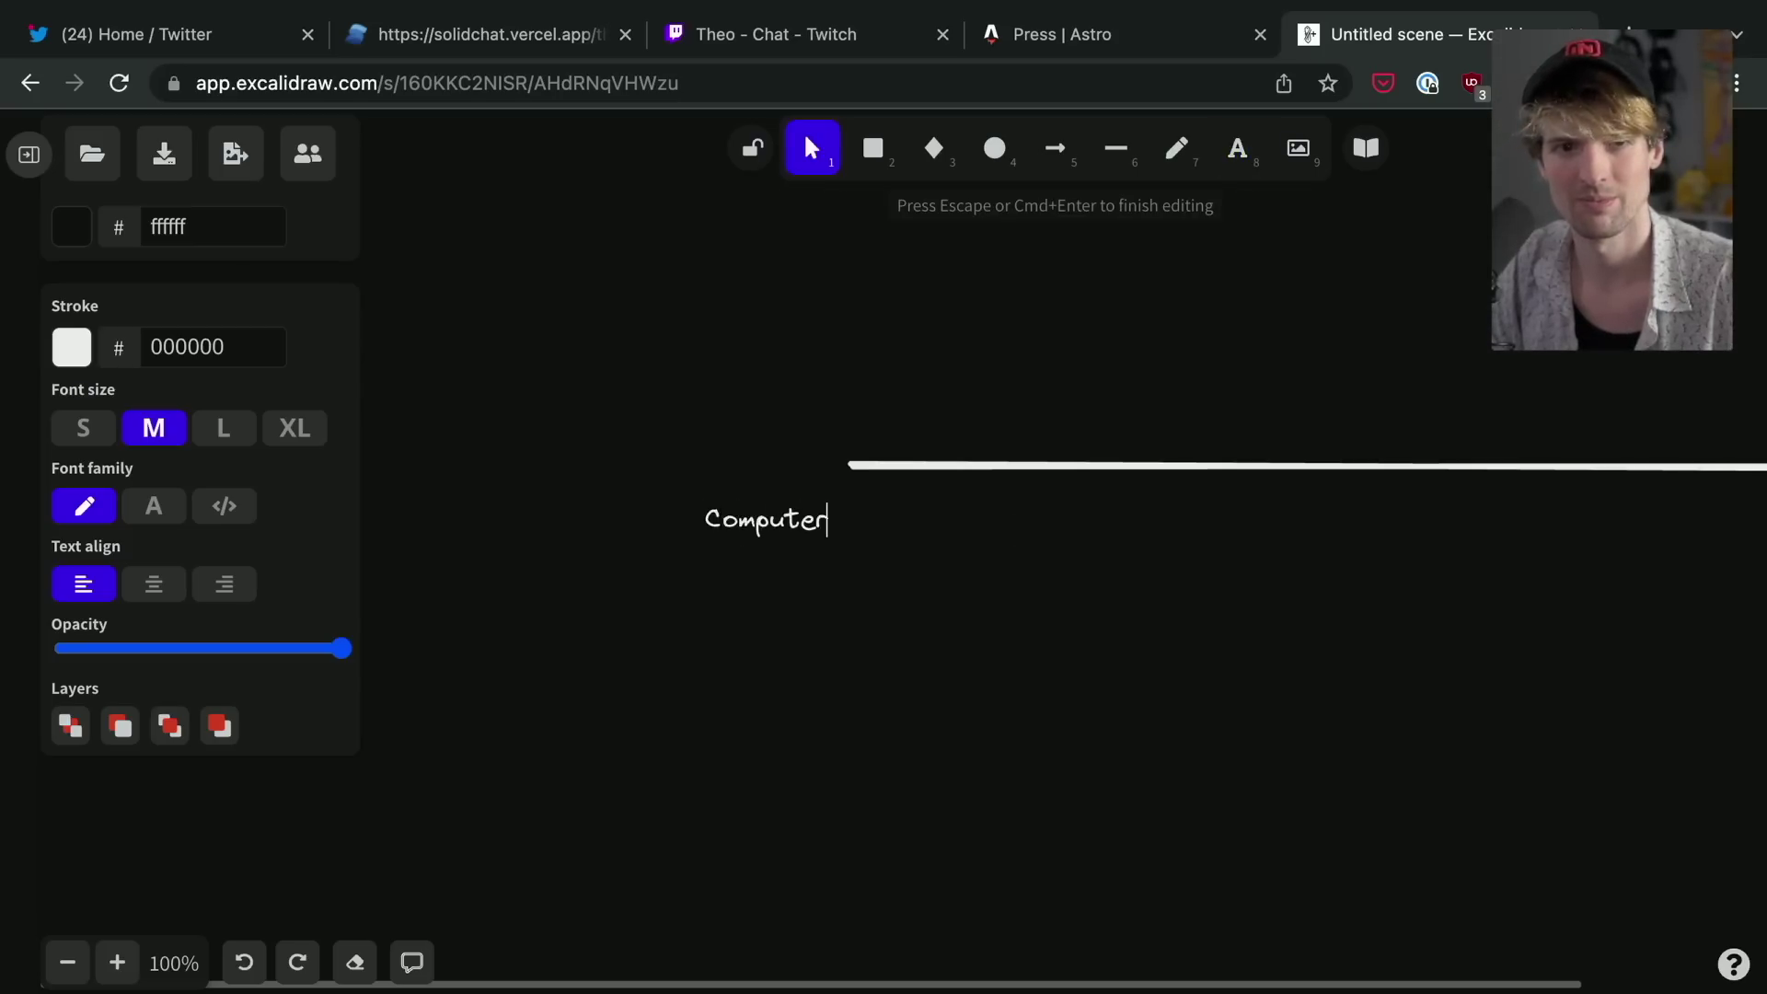
pyautogui.press('super+a')
pyautogui.write('Computer ')
pyautogui.write('hardwa')
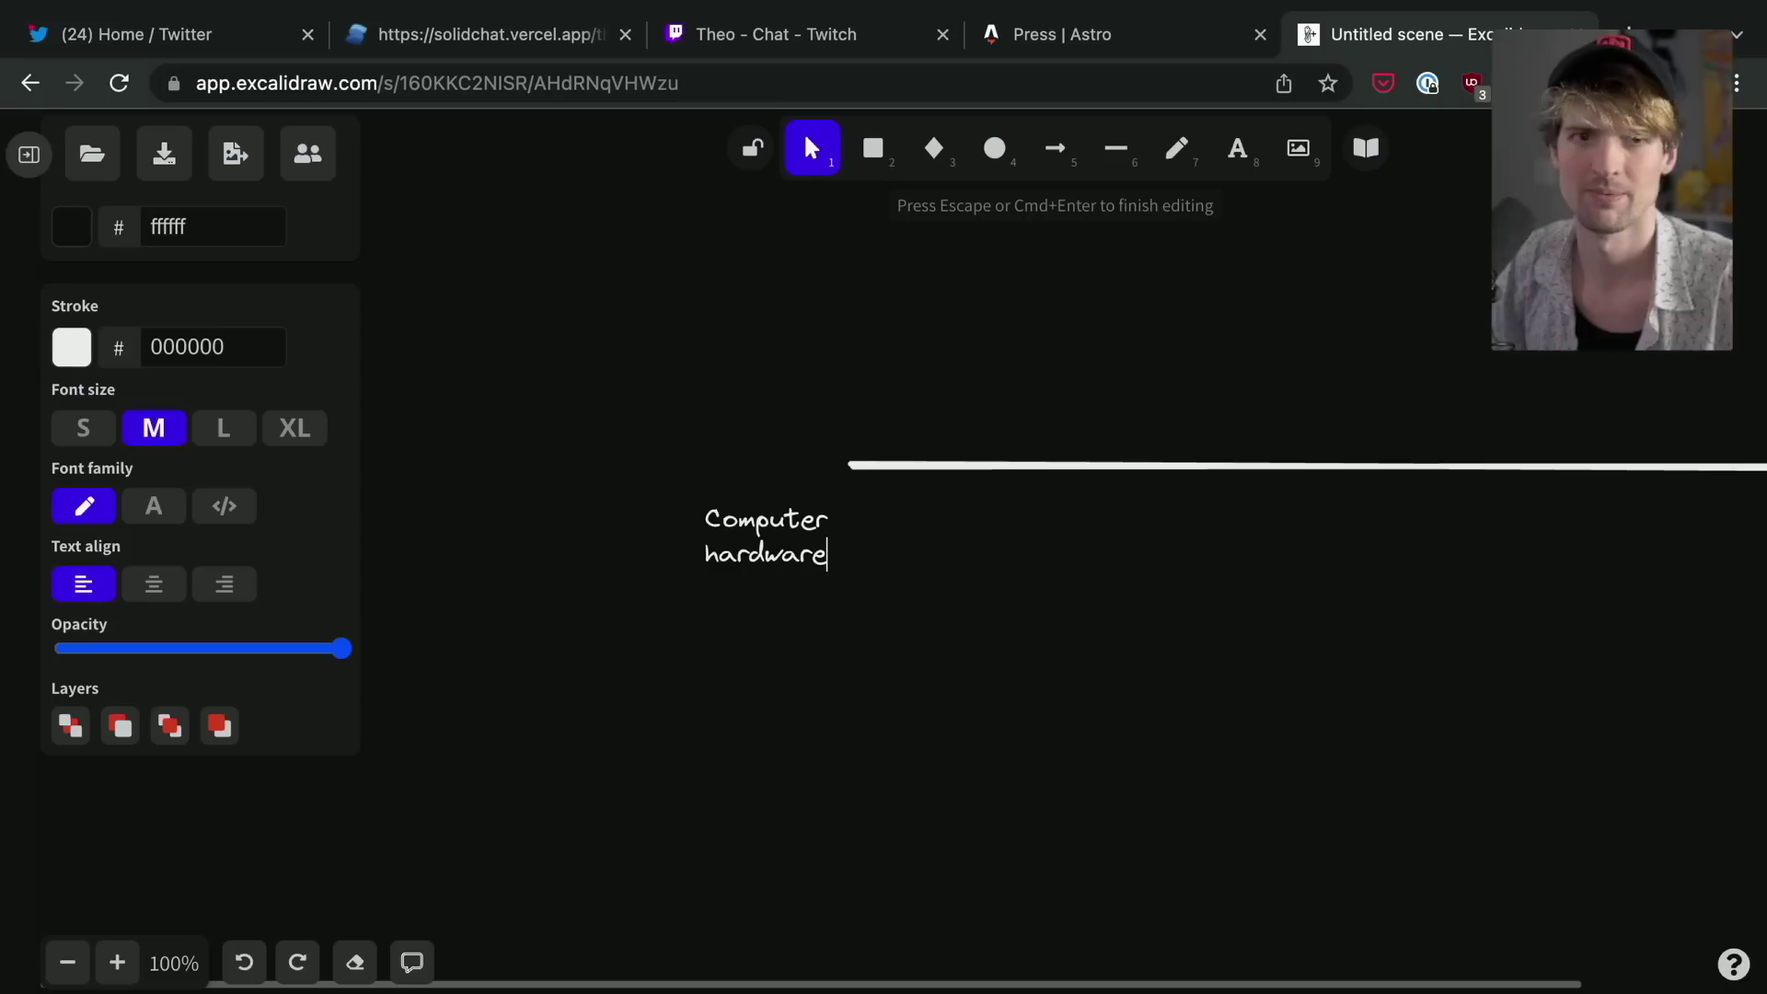
pyautogui.click(852, 568)
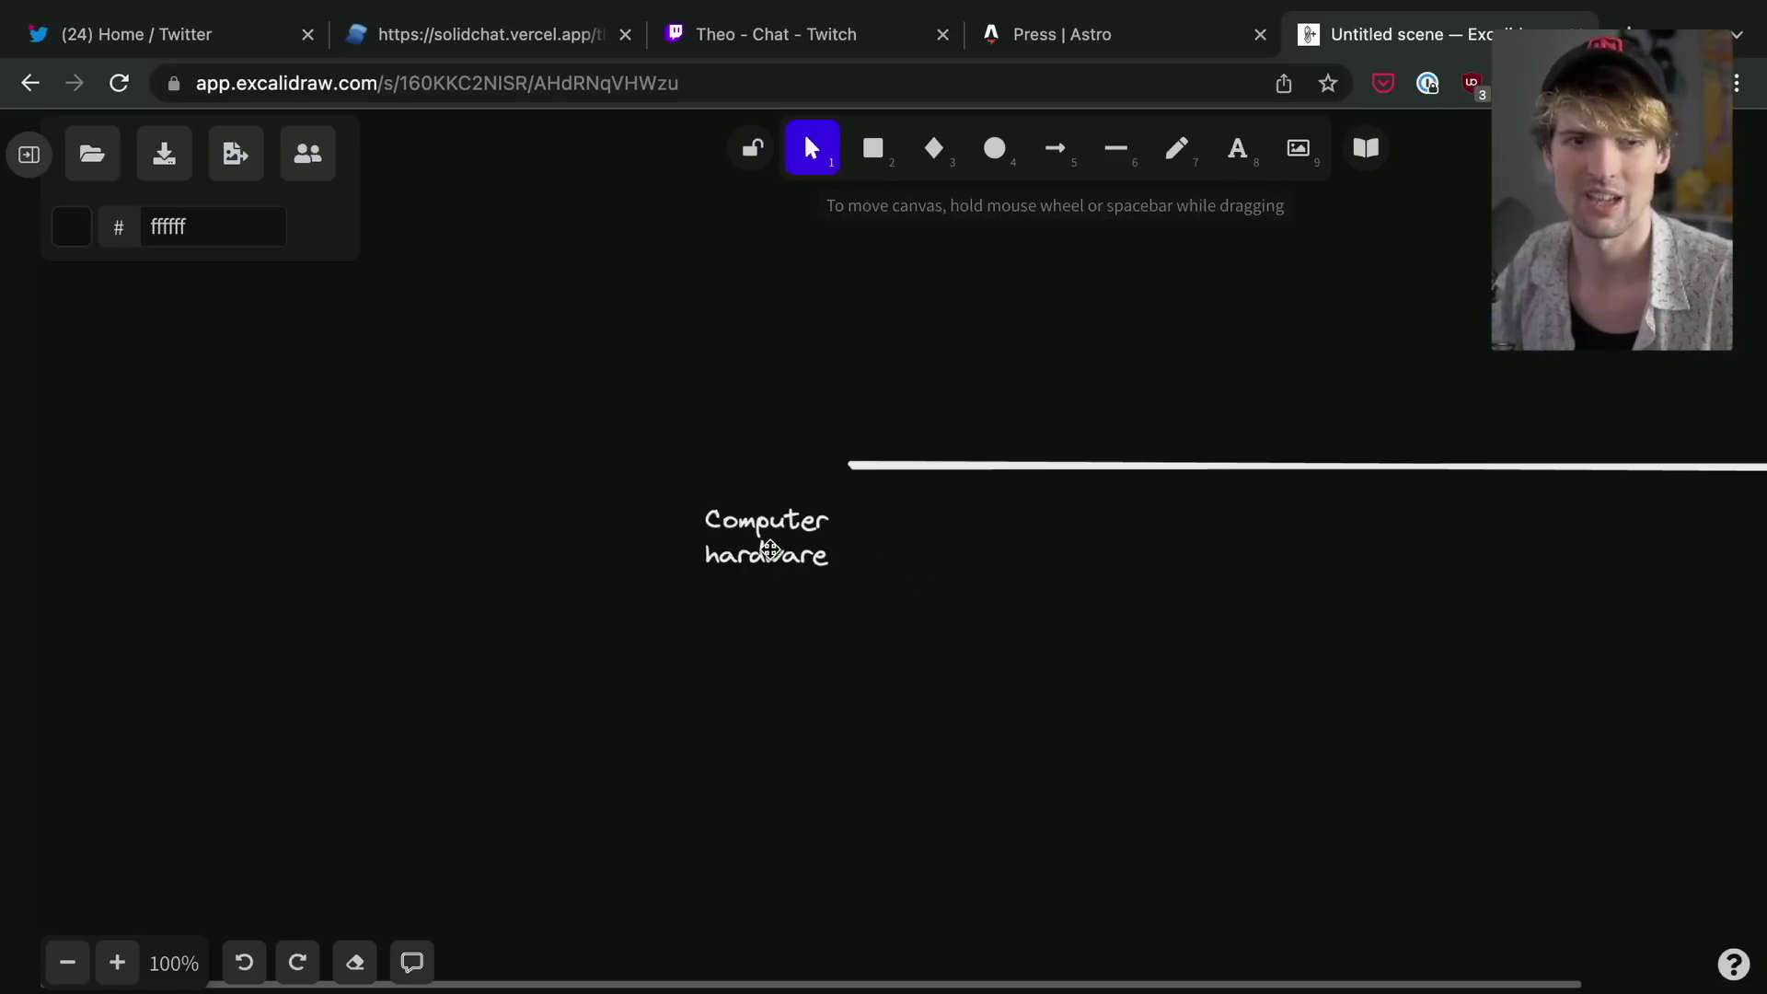
# Alt-drag a copy of the label to the axis's right end and retype it as 'User'.
pyautogui.click(769, 549)
pyautogui.hscroll(5, 769, 549)
pyautogui.moveTo(560, 538); pyautogui.dragTo(1685, 558)
pyautogui.hscroll(2, 1685, 559)
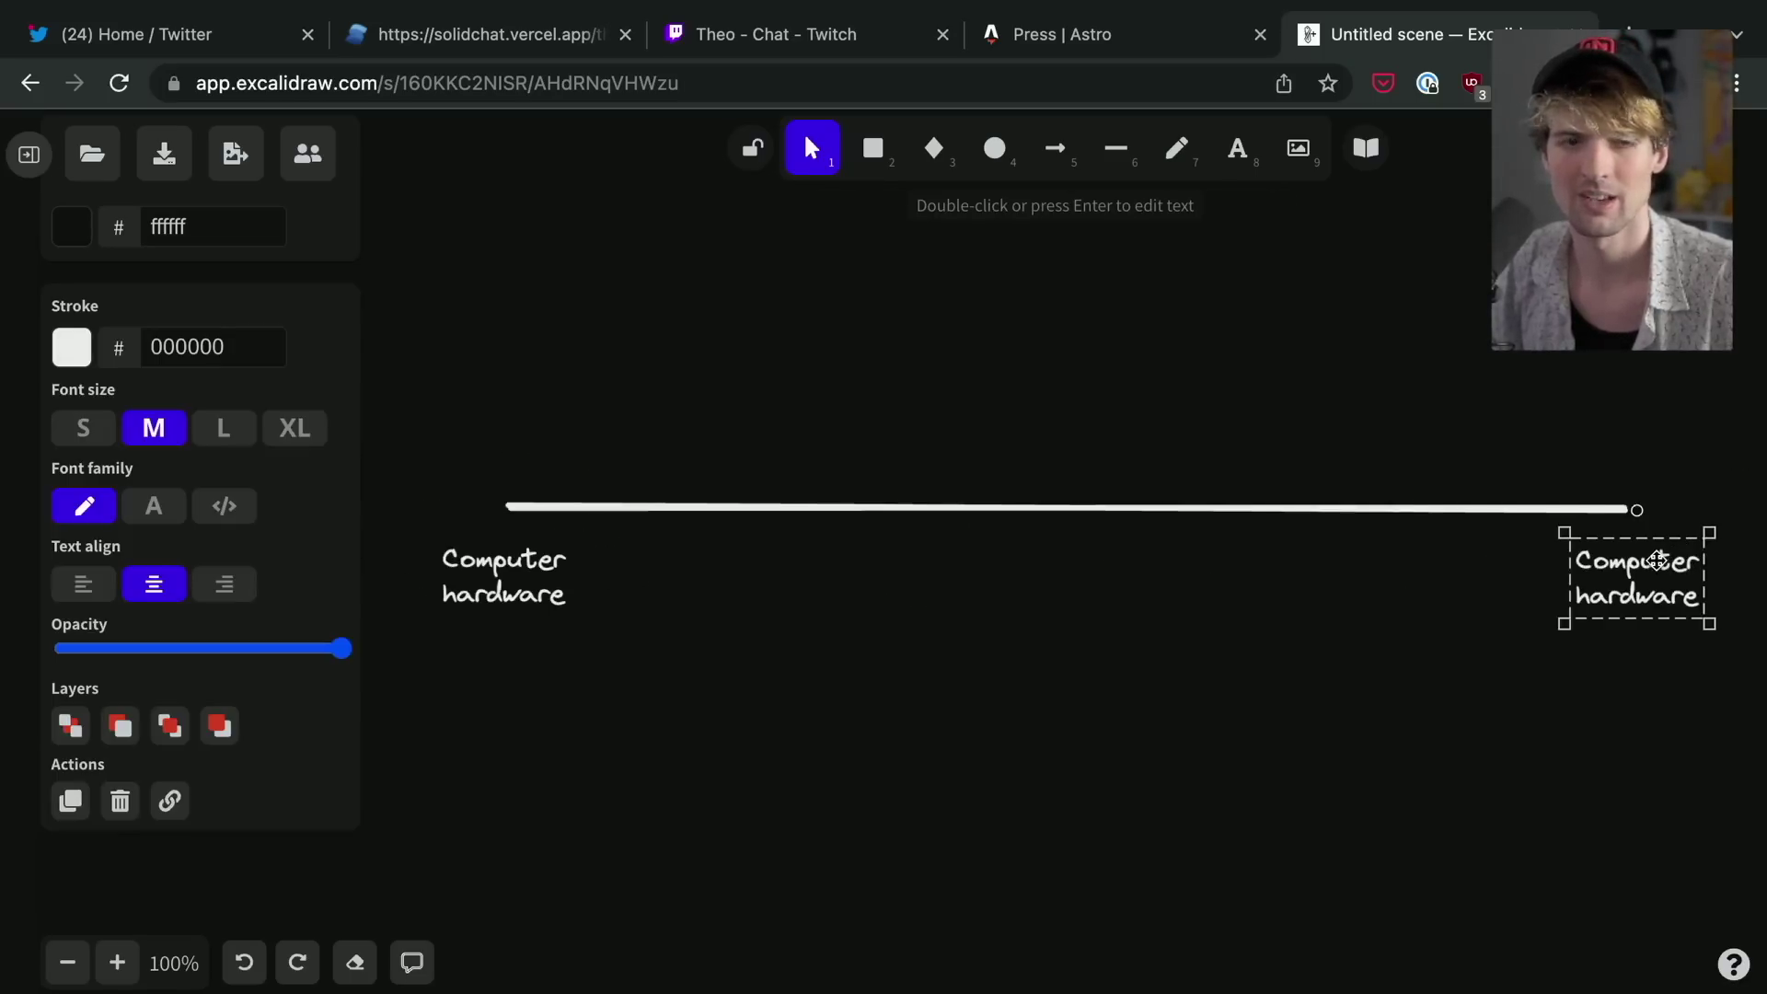
pyautogui.doubleClick(1656, 559)
pyautogui.write('User')
pyautogui.press('Escape')
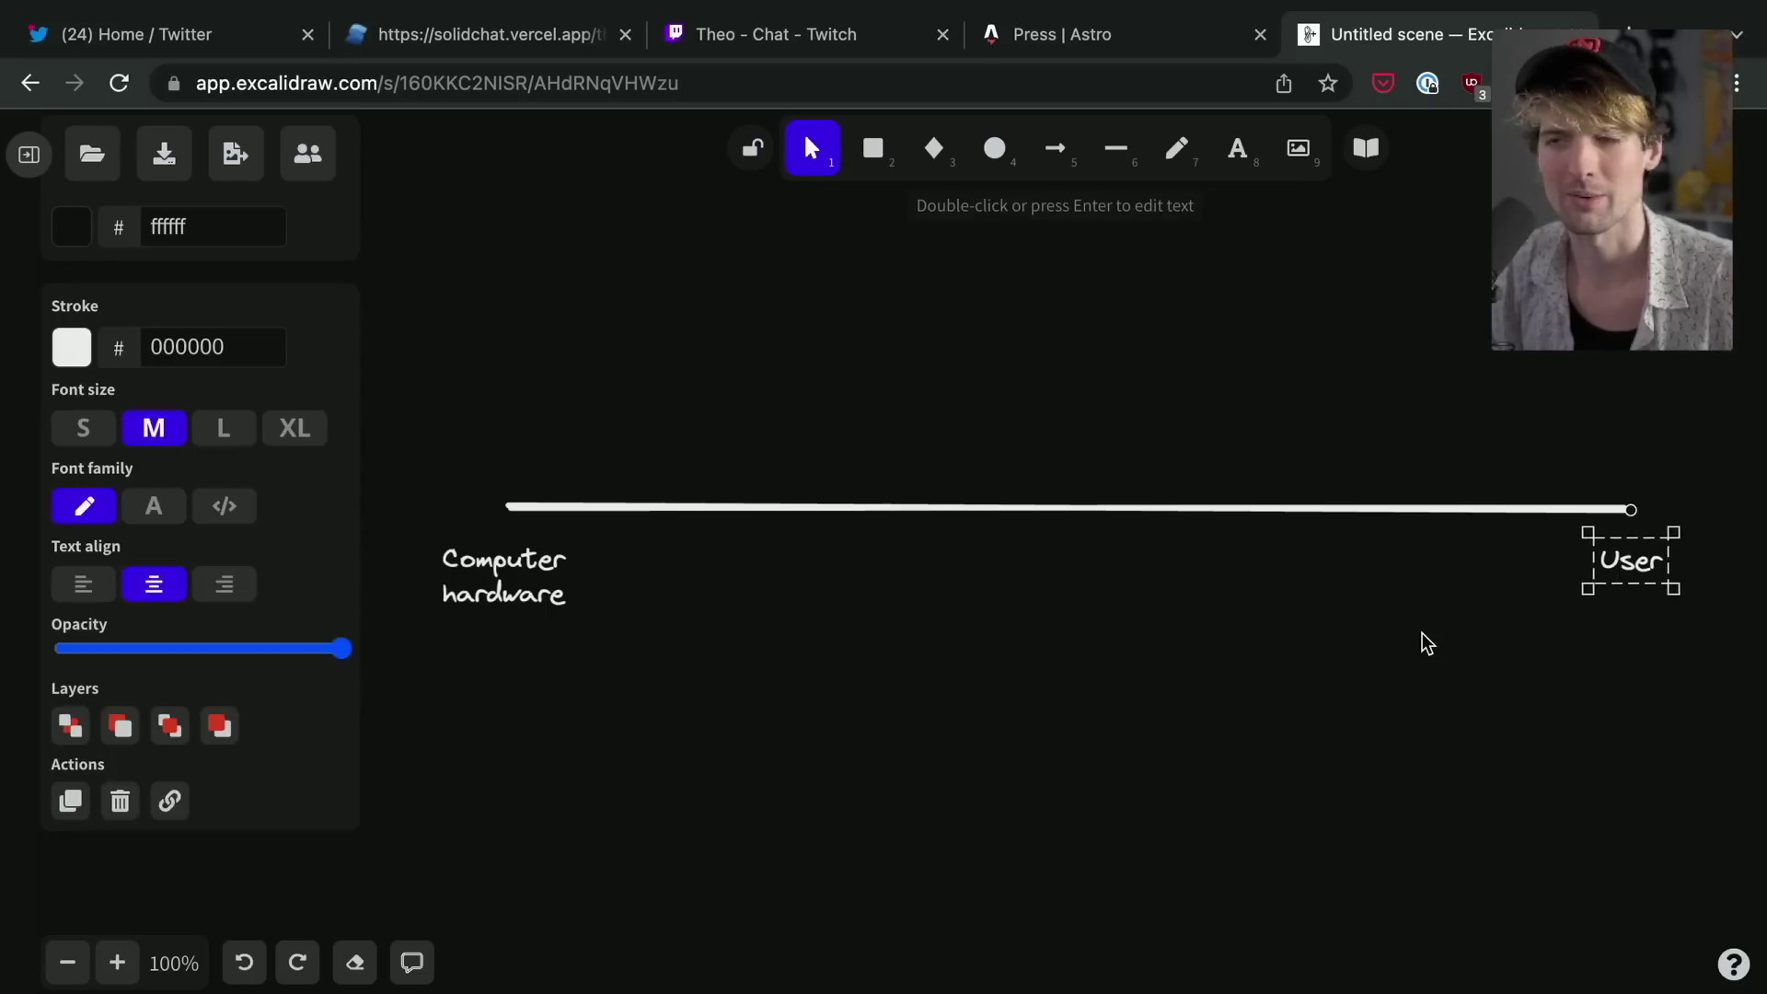
pyautogui.hscroll(3, 1427, 642)
pyautogui.click(1124, 635)
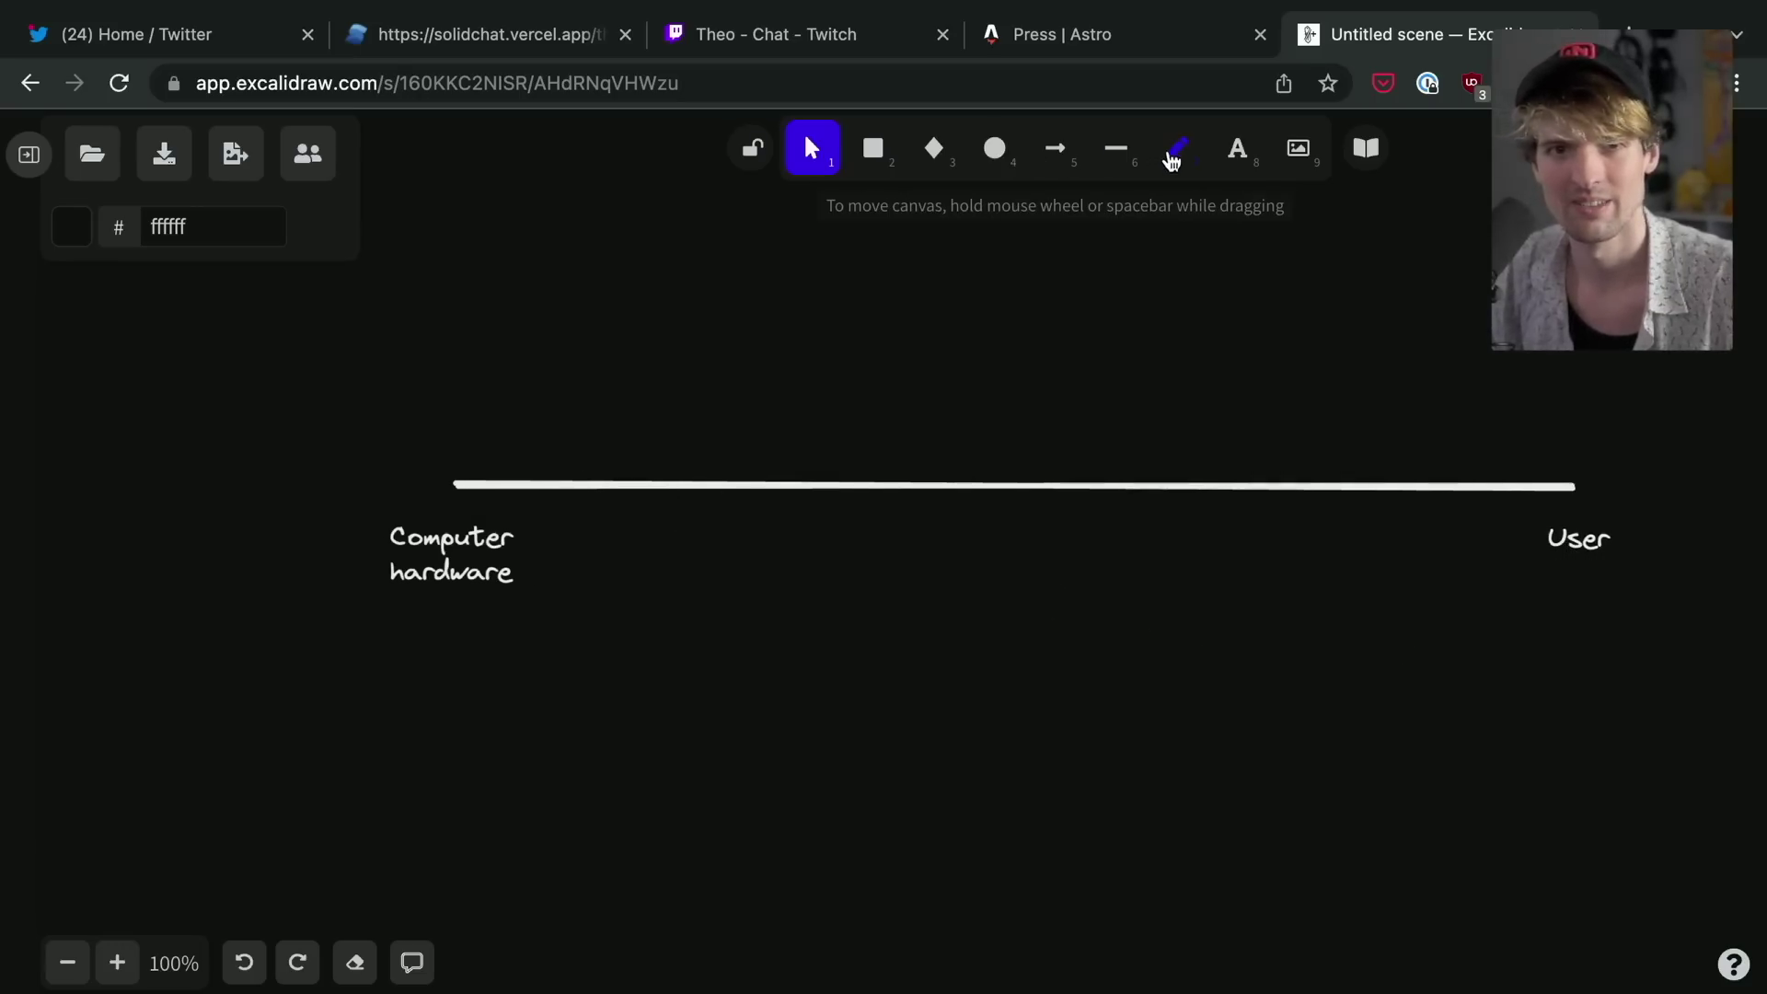
# Add a short tick above the axis labelled 'Designer', centred over the tick.
pyautogui.click(1117, 154)
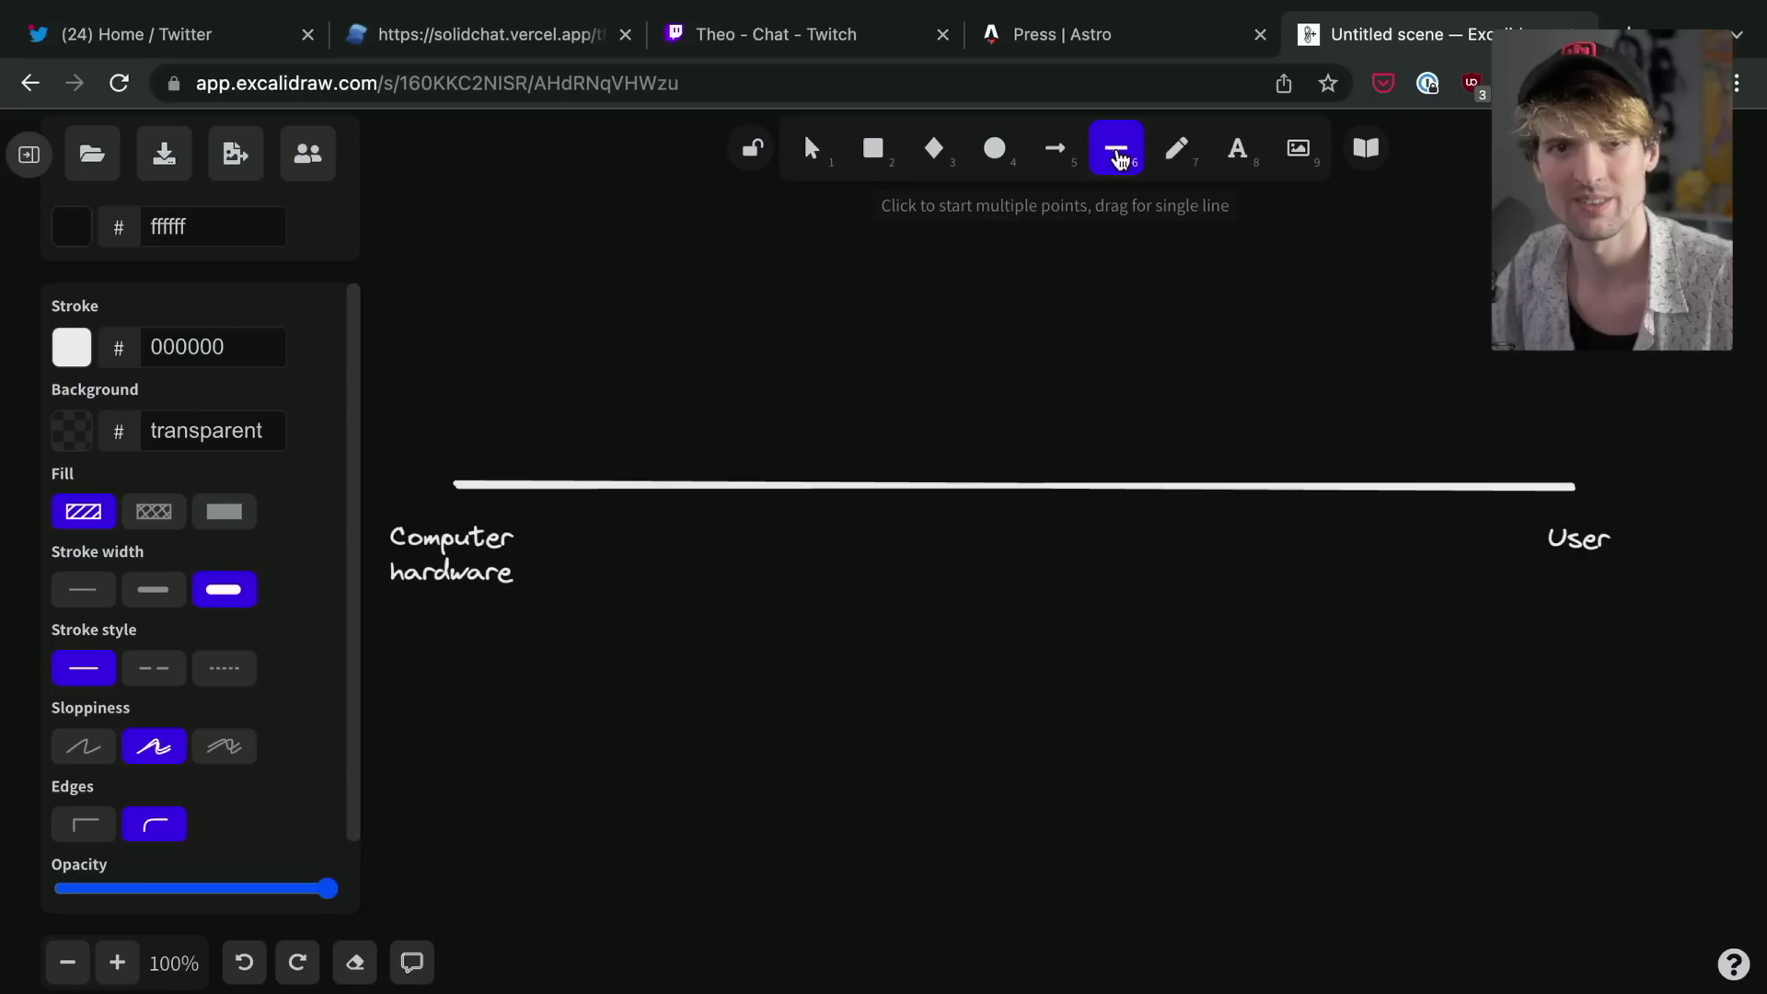
pyautogui.moveTo(1424, 440); pyautogui.dragTo(1427, 485)
pyautogui.click(1238, 152)
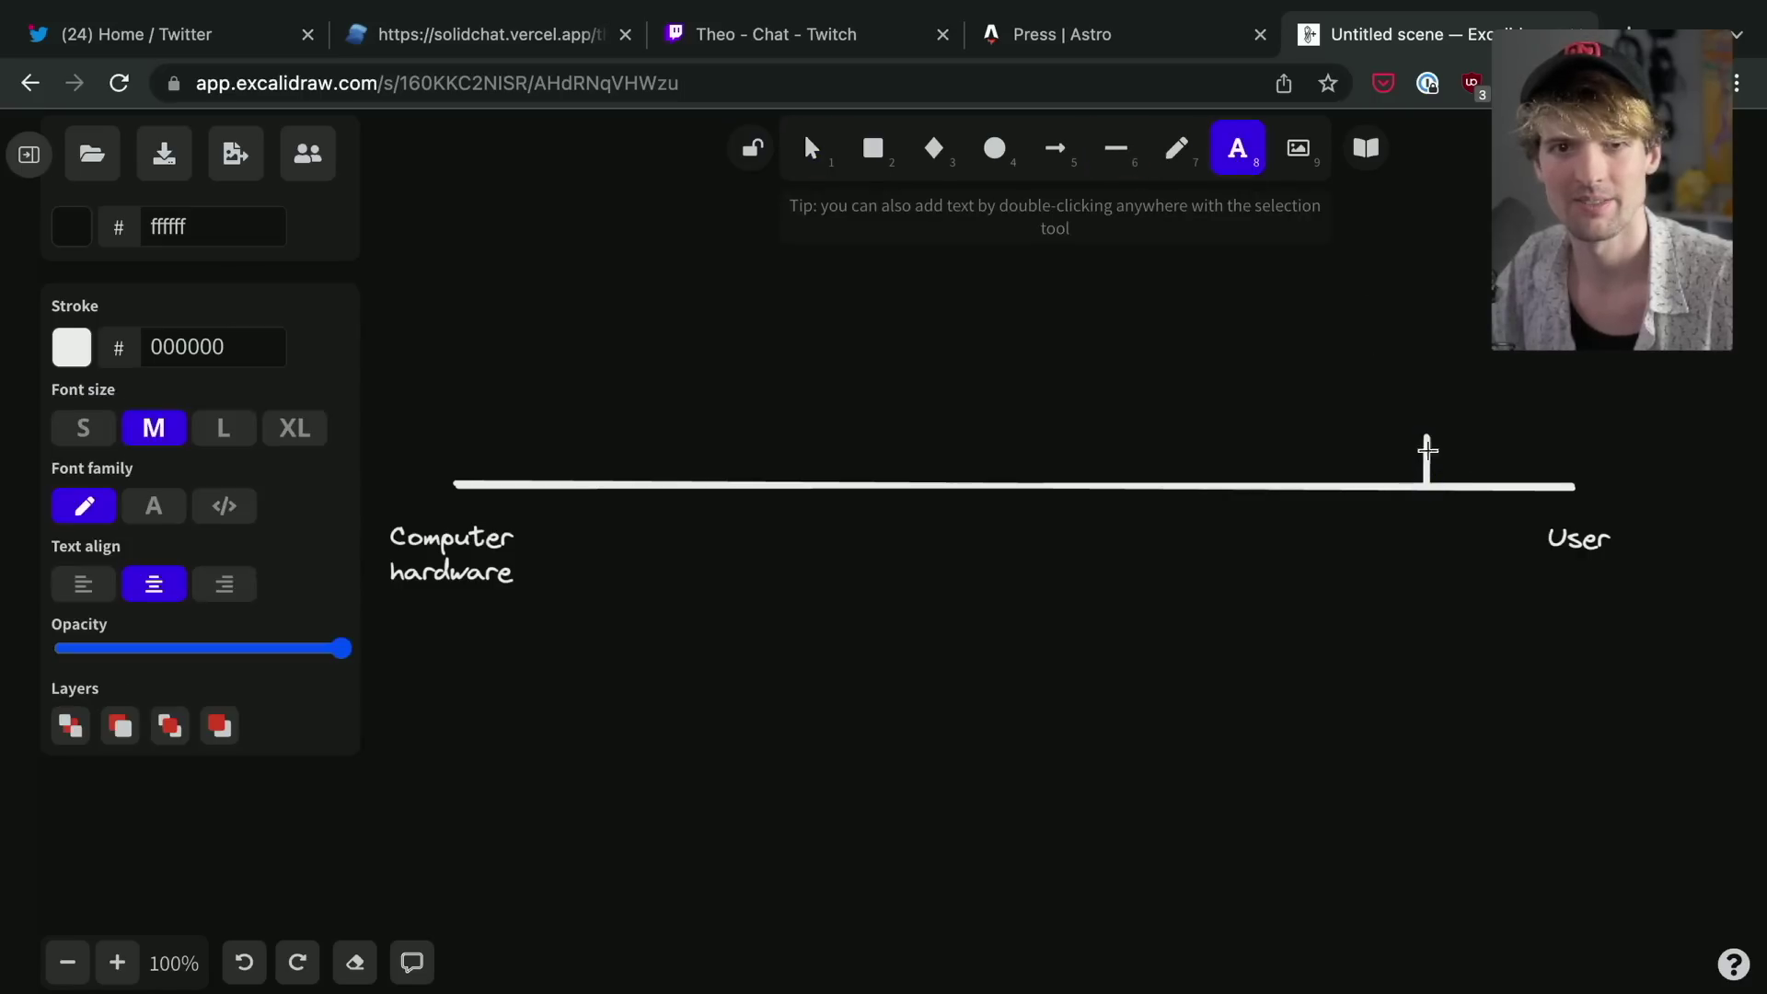
pyautogui.click(1399, 402)
pyautogui.write('Designer')
pyautogui.click(1482, 355)
pyautogui.click(1411, 396)
pyautogui.moveTo(1411, 396); pyautogui.dragTo(1439, 388)
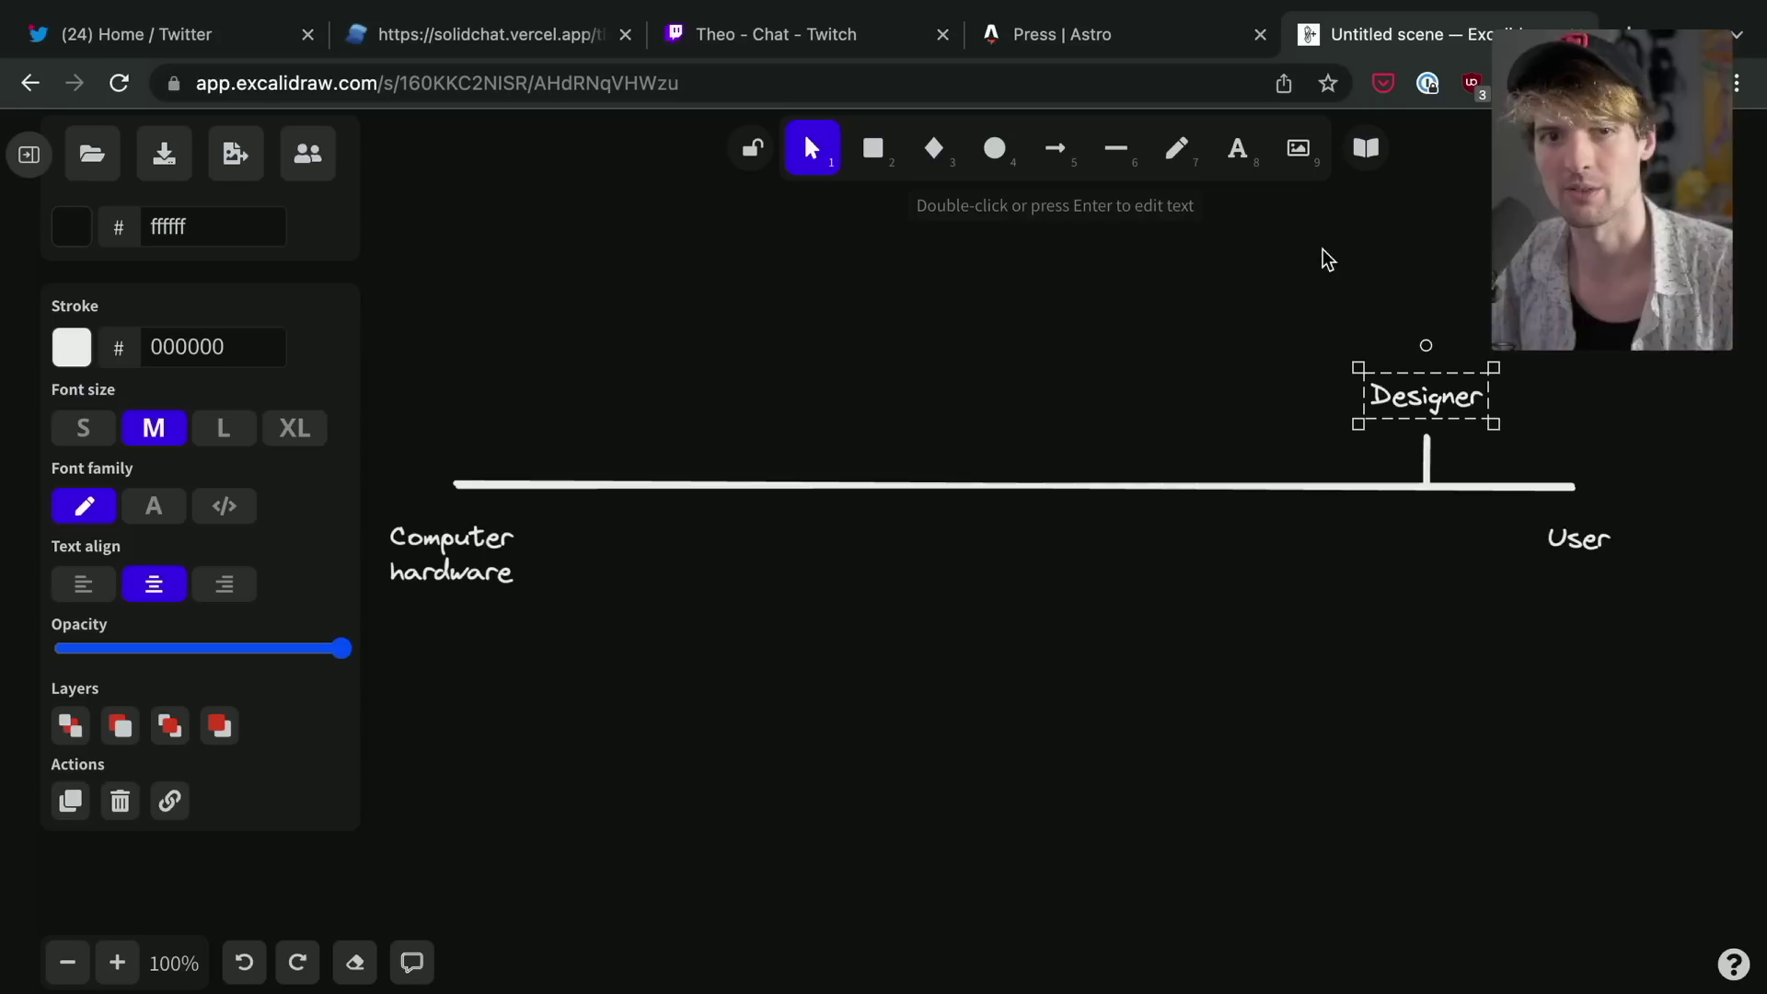
# Add a tick below the axis with a copied label renamed to two-line 'Frontend Dev'.
pyautogui.click(1110, 156)
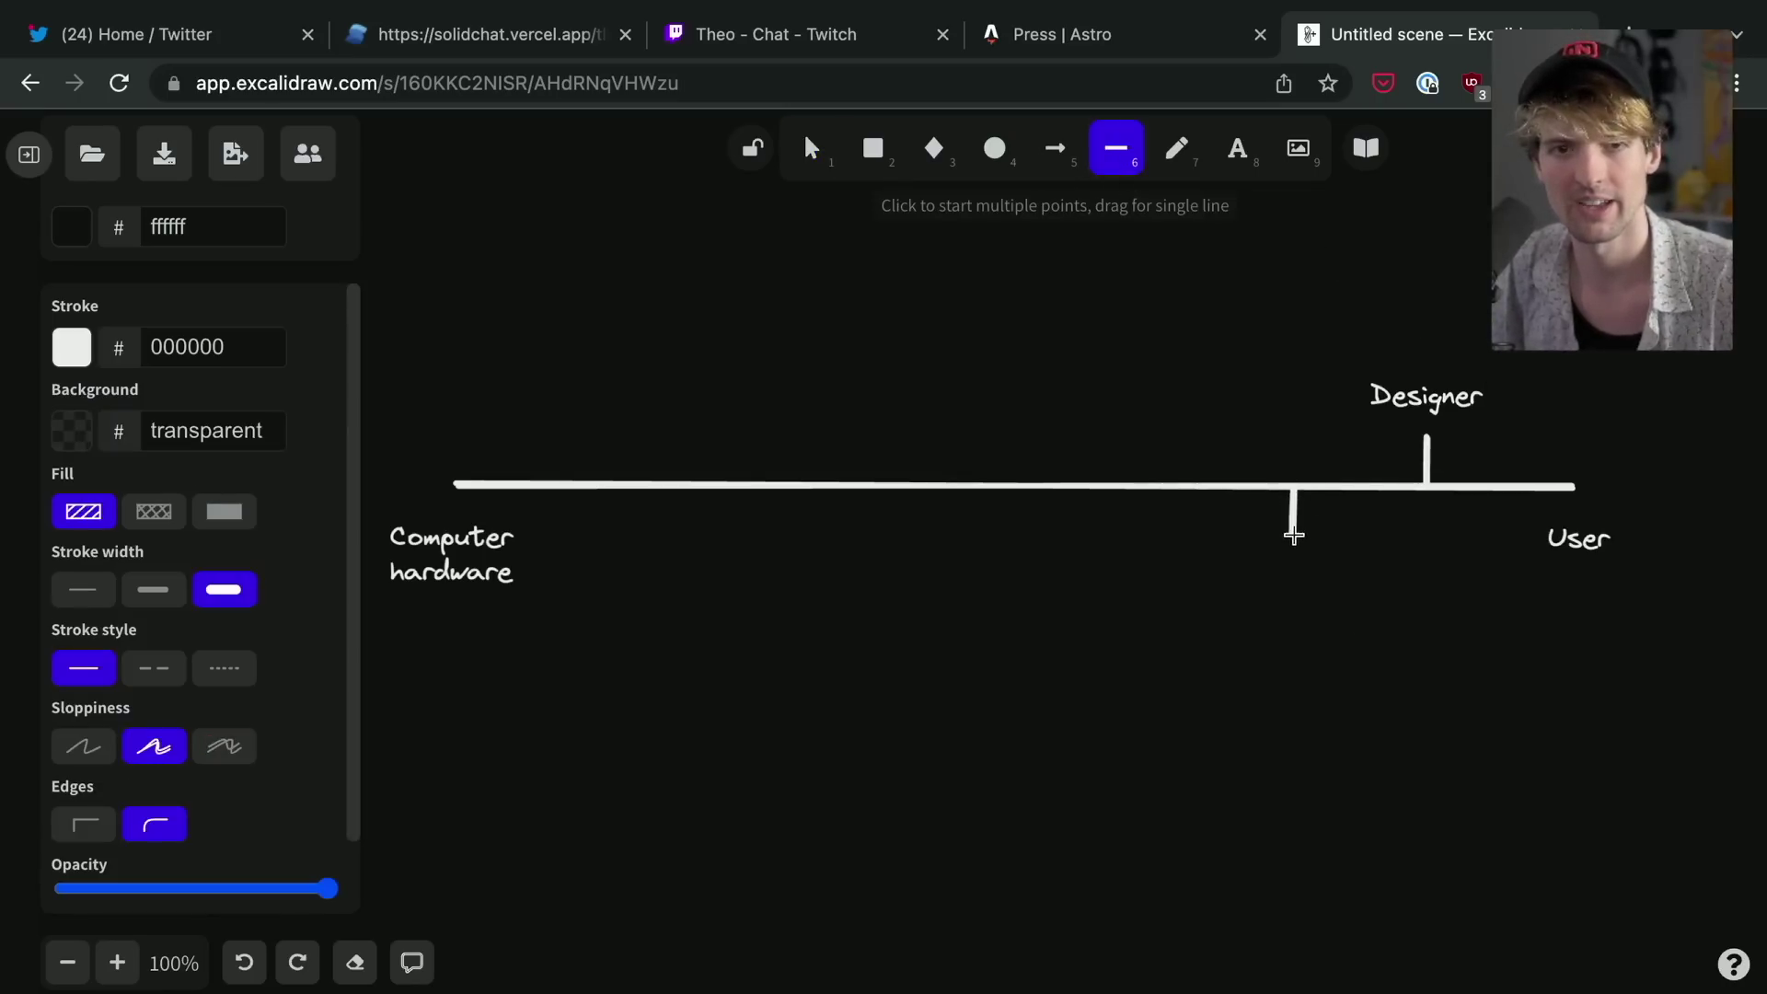
pyautogui.moveTo(1293, 536); pyautogui.dragTo(1293, 535)
pyautogui.moveTo(1424, 405); pyautogui.dragTo(1281, 614)
pyautogui.press('Return')
pyautogui.write('Frontend')
pyautogui.press('Return')
pyautogui.write('Dev')
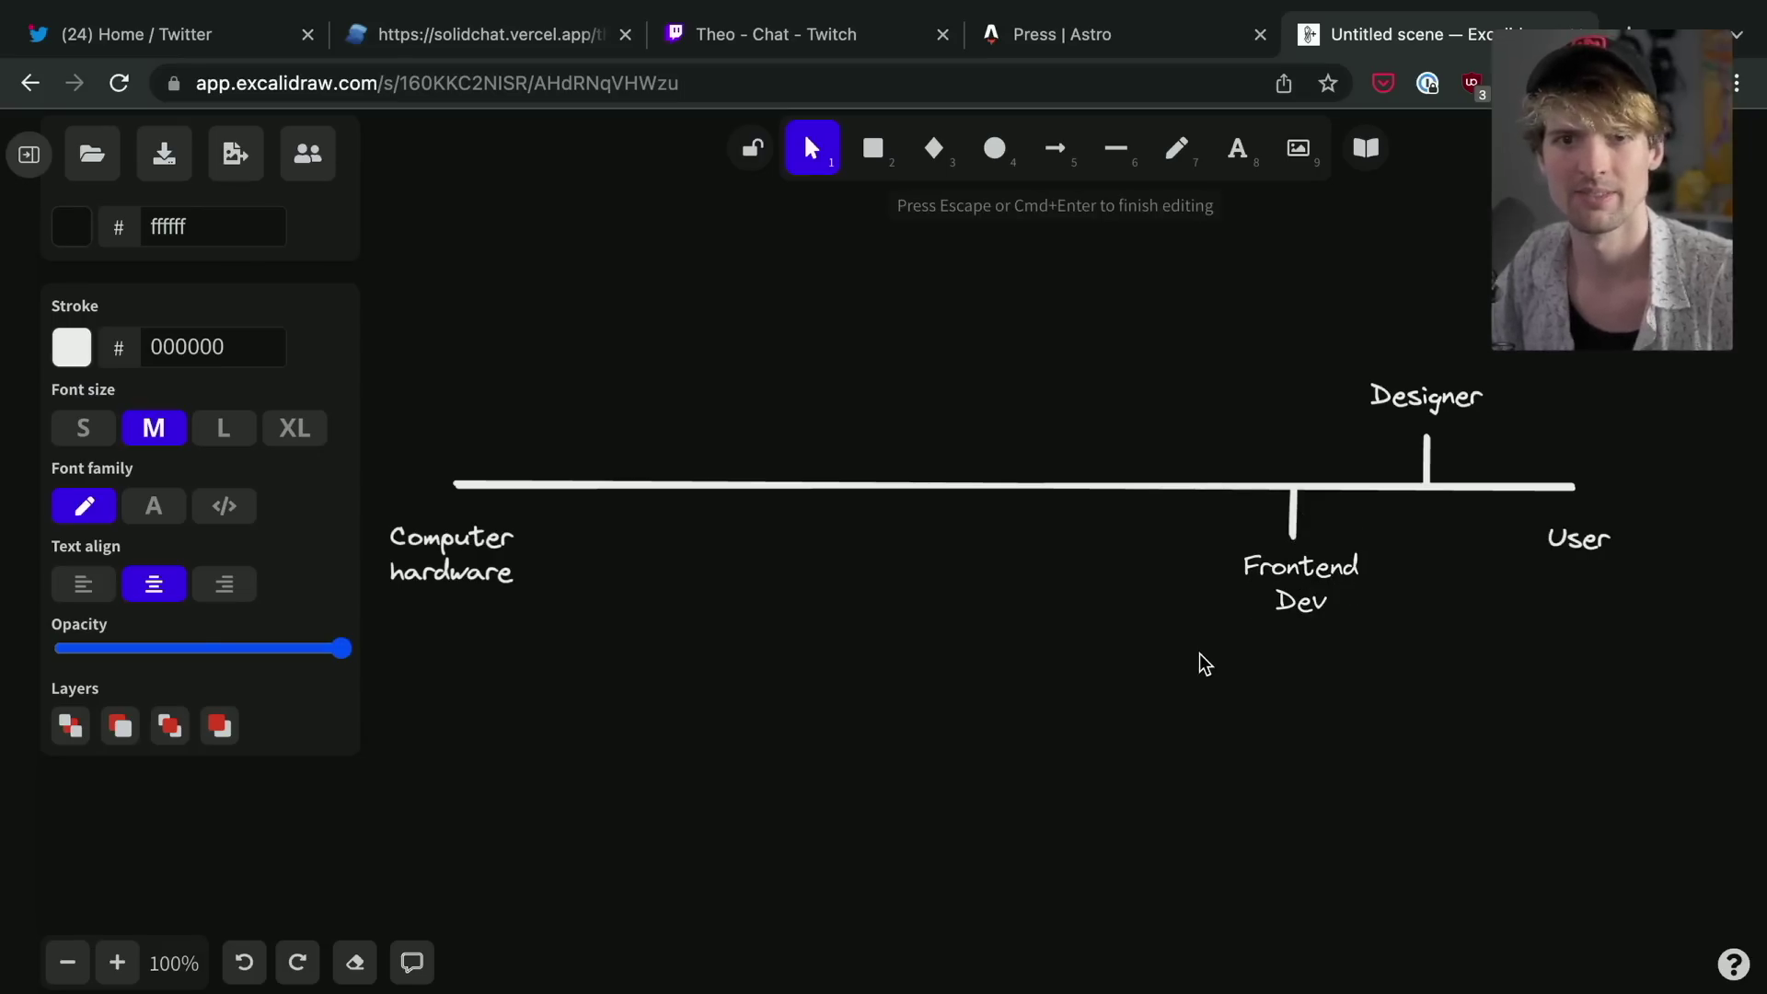
pyautogui.press('Escape')
pyautogui.keyDown('shift'); pyautogui.click(1293, 511); pyautogui.keyUp('shift')
# Duplicate the Frontend Dev tick and label, and shift the Designer and Frontend Dev pairs left along the axis.
pyautogui.moveTo(1293, 511); pyautogui.dragTo(1126, 515)
pyautogui.click(1307, 579)
pyautogui.keyDown('shift'); pyautogui.click(1292, 506); pyautogui.keyUp('shift')
pyautogui.keyDown('shift'); pyautogui.click(1425, 449); pyautogui.keyUp('shift')
pyautogui.keyDown('shift'); pyautogui.click(1390, 401); pyautogui.keyUp('shift')
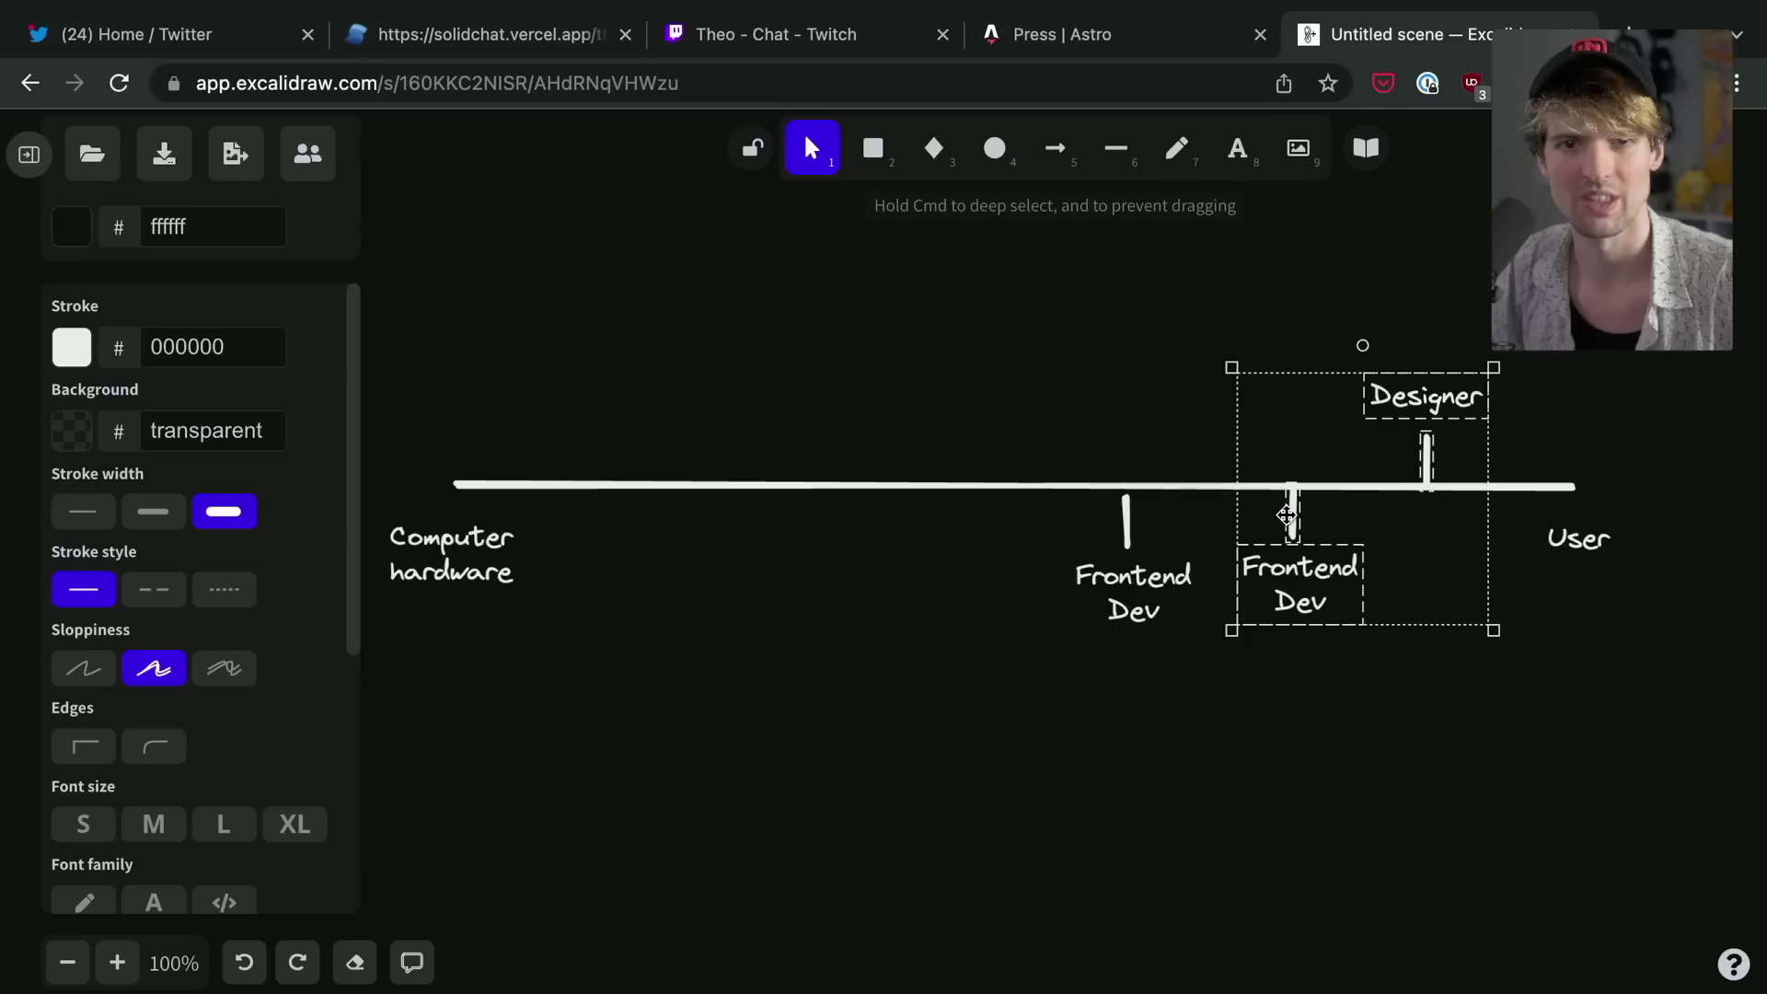
pyautogui.moveTo(1286, 515); pyautogui.dragTo(1426, 525)
pyautogui.click(1141, 571)
pyautogui.keyDown('shift'); pyautogui.click(1116, 528); pyautogui.keyUp('shift')
pyautogui.click(1455, 644)
pyautogui.click(1445, 588)
# Rename the rightmost duplicated label to 'Product Manager'.
pyautogui.doubleClick(1445, 589)
pyautogui.write('Product')
pyautogui.press('Return')
pyautogui.write('Manager')
pyautogui.click(1194, 514)
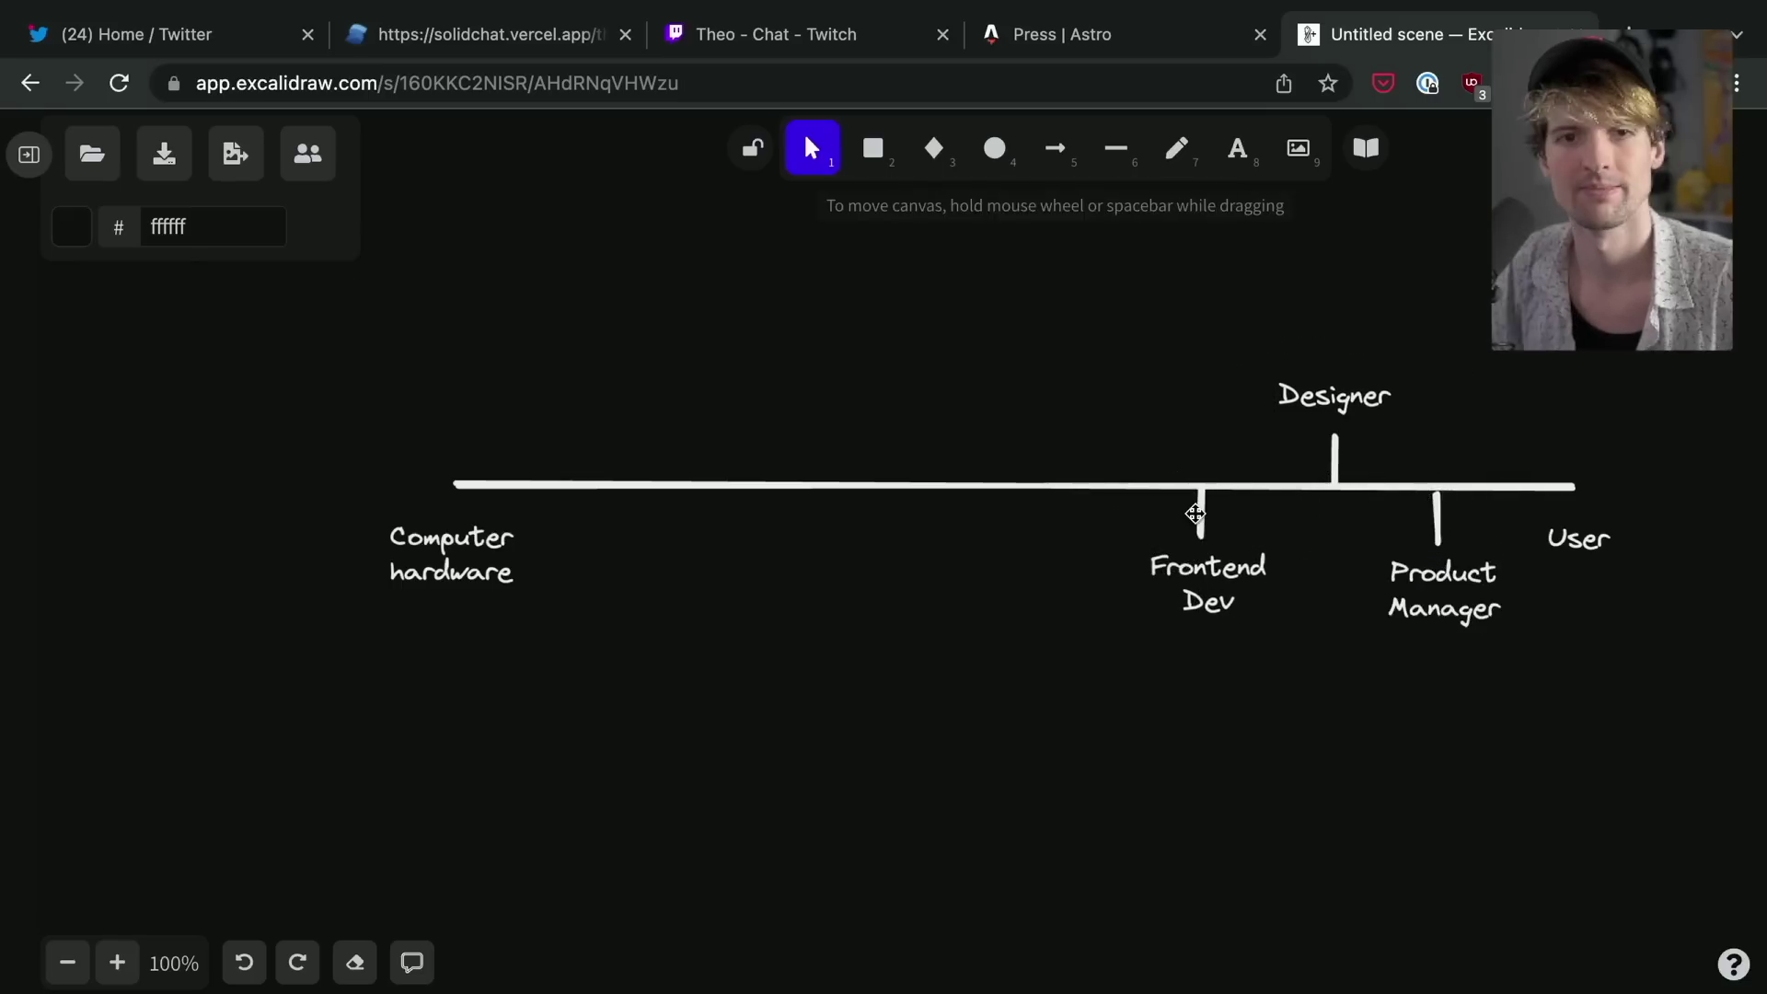
# Move the Frontend Dev and Product Manager ticks and labels above the axis.
pyautogui.moveTo(1194, 514); pyautogui.dragTo(1194, 457)
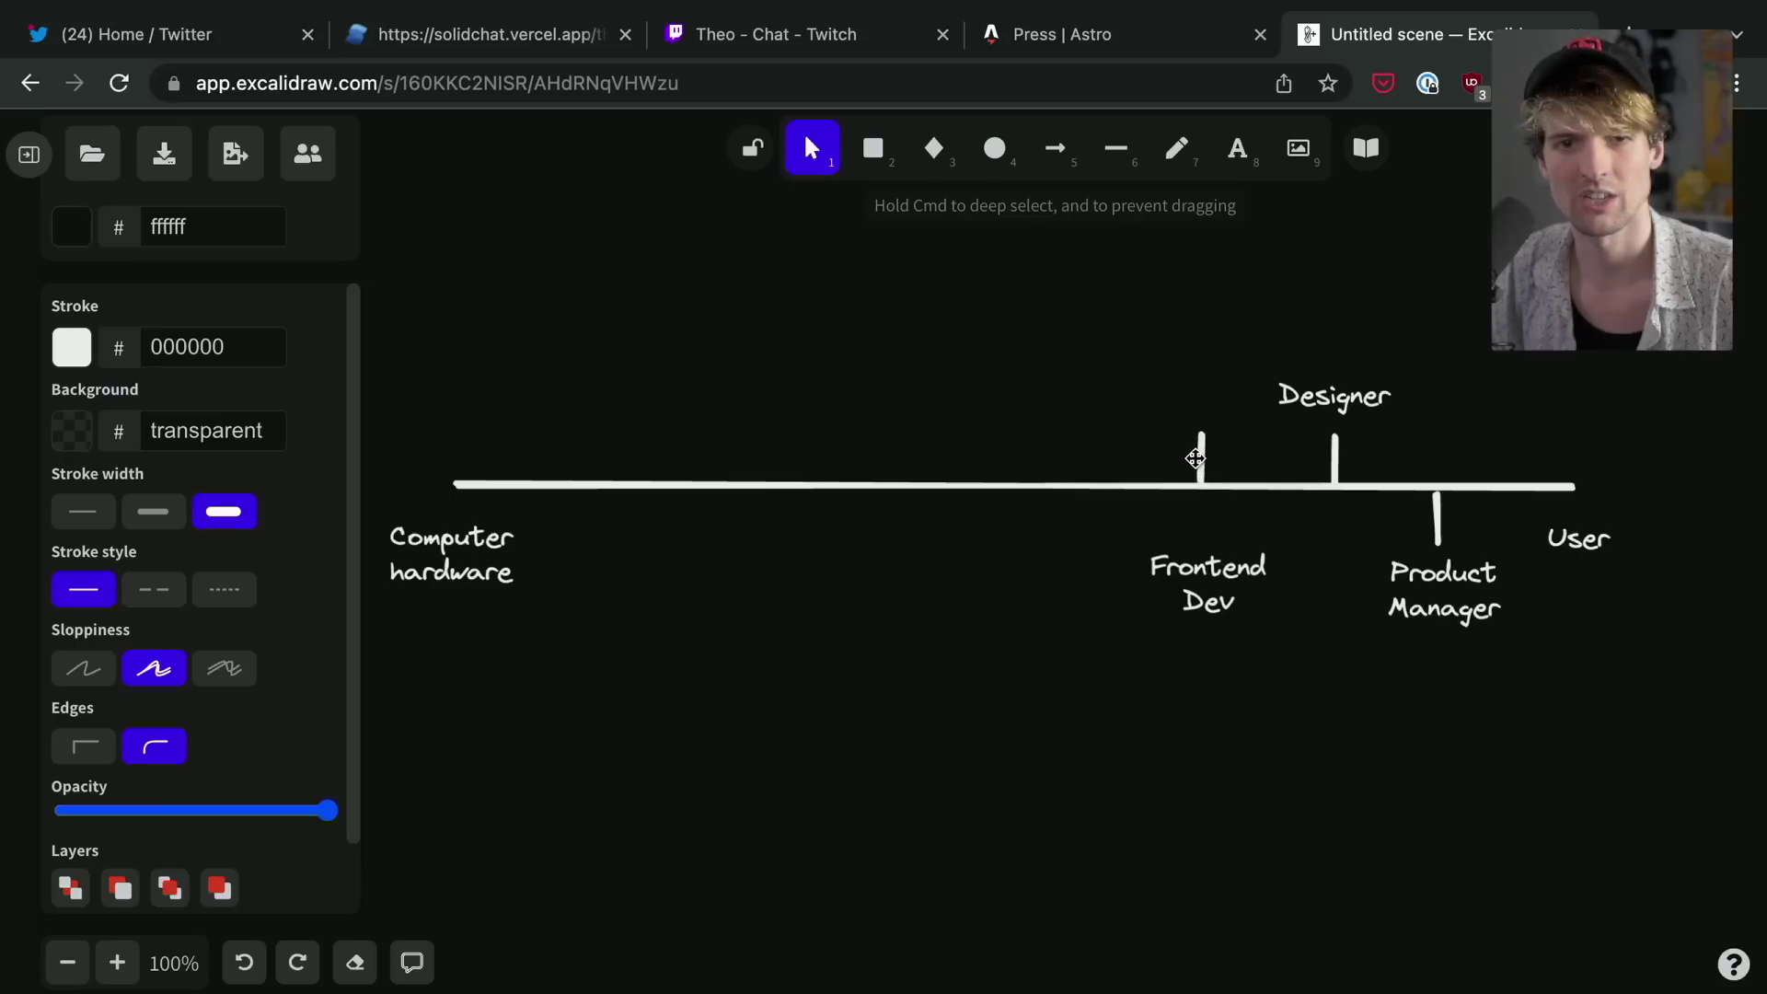
pyautogui.moveTo(1200, 598); pyautogui.dragTo(1189, 394)
pyautogui.moveTo(1433, 535); pyautogui.dragTo(1433, 452)
pyautogui.moveTo(1429, 585); pyautogui.dragTo(1429, 368)
# Shift the Frontend Dev and Designer tick-label pairs further left.
pyautogui.click(1334, 457)
pyautogui.click(1195, 386)
pyautogui.keyDown('shift'); pyautogui.click(1200, 458); pyautogui.keyUp('shift')
pyautogui.moveTo(1201, 458); pyautogui.dragTo(1076, 458)
pyautogui.click(1334, 457)
pyautogui.keyDown('shift'); pyautogui.click(1316, 396); pyautogui.keyUp('shift')
pyautogui.moveTo(1316, 396); pyautogui.dragTo(1241, 396)
pyautogui.click(1095, 584)
# Copy the Frontend Dev pair leftward and rename it 'Backend Dev'.
pyautogui.click(1077, 461)
pyautogui.keyDown('shift'); pyautogui.click(1072, 382); pyautogui.keyUp('shift')
pyautogui.moveTo(1071, 382); pyautogui.dragTo(882, 377)
pyautogui.doubleClick(904, 368)
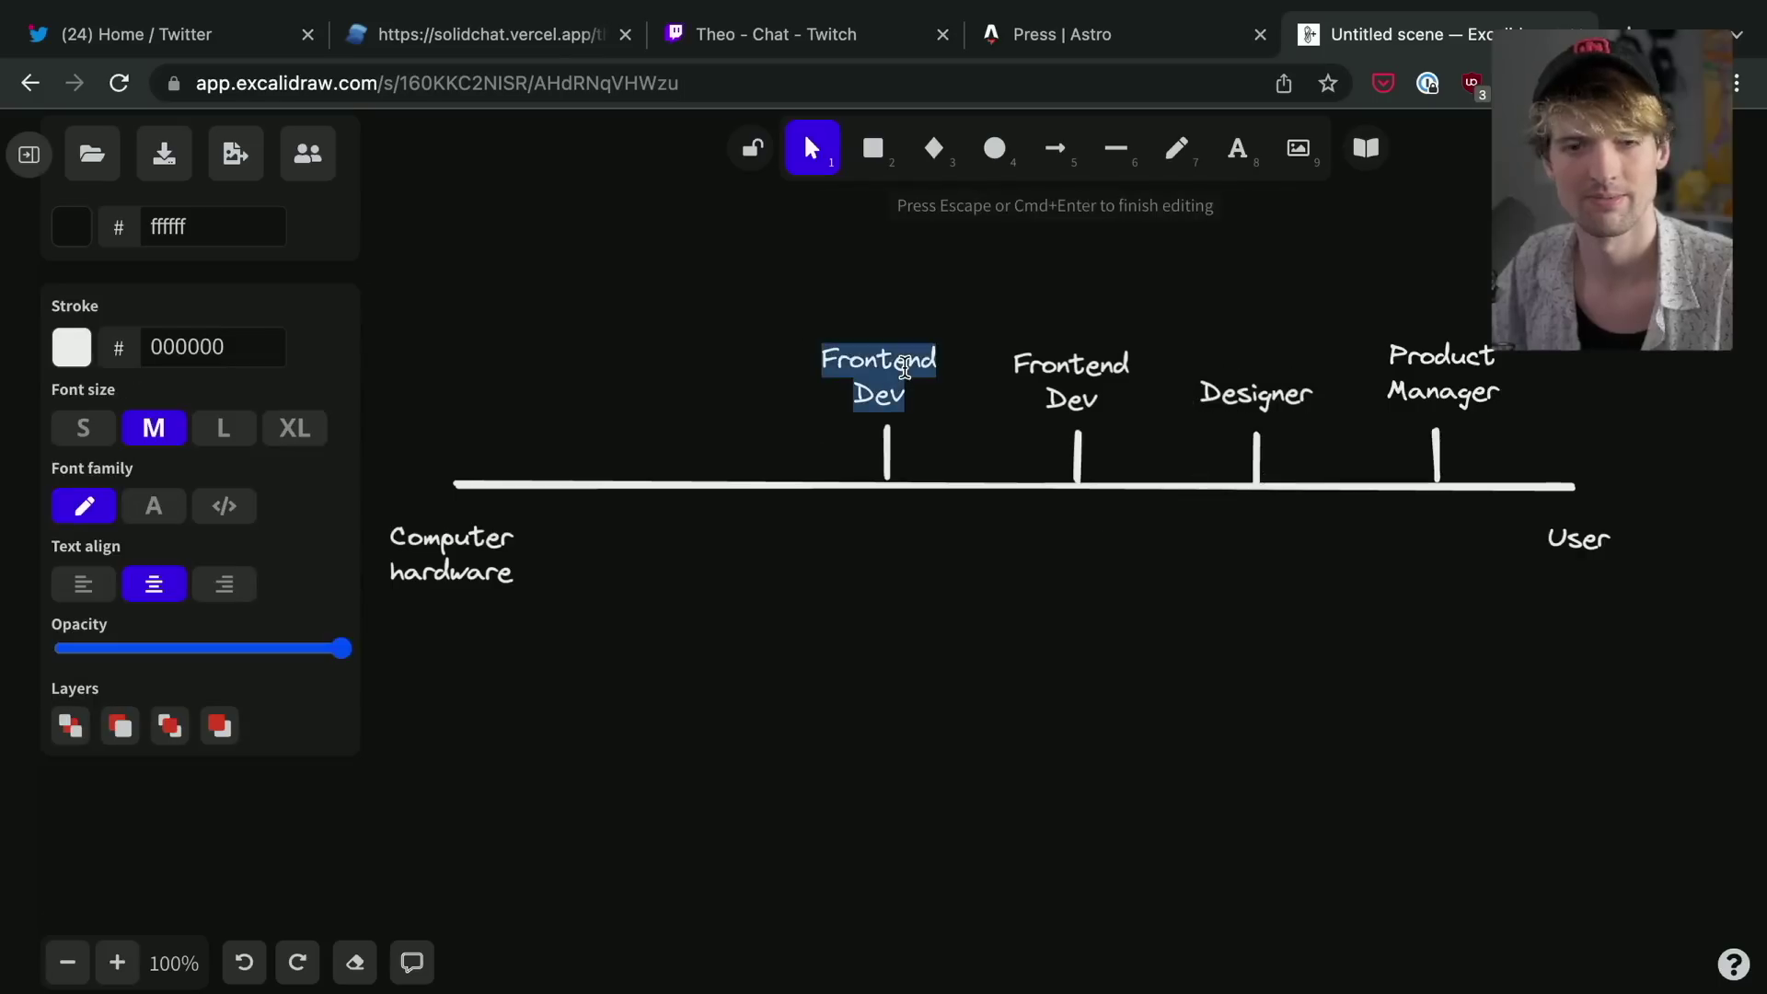
pyautogui.write('Backend')
pyautogui.press('Return')
pyautogui.write('Dev')
pyautogui.press('Escape')
# Copy the Backend Dev pair leftward and rename it 'Infra Person'.
pyautogui.moveTo(809, 328); pyautogui.dragTo(930, 488)
pyautogui.moveTo(854, 368); pyautogui.dragTo(671, 368)
pyautogui.doubleClick(671, 368)
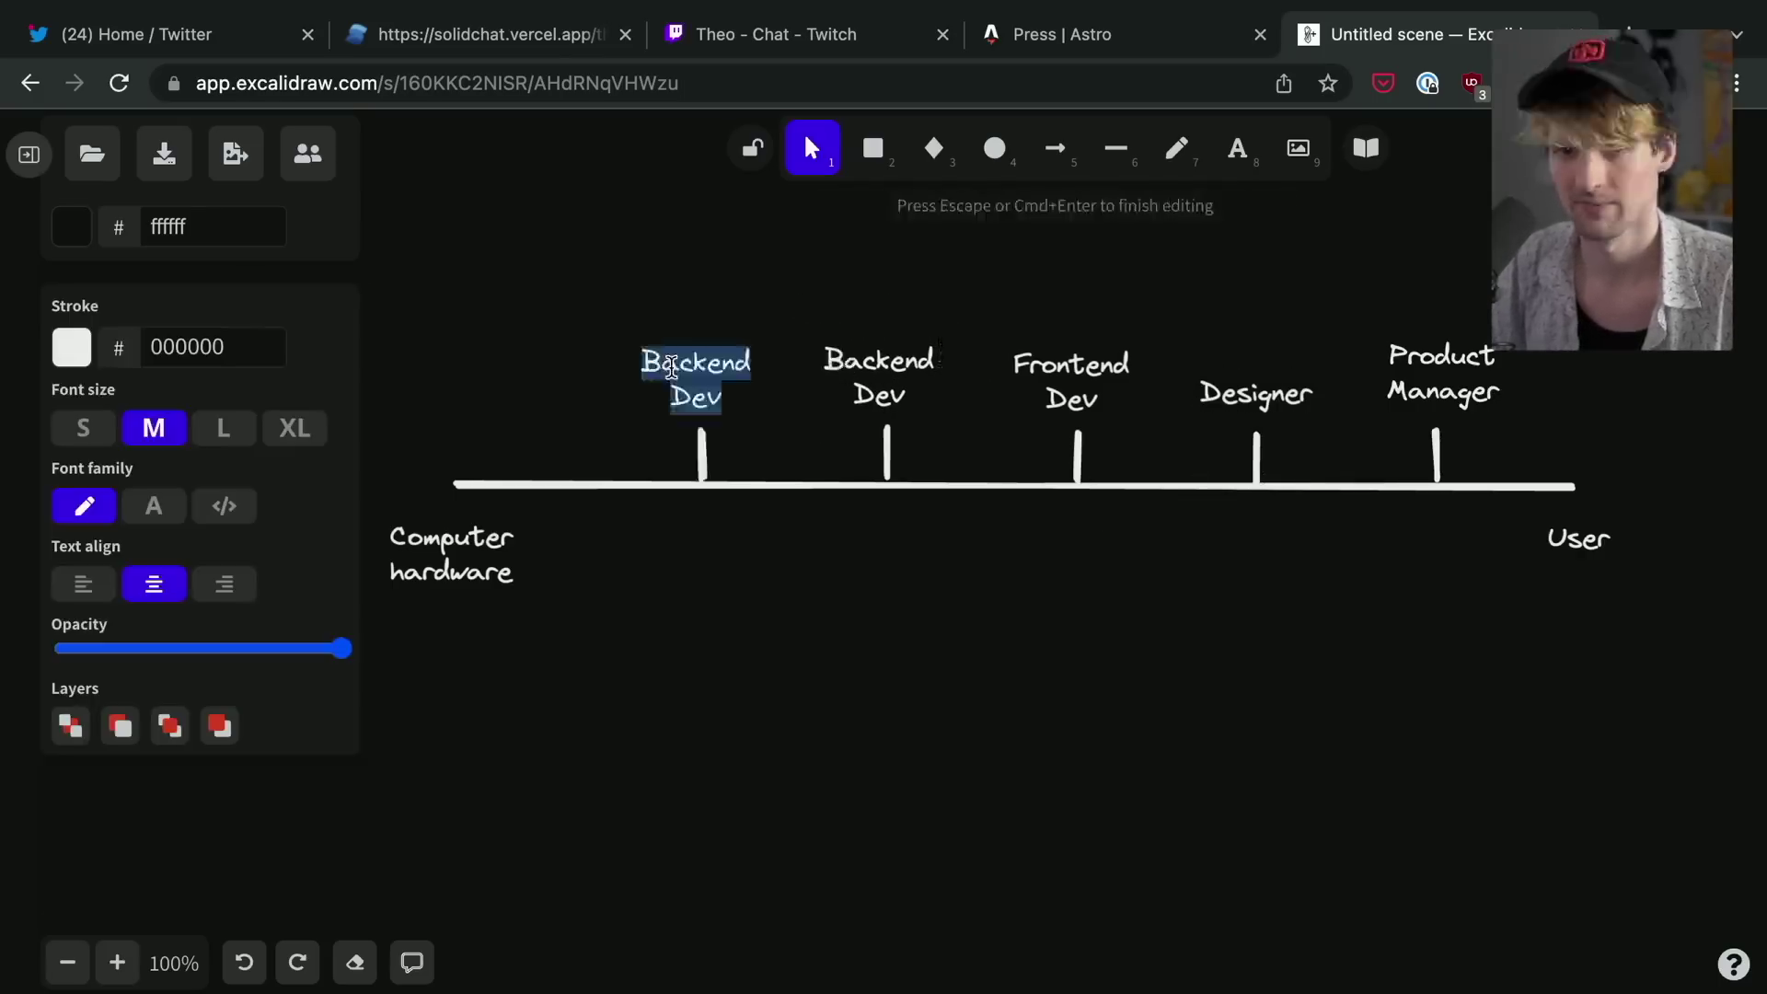
pyautogui.write('Infra')
pyautogui.press('Return')
pyautogui.write('Person')
pyautogui.press('Escape')
# Copy the Infra Person pair leftward and rename it 'Hardware Person'.
pyautogui.moveTo(750, 331); pyautogui.dragTo(631, 487)
pyautogui.keyDown('alt'); pyautogui.moveTo(701, 382); pyautogui.dragTo(558, 381); pyautogui.keyUp('alt')
pyautogui.doubleClick(558, 382)
pyautogui.write('Hardware')
pyautogui.press('Return')
pyautogui.write('Person')
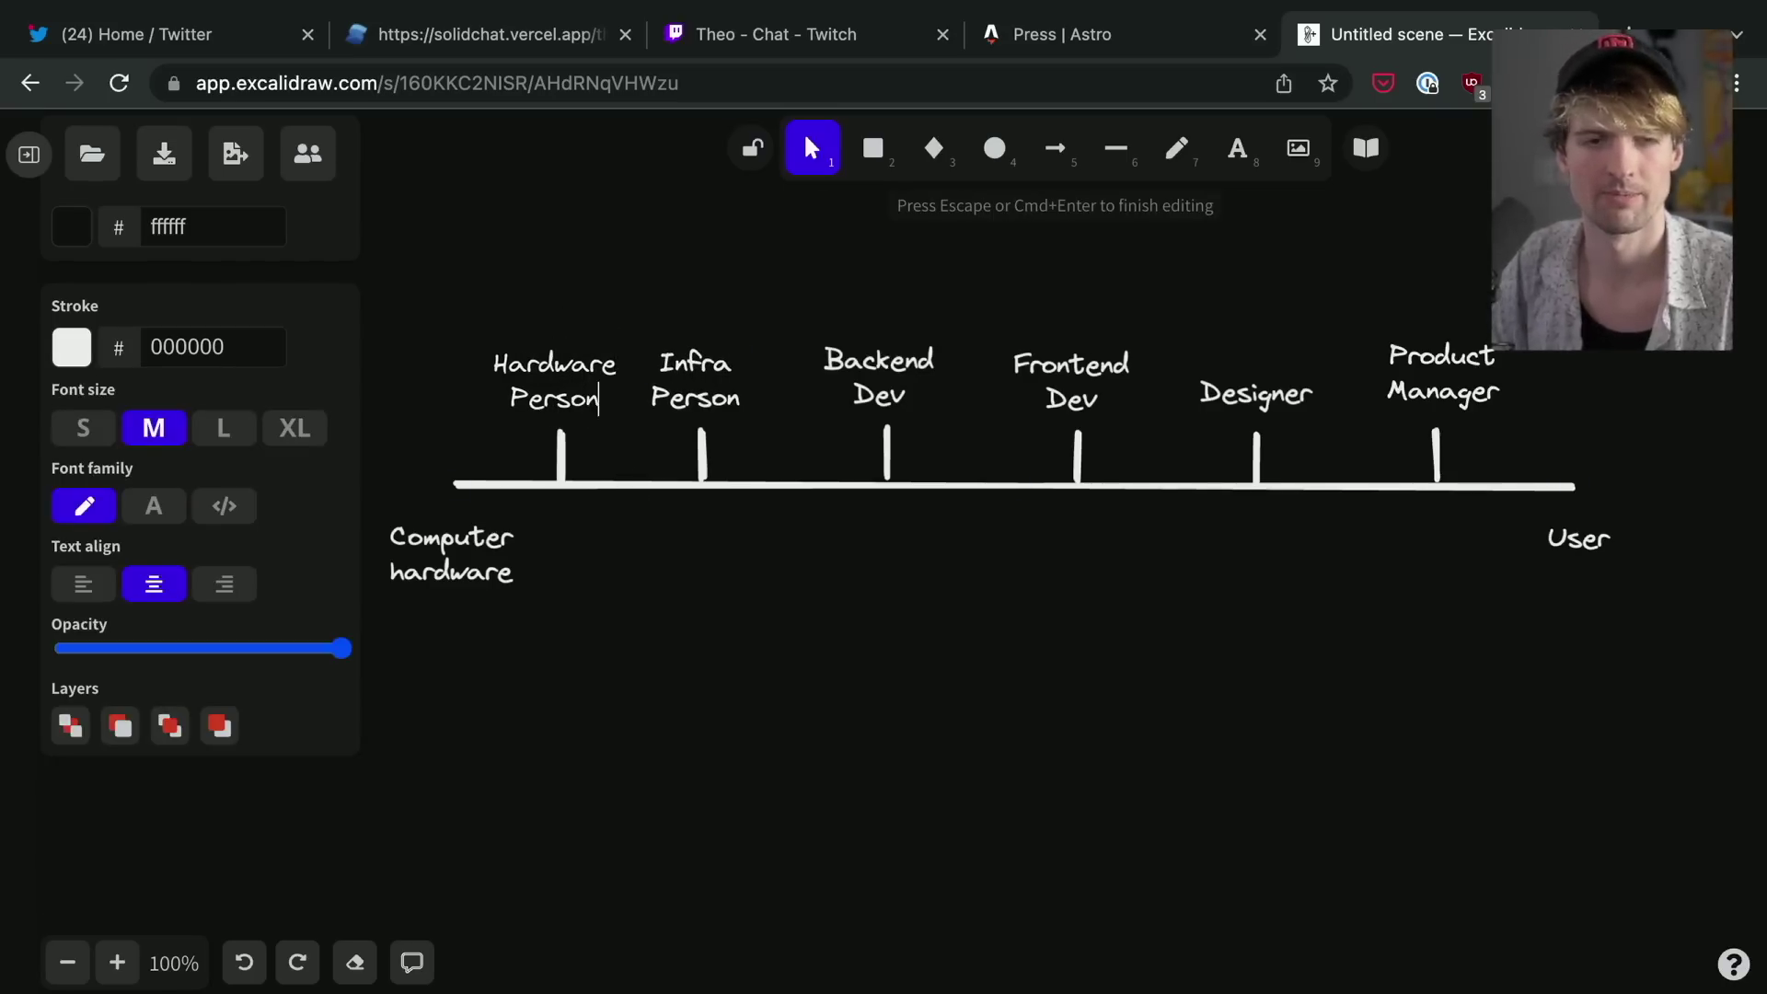
pyautogui.click(649, 708)
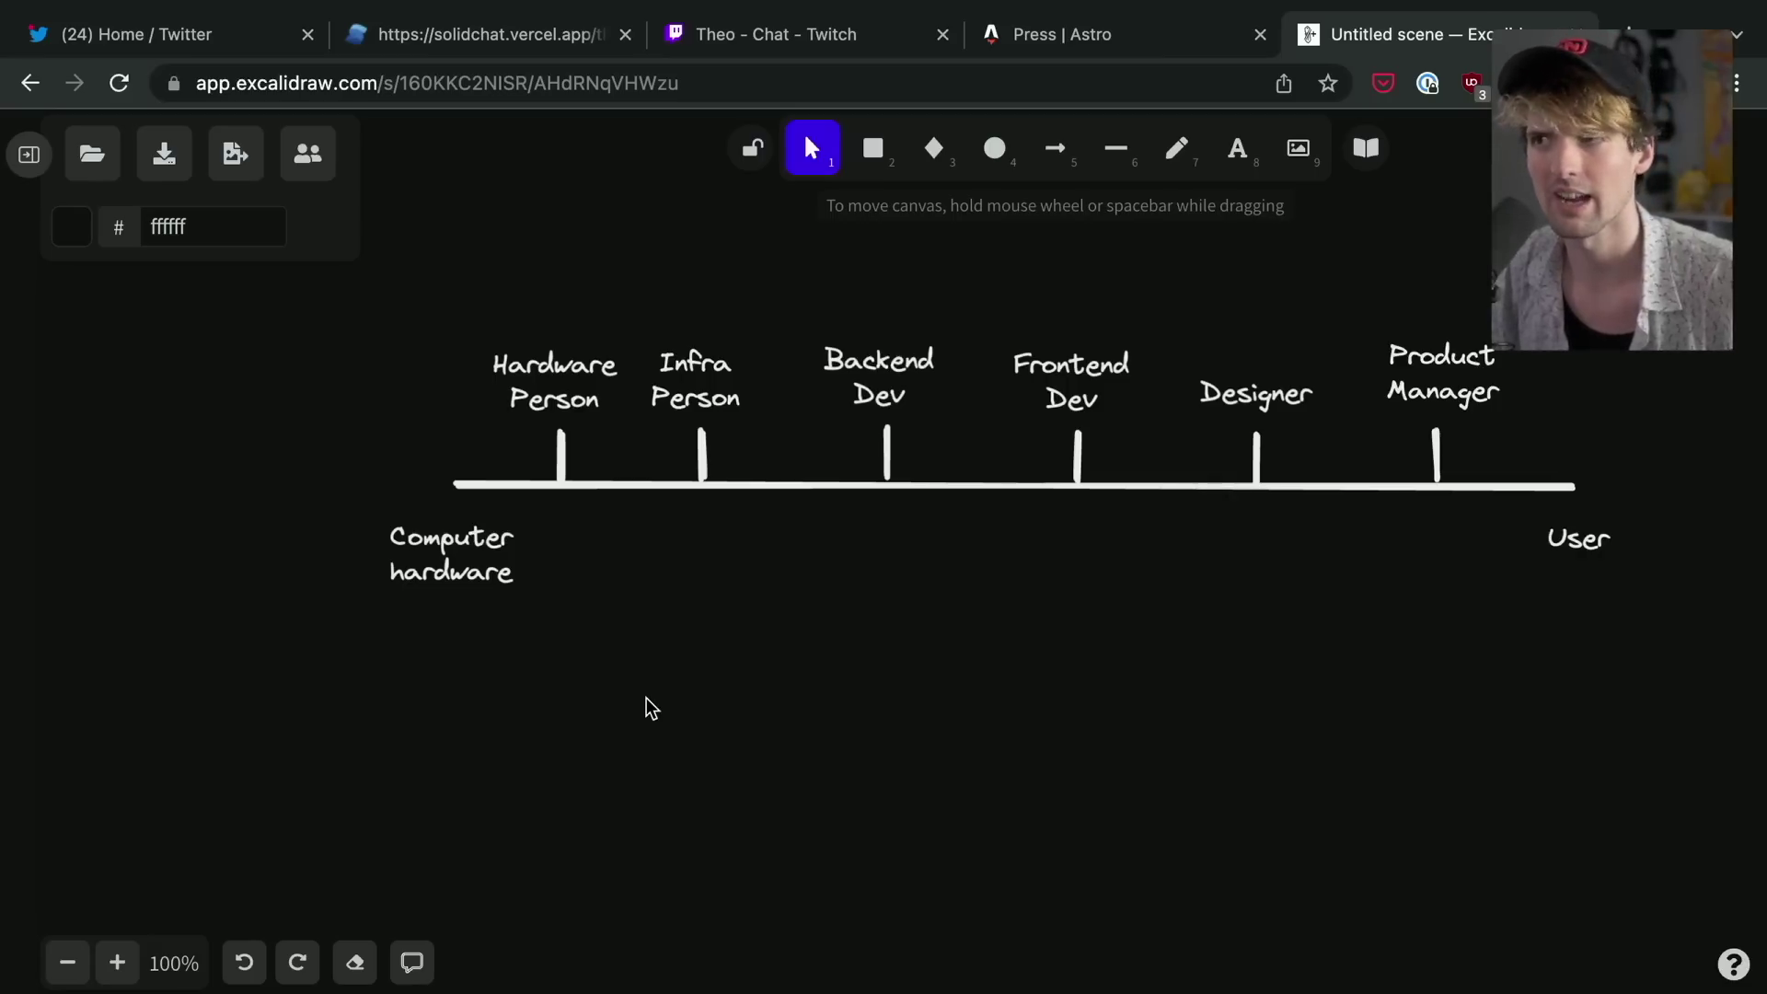
# Draw a thin green (40c057) hachure bar under the axis from Designer to the User end.
pyautogui.hscroll(2, 652, 709)
pyautogui.scroll(1, 652, 708)
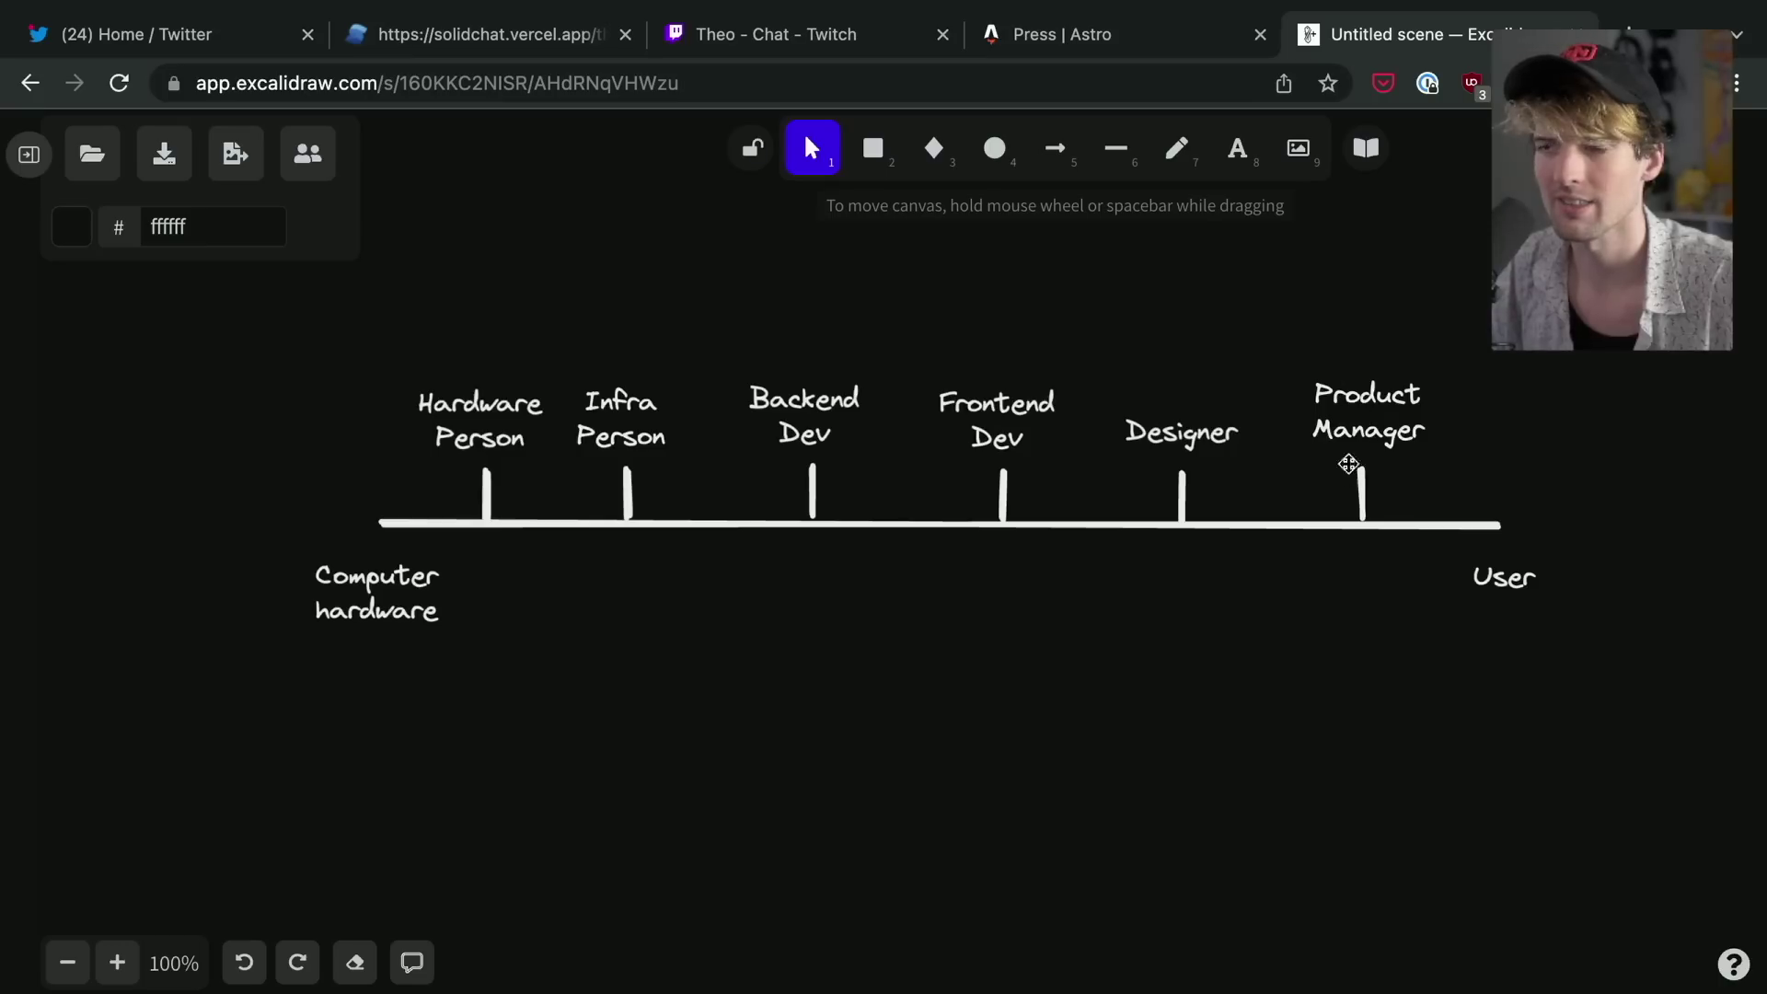
pyautogui.click(872, 147)
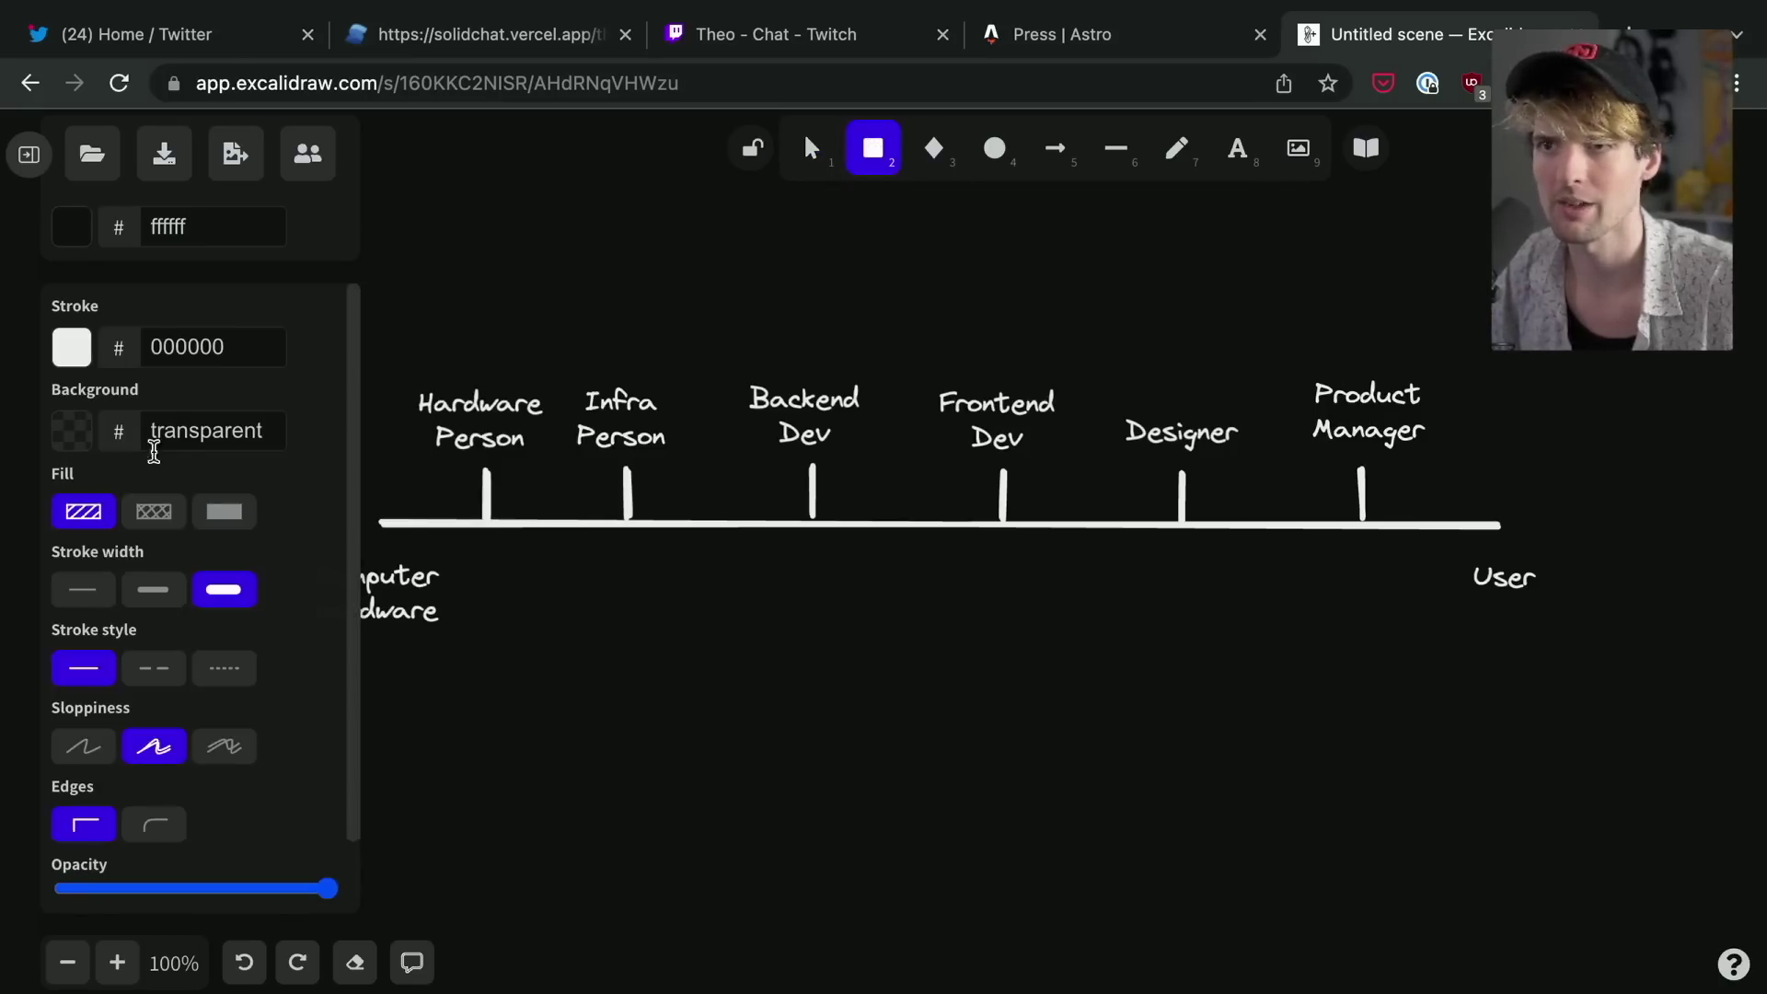
pyautogui.click(72, 431)
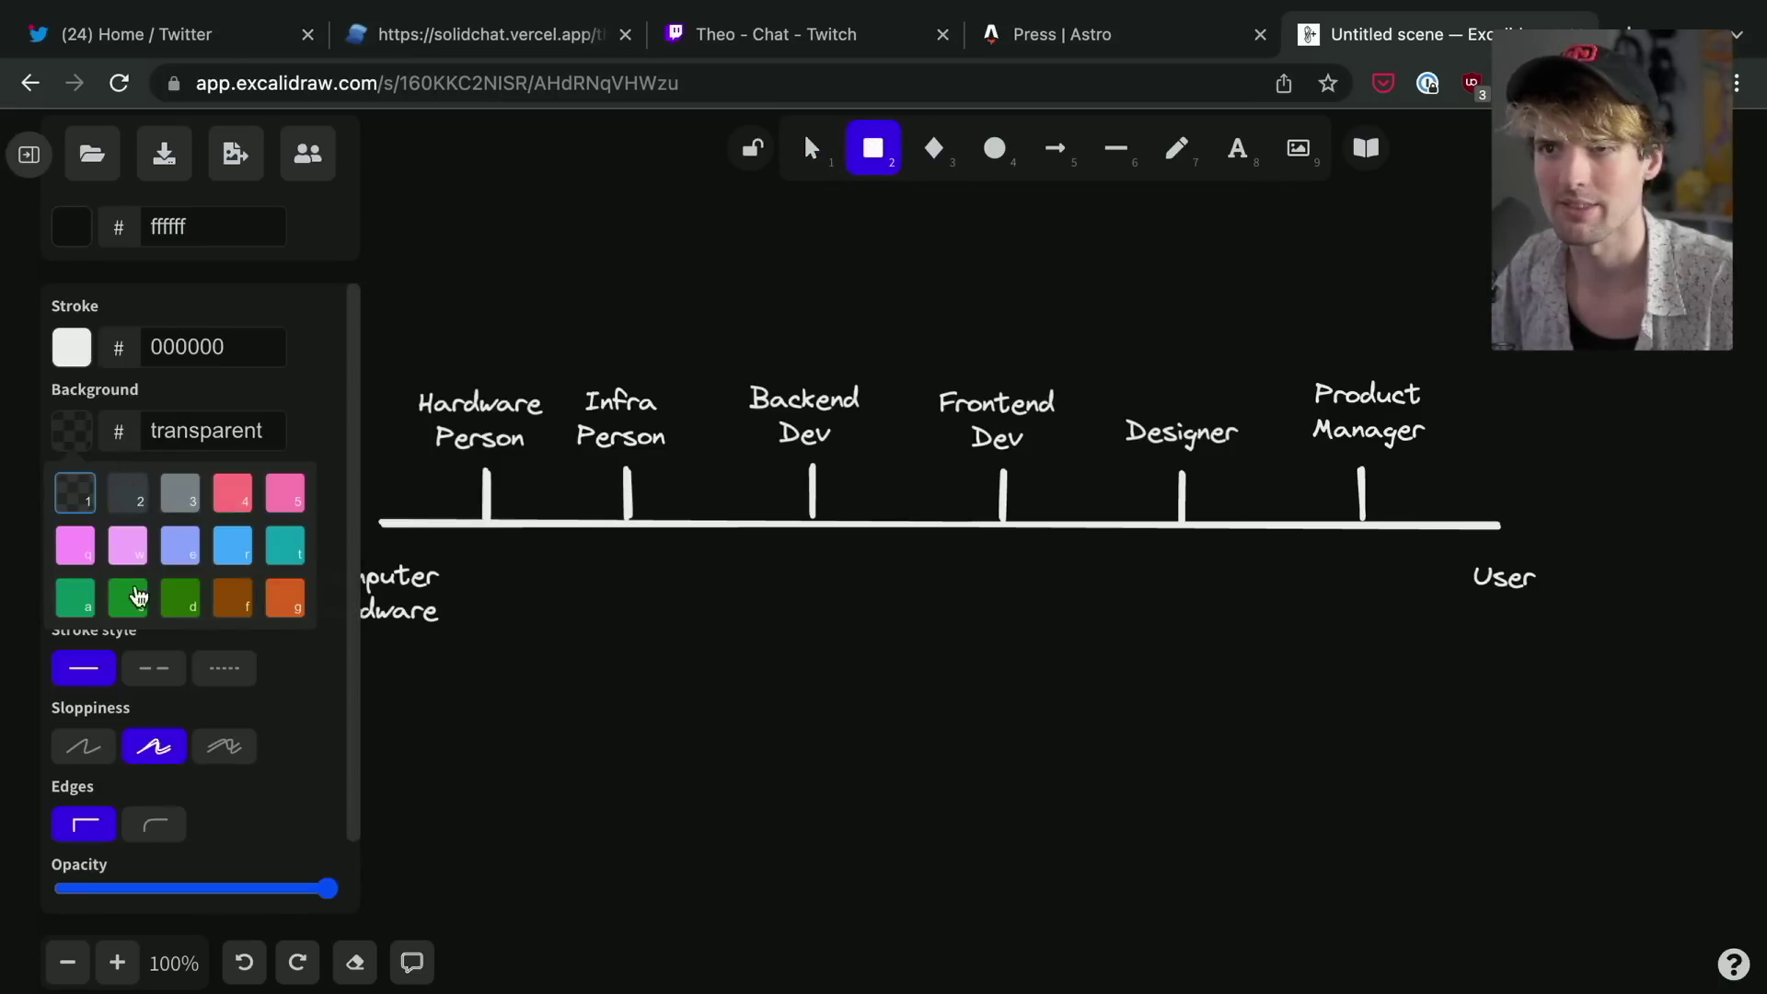
pyautogui.click(129, 596)
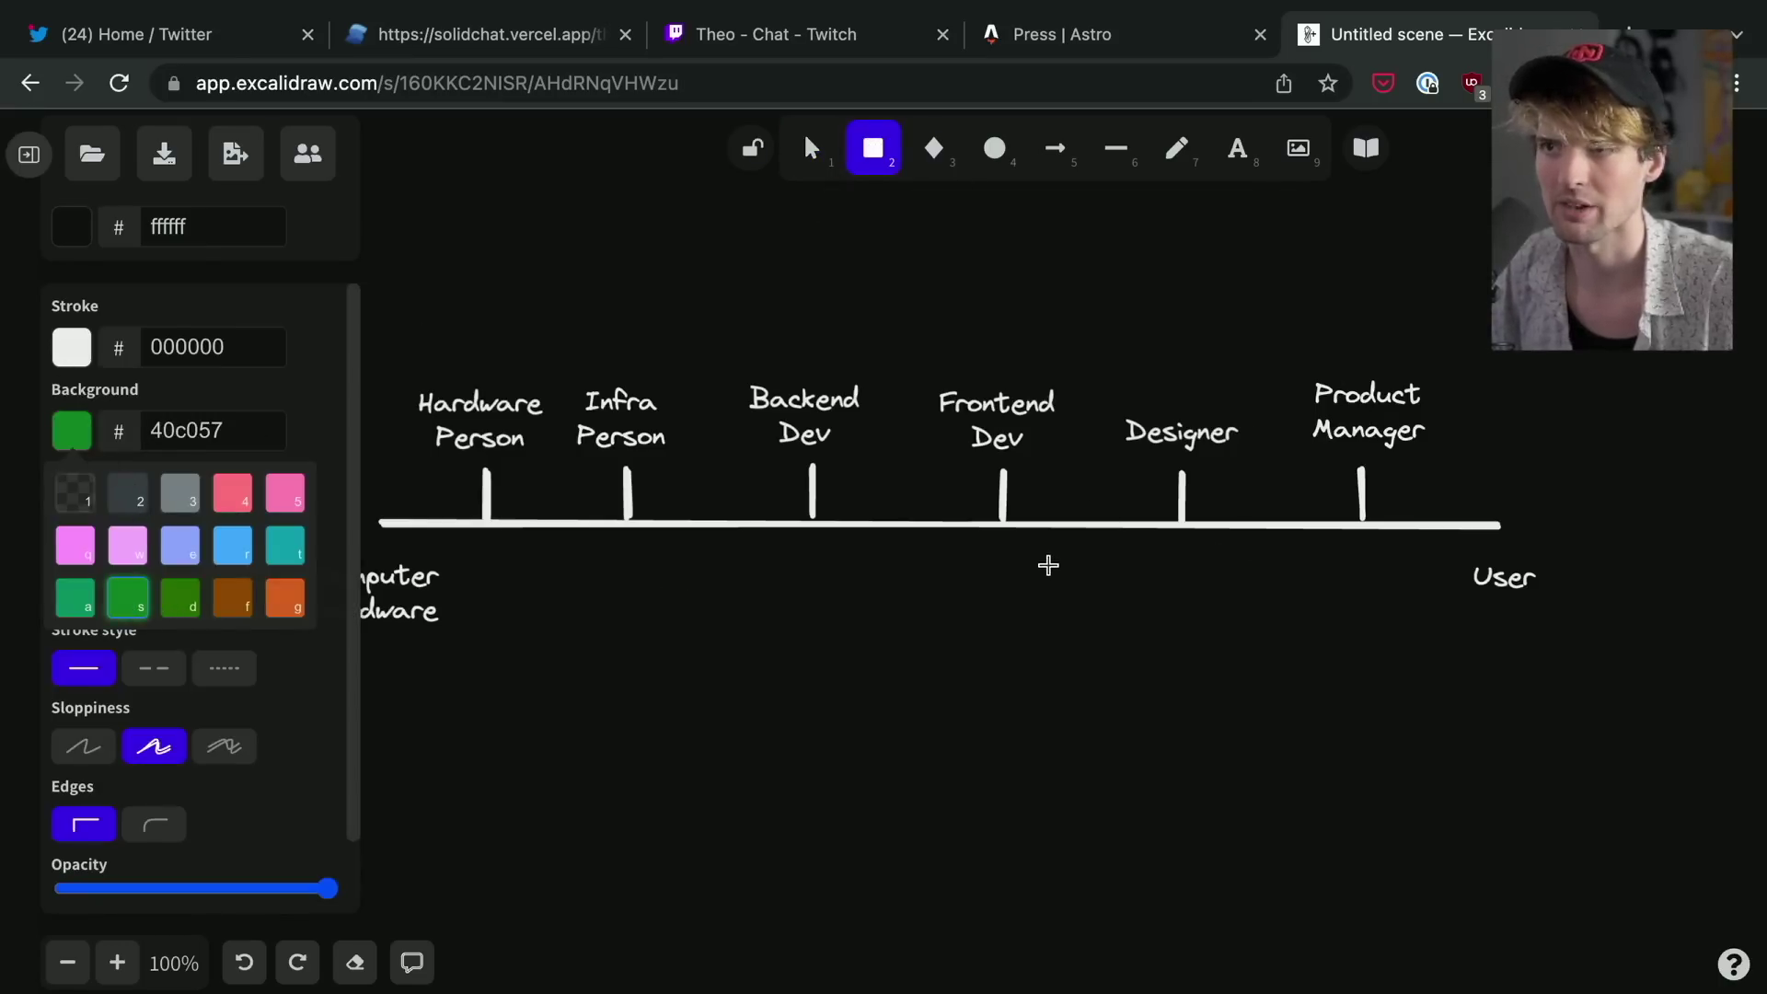
pyautogui.moveTo(1175, 532)
pyautogui.mouseDown()
pyautogui.moveTo(1273, 638)
pyautogui.moveTo(1368, 601)
pyautogui.mouseUp()
pyautogui.click(83, 590)
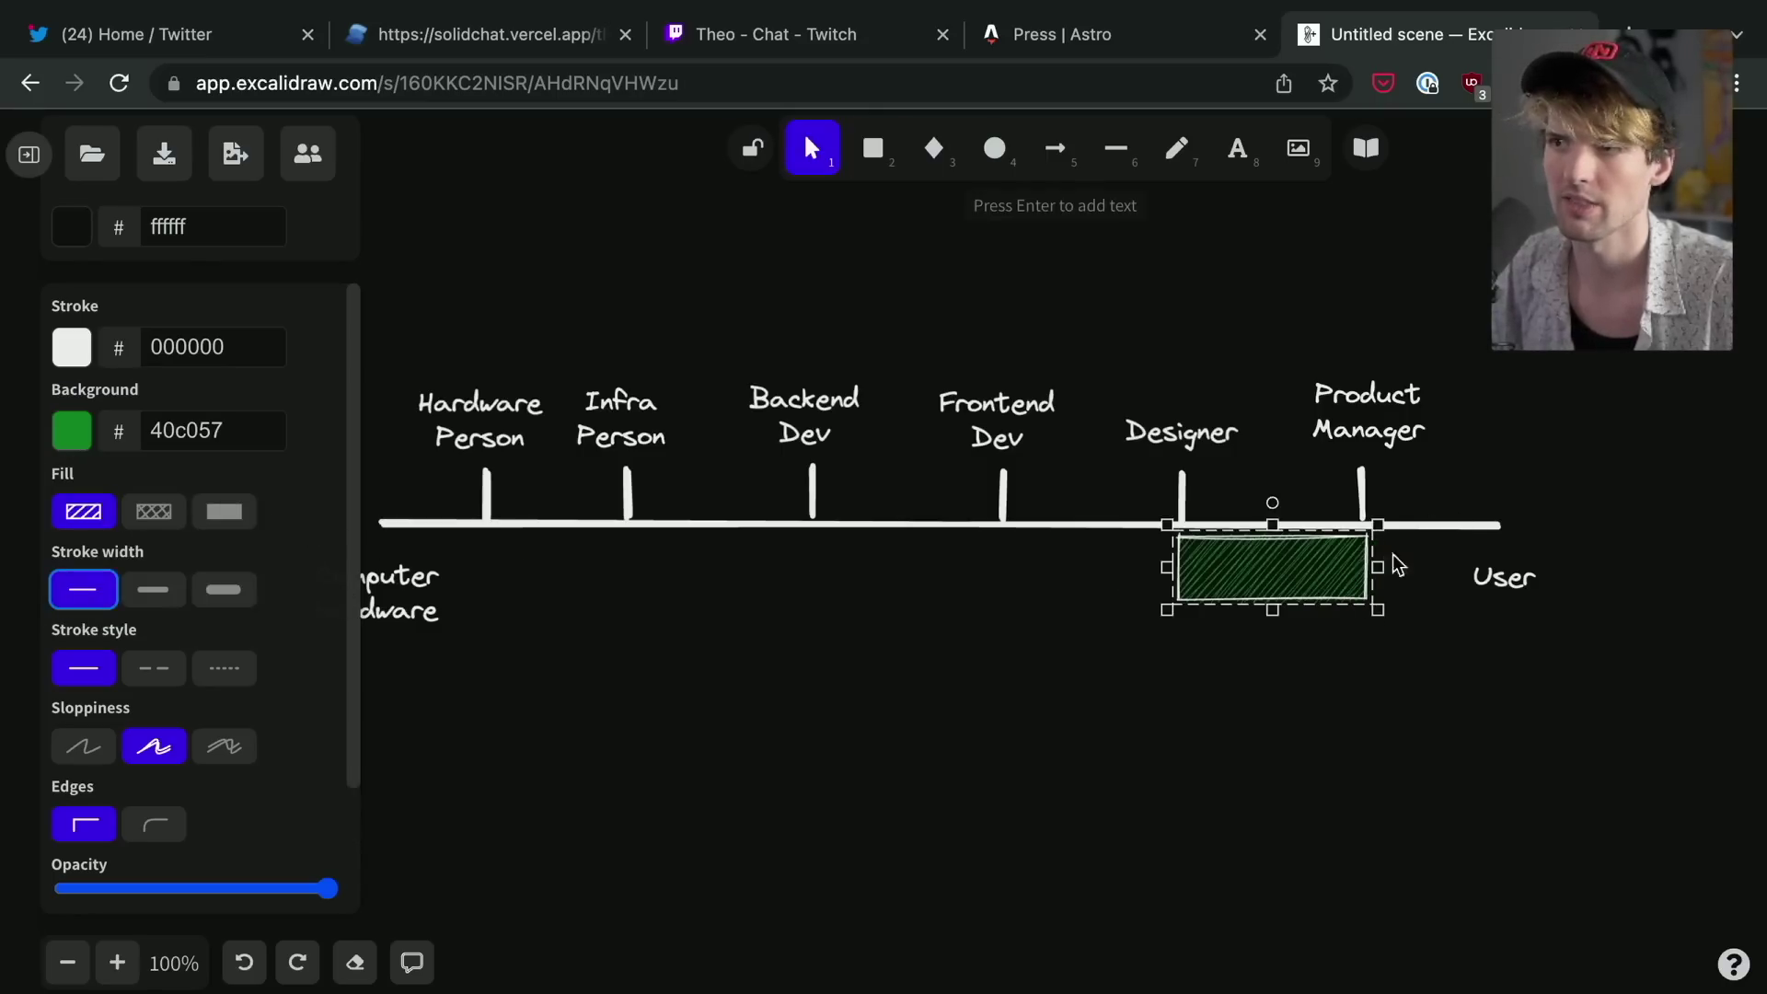
pyautogui.moveTo(1372, 569); pyautogui.dragTo(1511, 567)
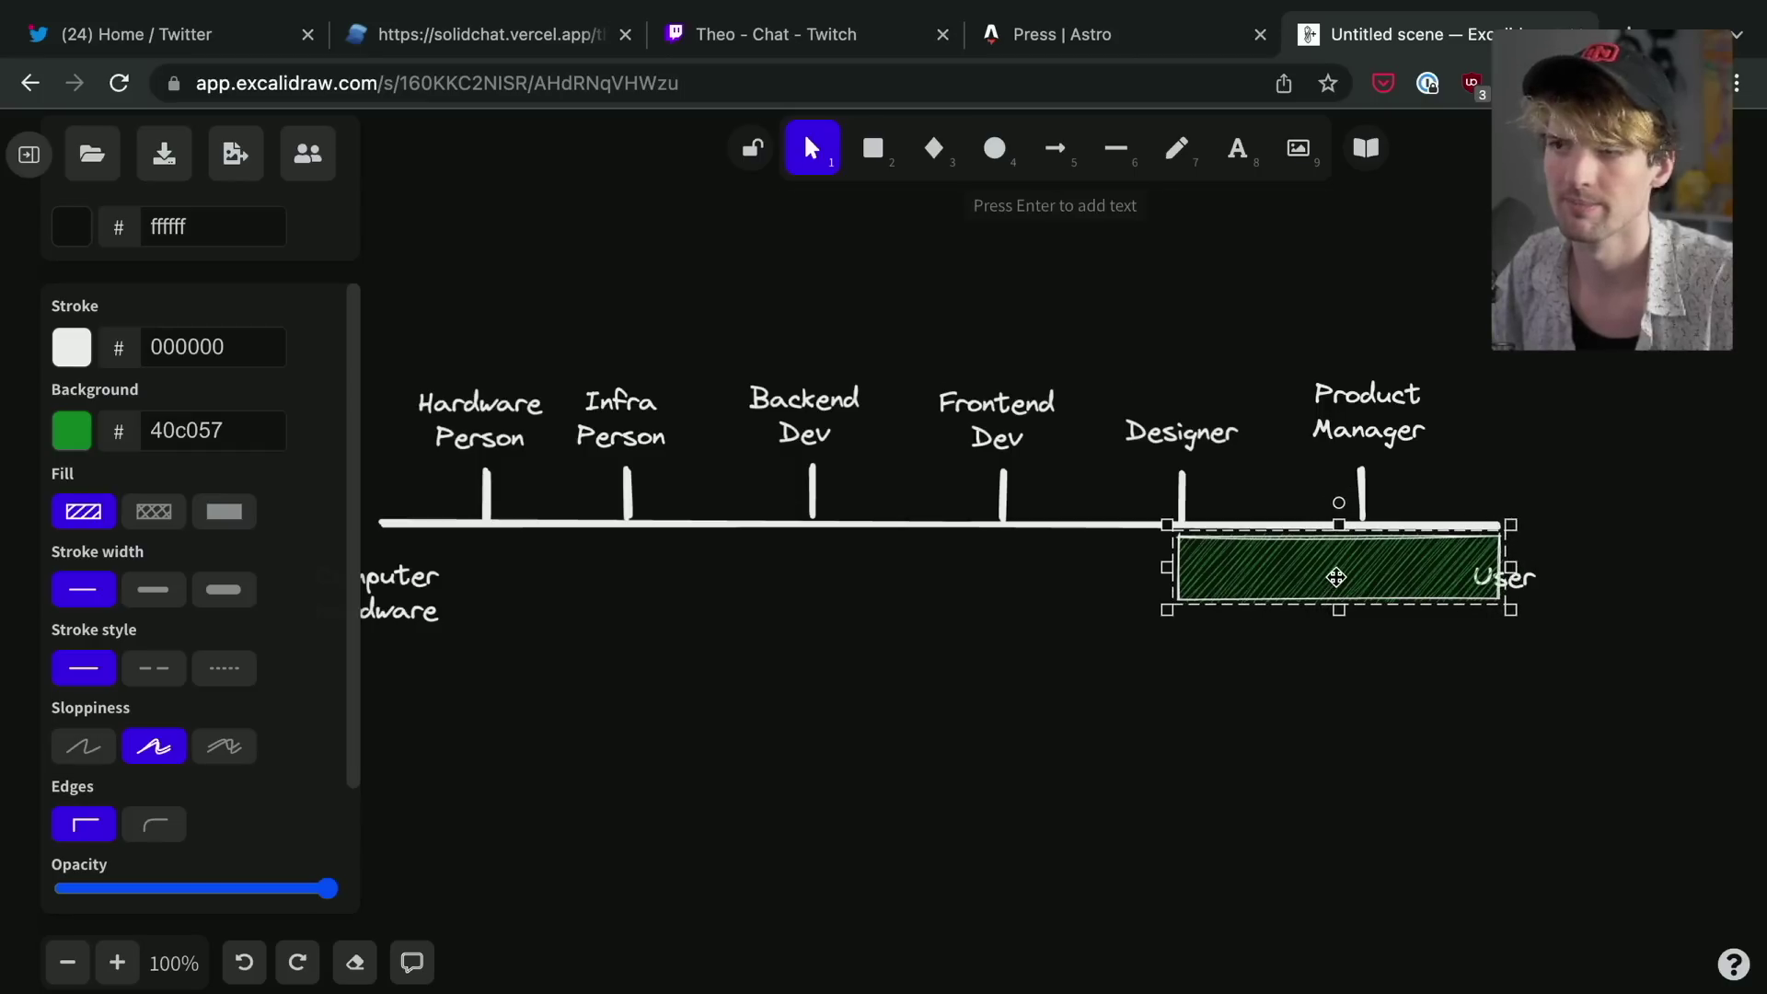
pyautogui.click(865, 152)
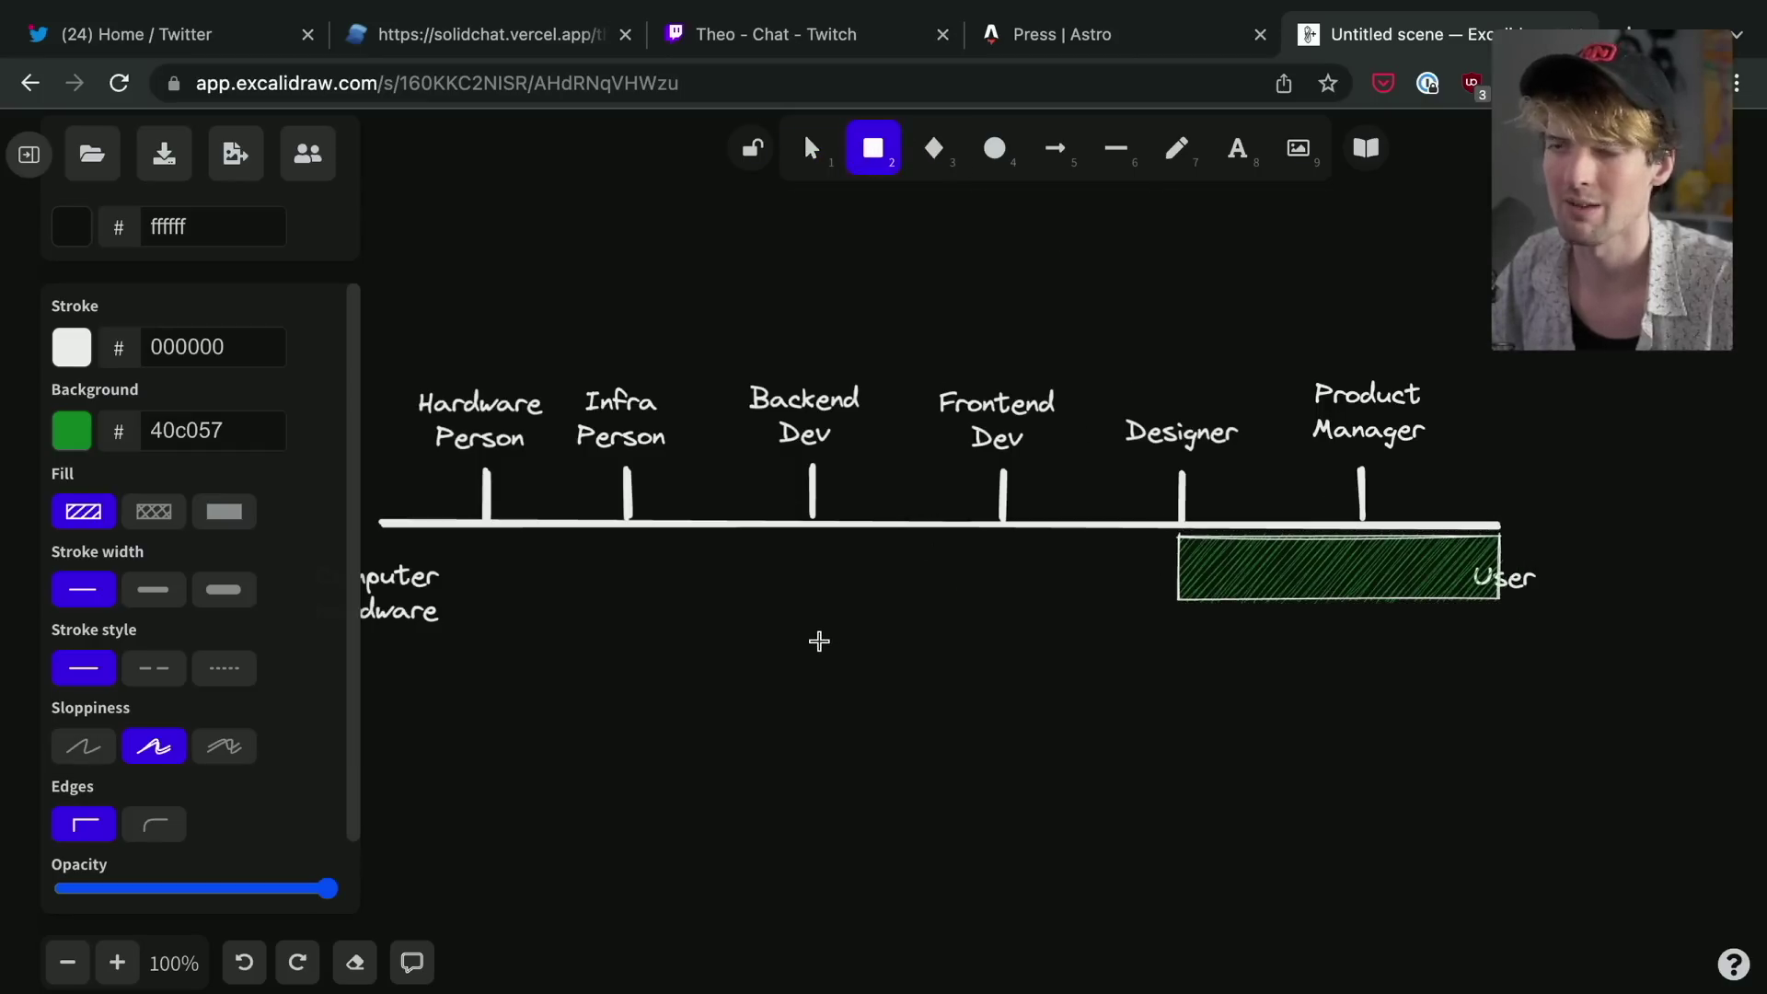
# Draw a green hatched bar and fit it under the axis from Hardware Person to Backend Dev.
pyautogui.moveTo(817, 648)
pyautogui.mouseDown()
pyautogui.moveTo(1025, 695)
pyautogui.moveTo(1027, 711)
pyautogui.moveTo(1187, 708)
pyautogui.mouseUp()
pyautogui.moveTo(985, 673); pyautogui.dragTo(983, 669)
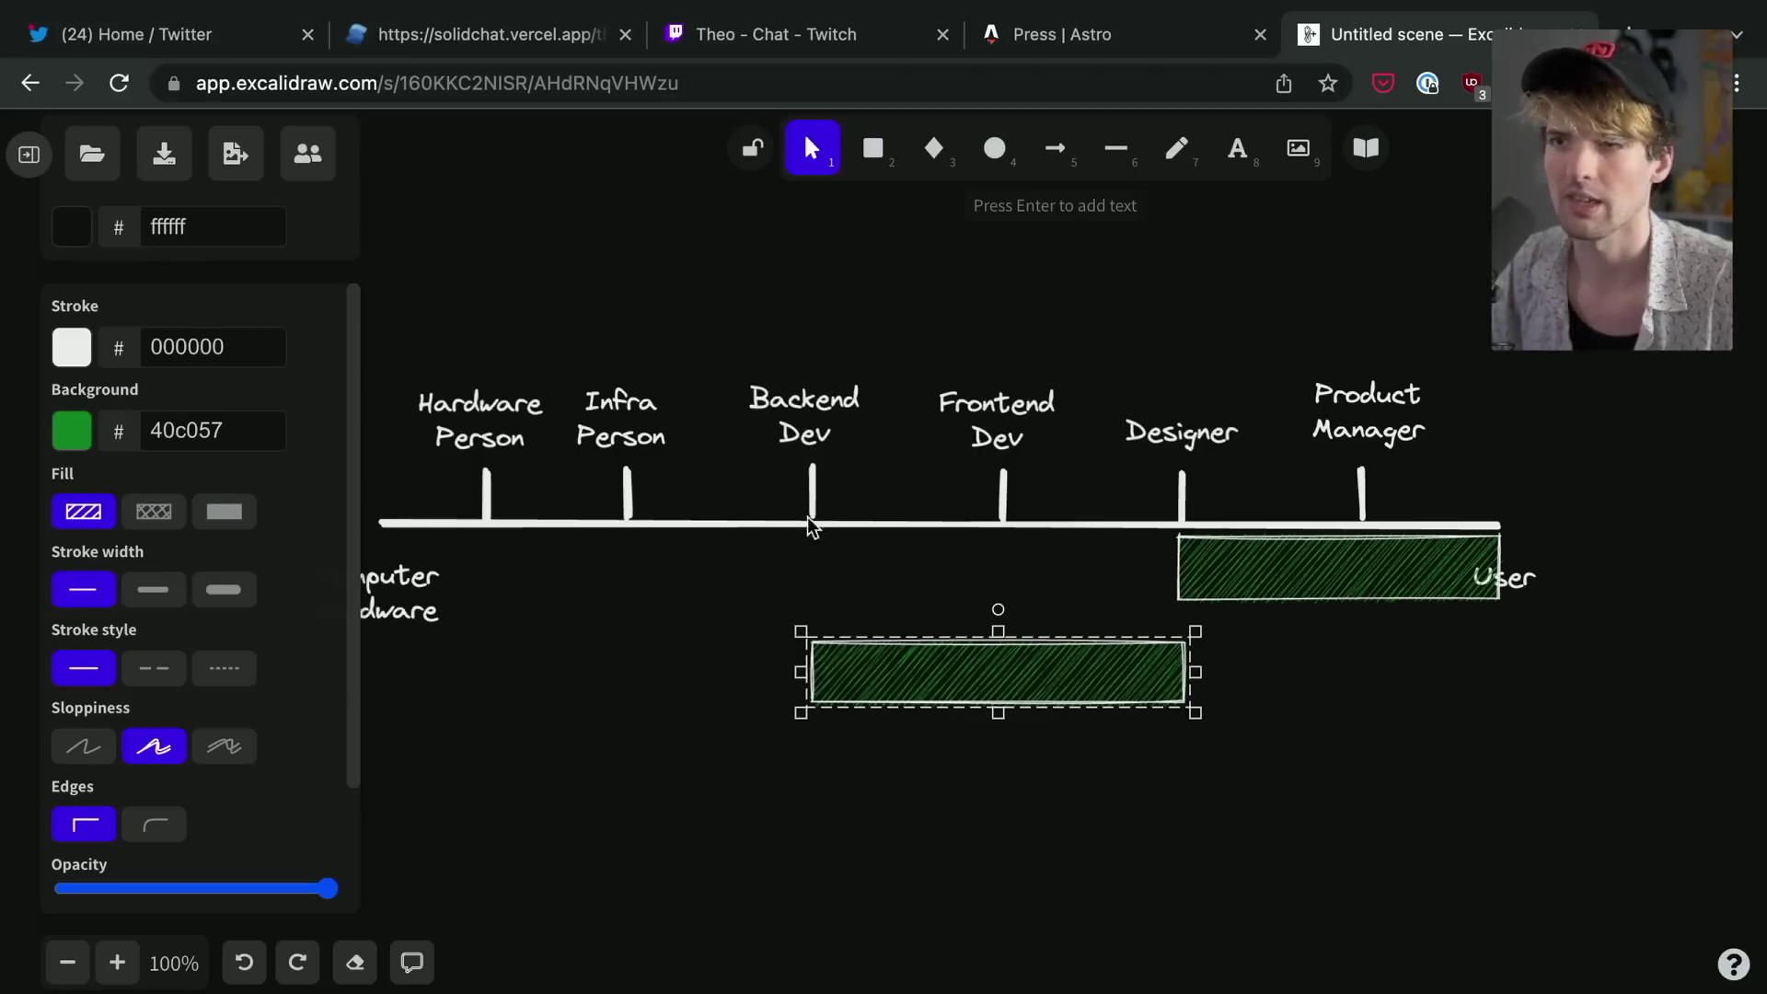
pyautogui.click(1000, 677)
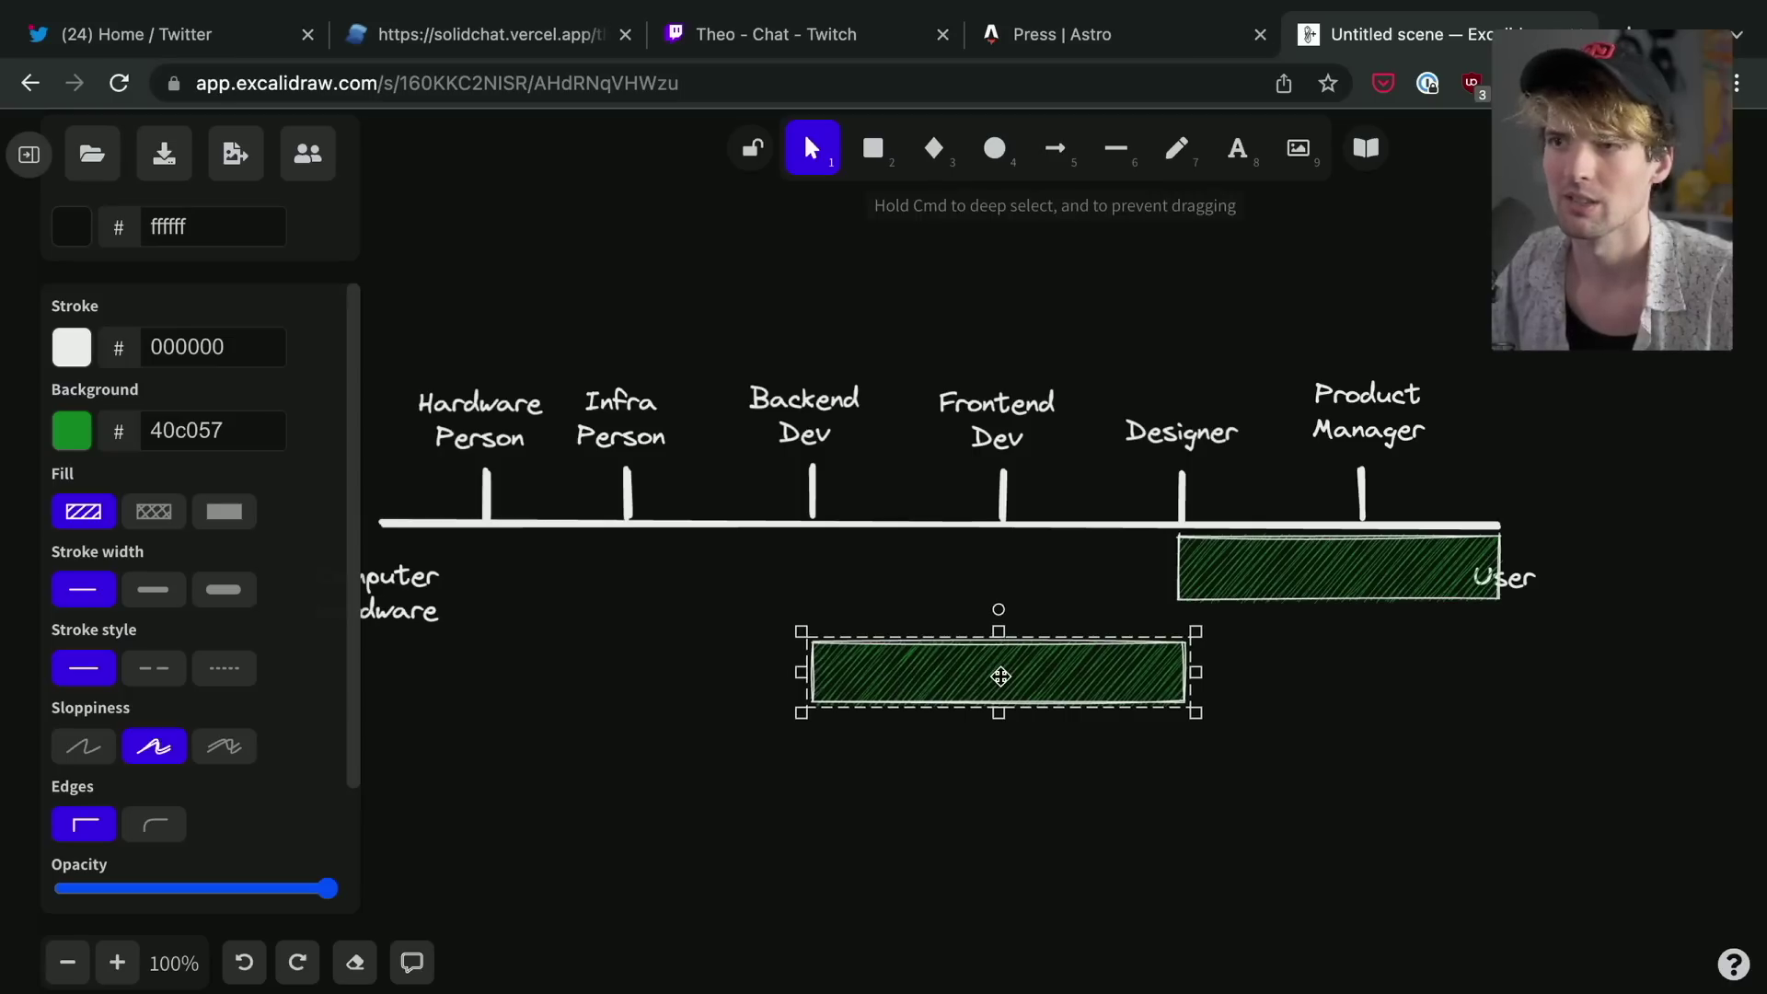
pyautogui.moveTo(1000, 676); pyautogui.dragTo(797, 576)
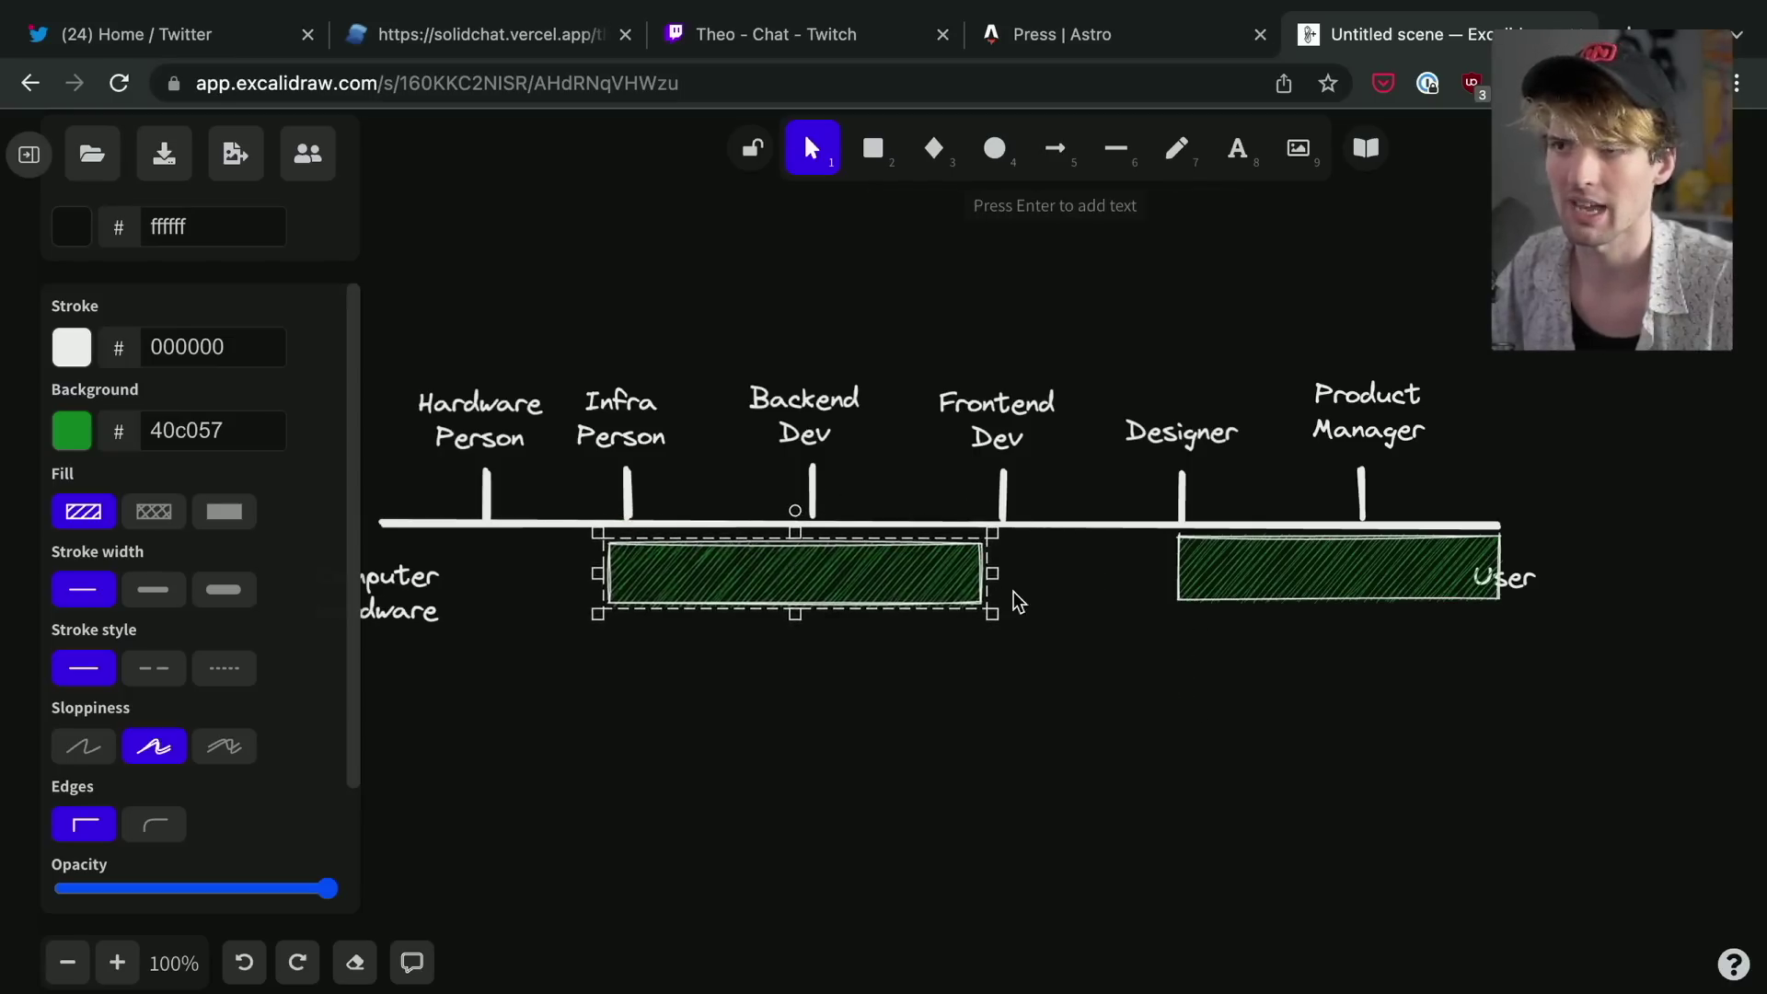
pyautogui.moveTo(994, 575); pyautogui.dragTo(836, 574)
pyautogui.moveTo(598, 573); pyautogui.dragTo(393, 574)
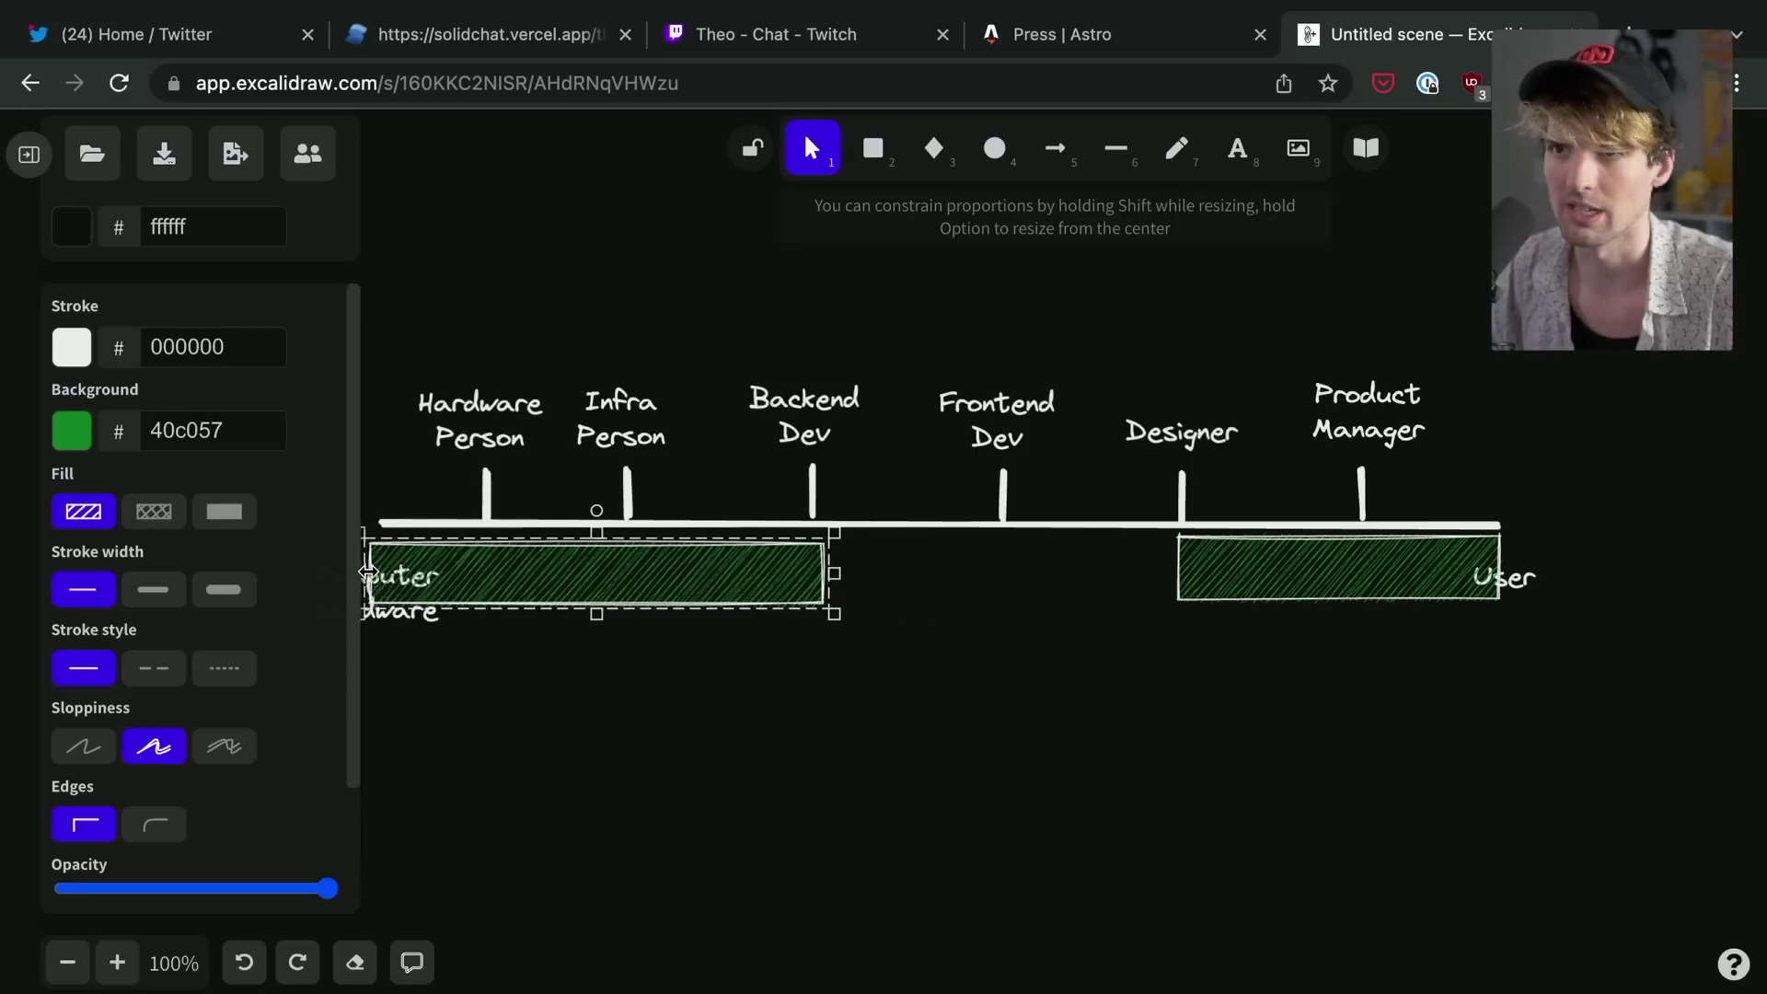
pyautogui.moveTo(370, 572); pyautogui.dragTo(480, 546)
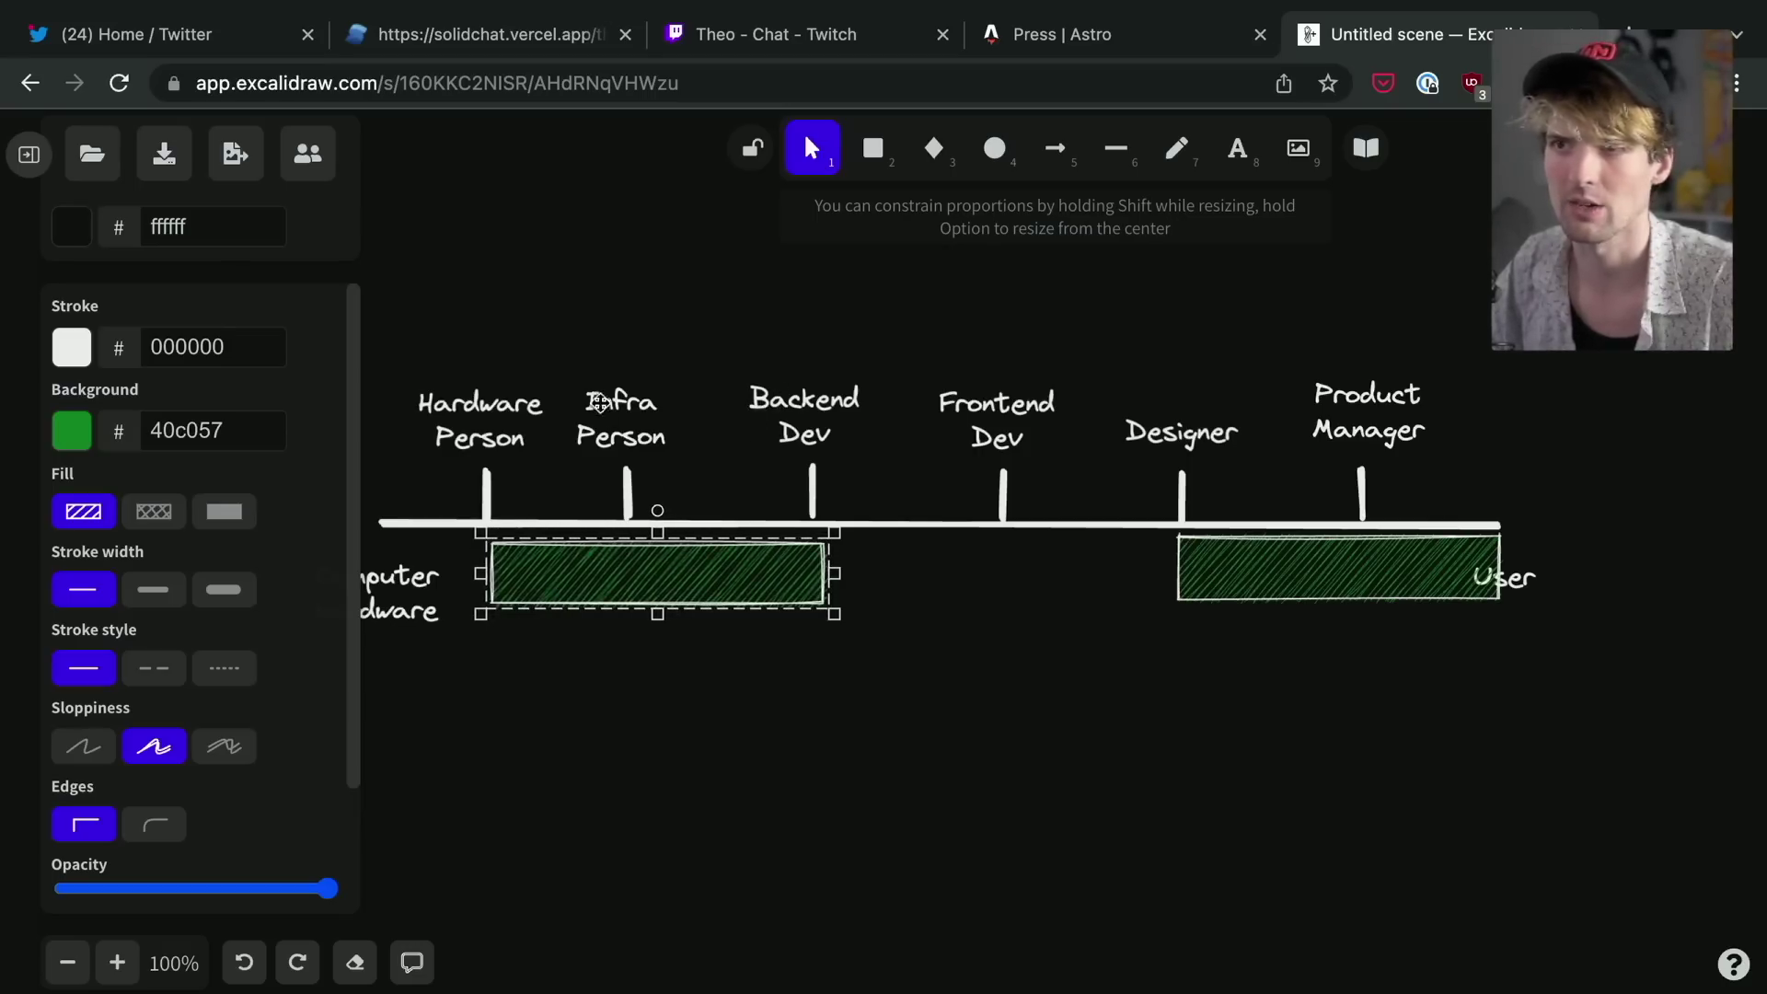
pyautogui.click(843, 710)
pyautogui.click(650, 556)
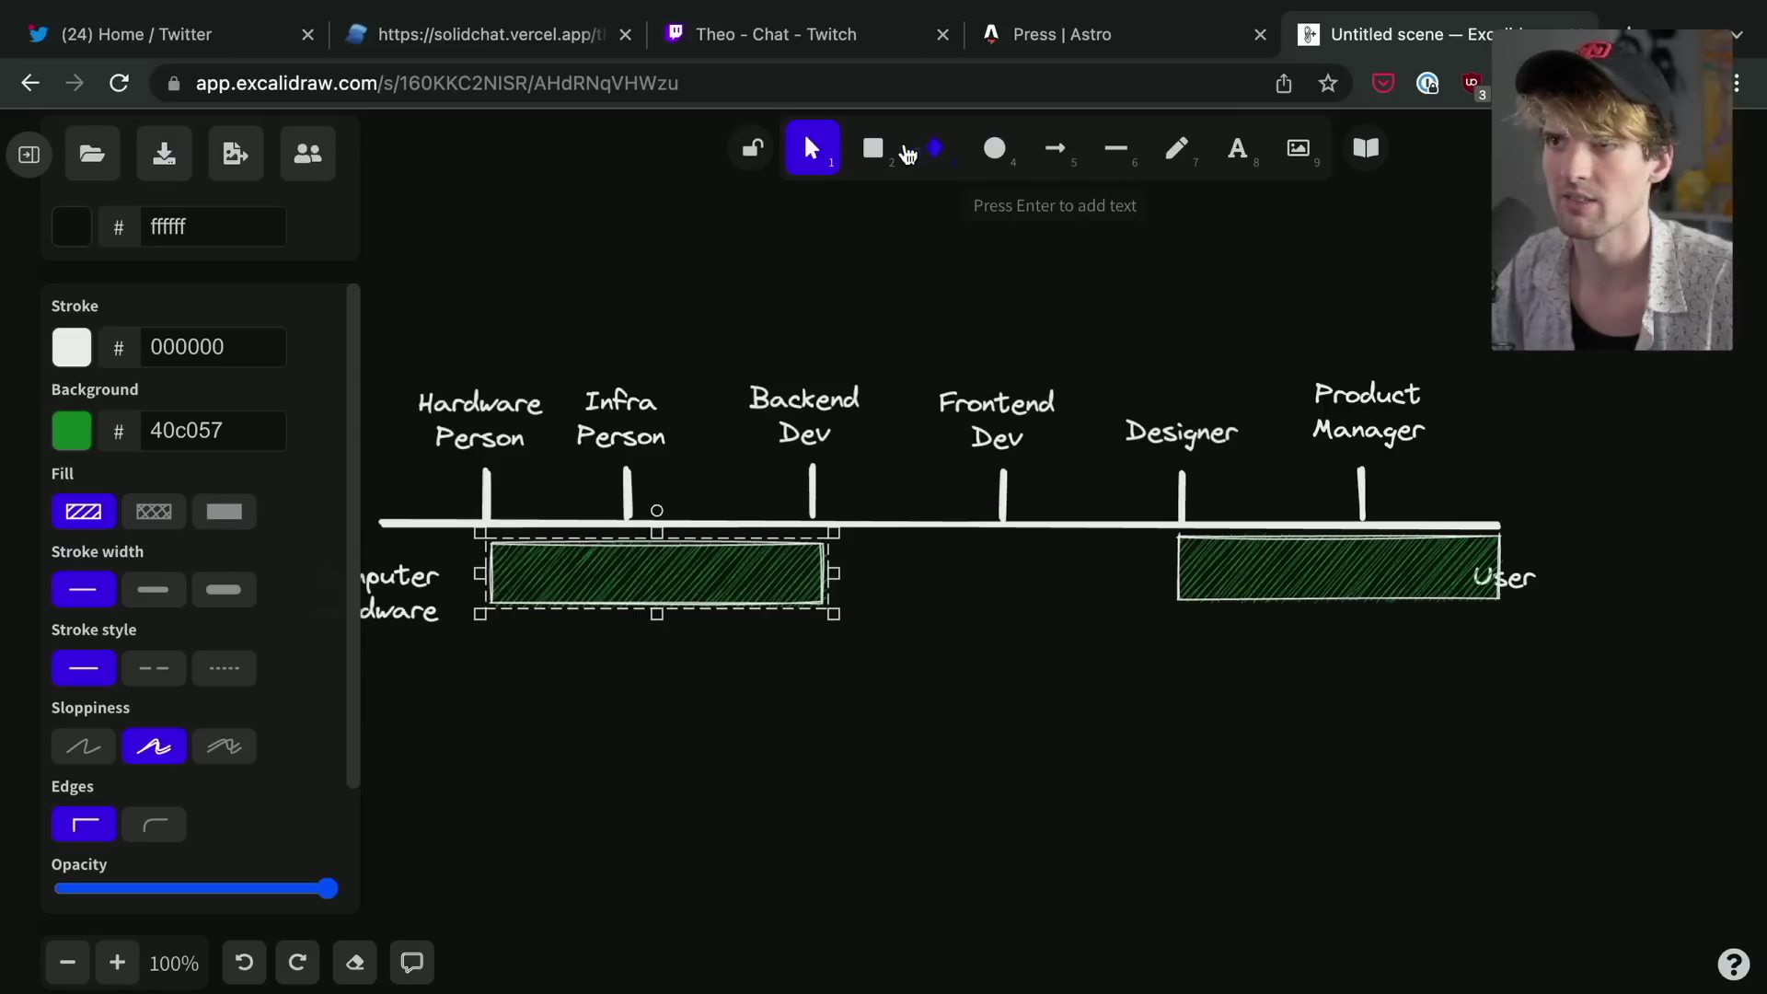
# Draw another green hatched bar lower down beneath Backend–Frontend.
pyautogui.click(873, 149)
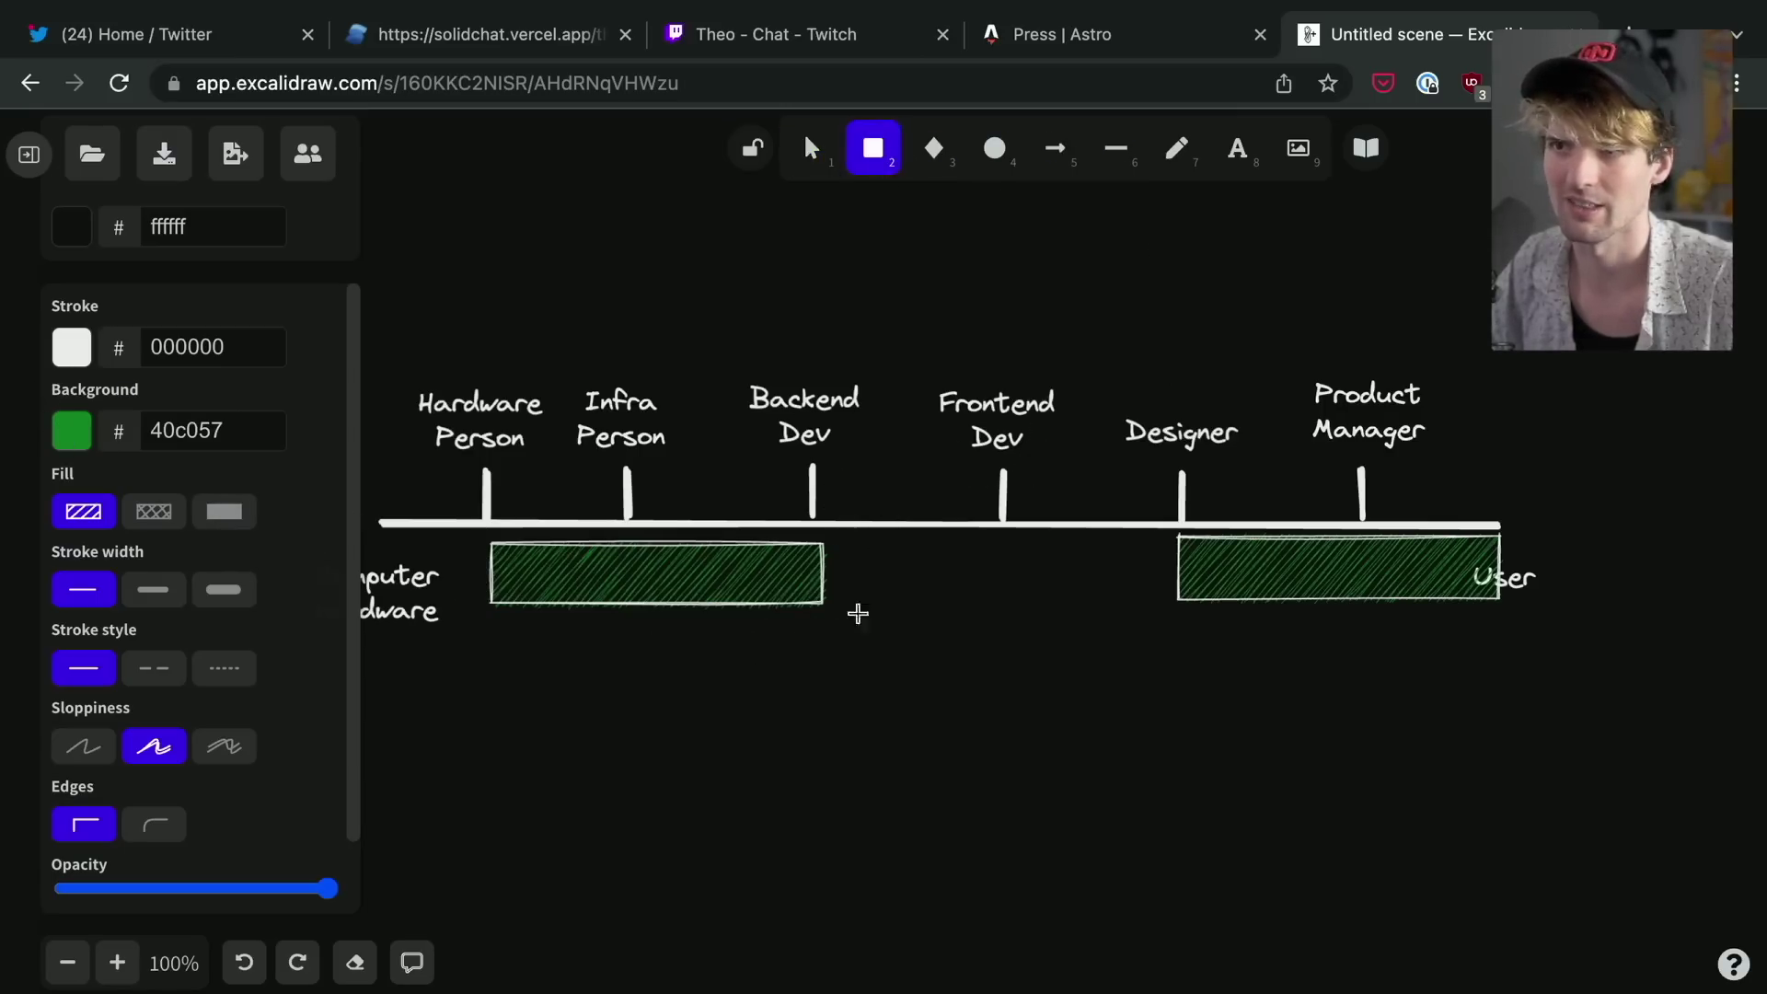
pyautogui.moveTo(736, 667)
pyautogui.mouseDown()
pyautogui.moveTo(1110, 748)
pyautogui.moveTo(1064, 734)
pyautogui.mouseUp()
pyautogui.moveTo(943, 696); pyautogui.dragTo(948, 695)
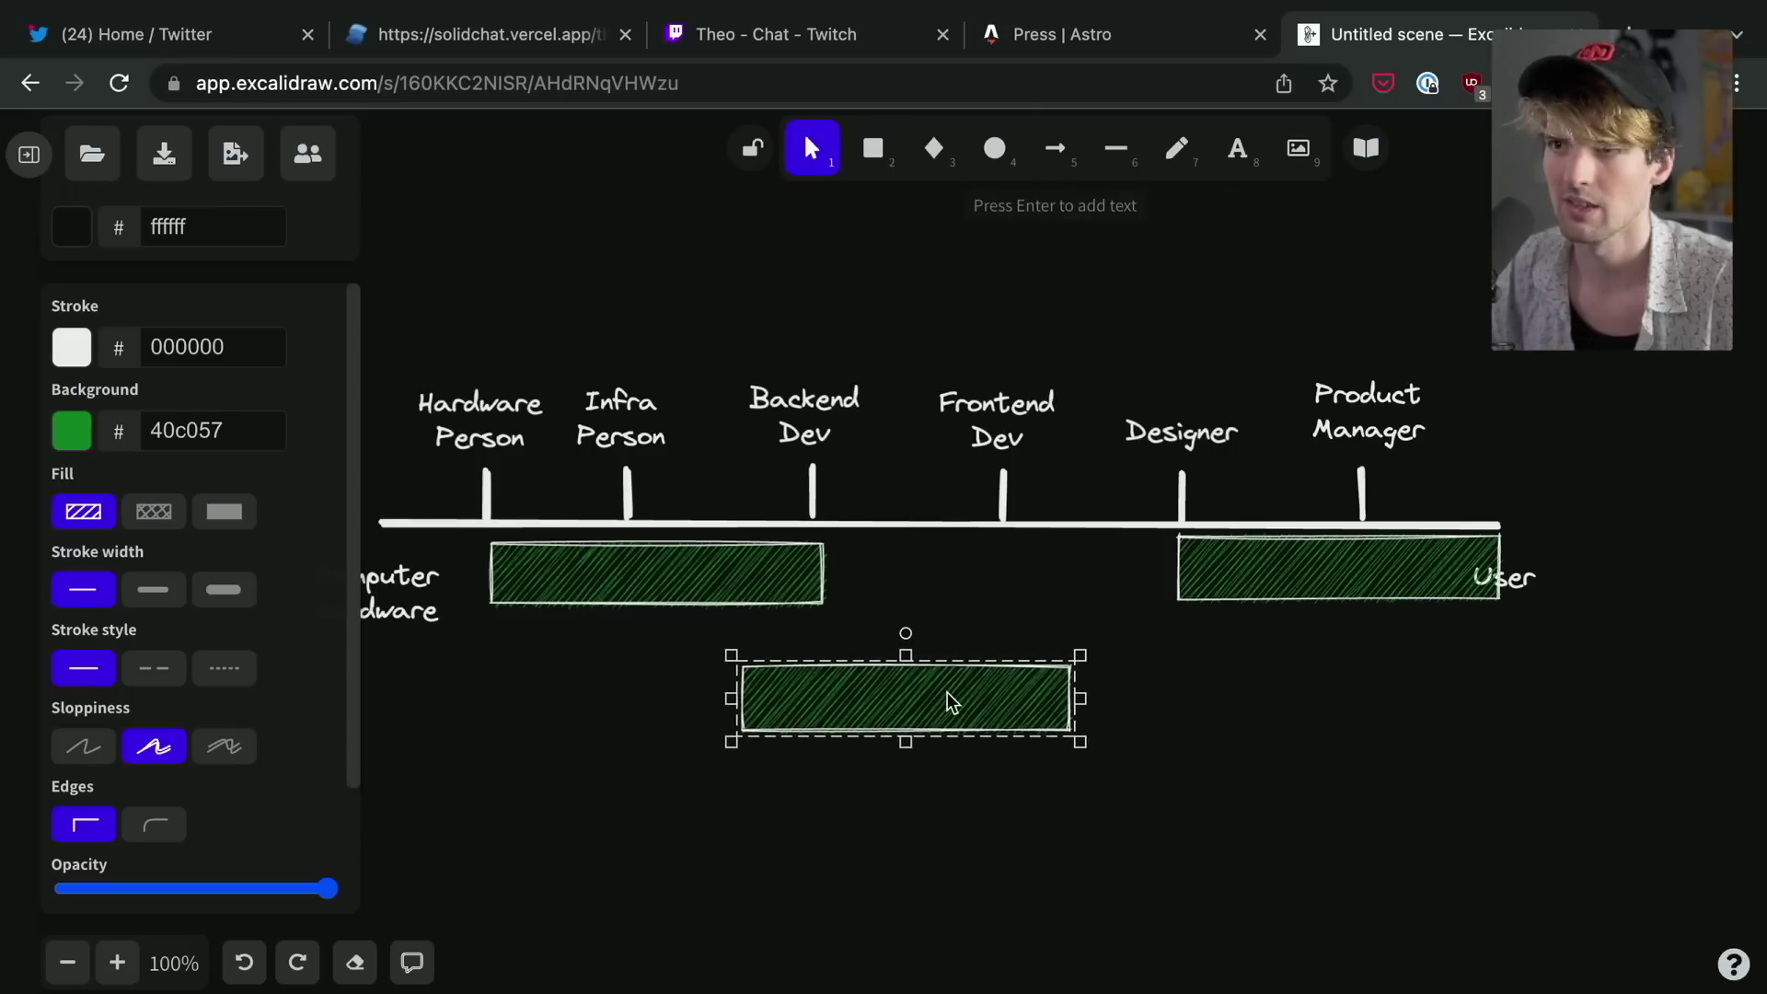
pyautogui.click(800, 582)
pyautogui.click(856, 706)
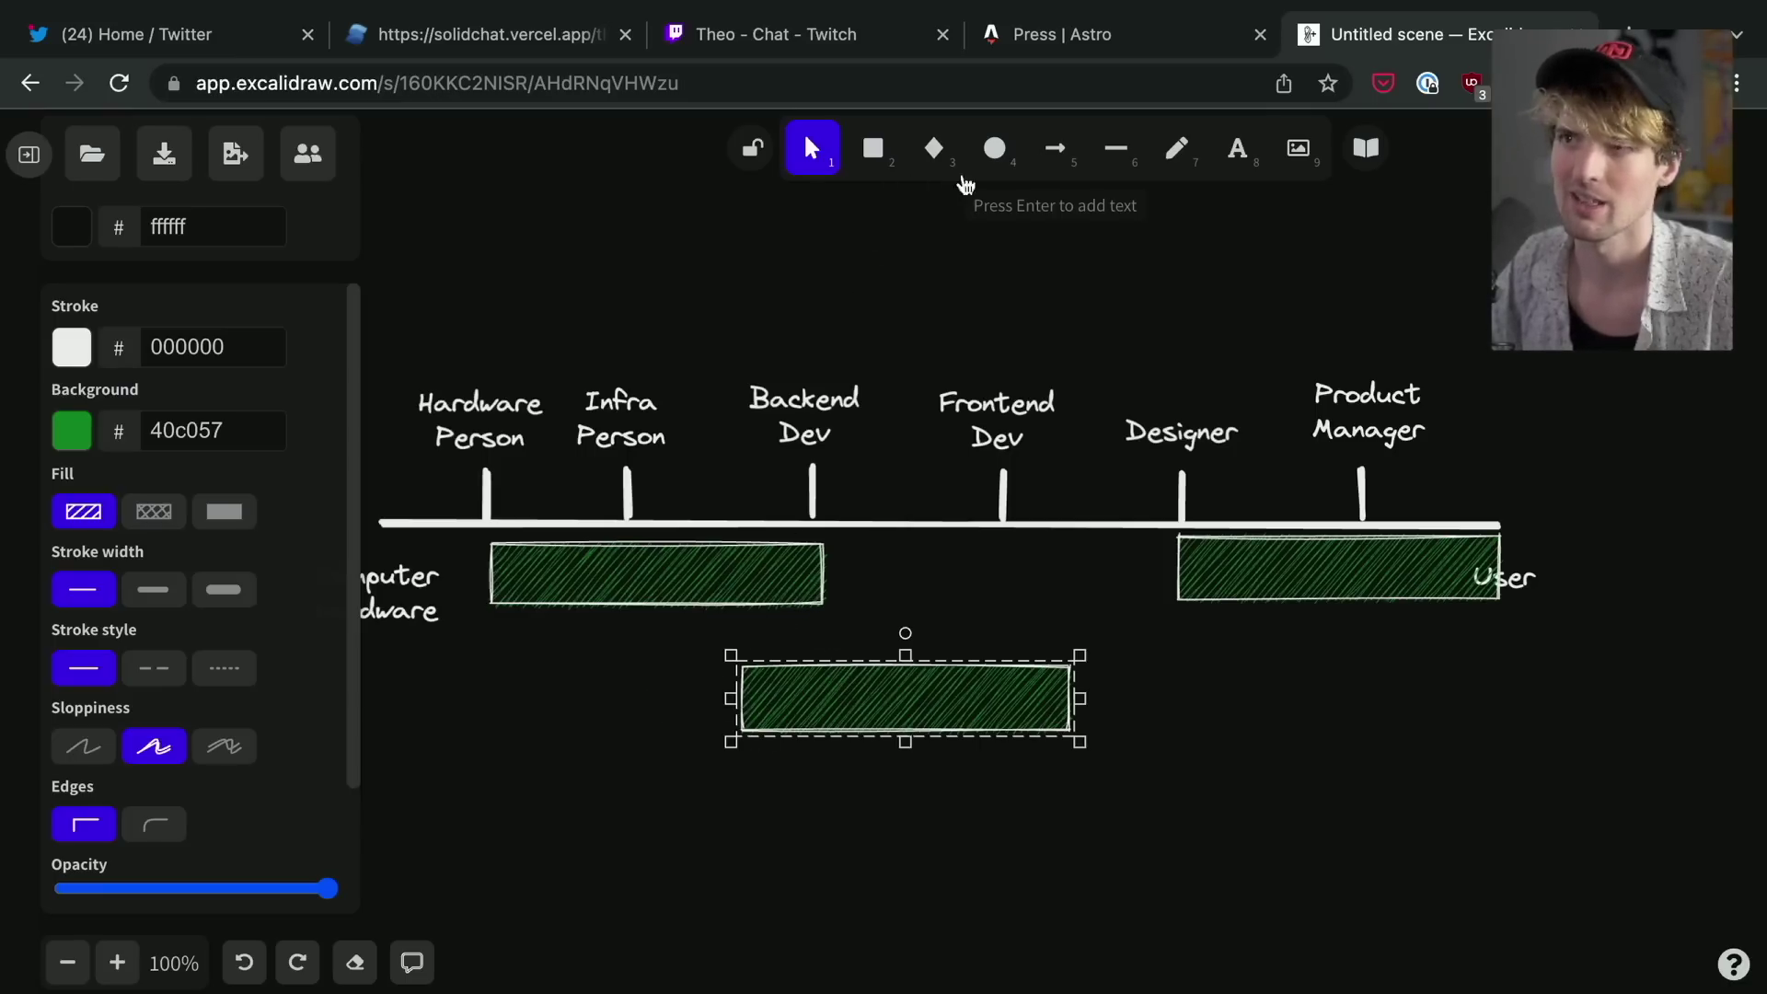
# Draw a tall transparent-background box at Backend Dev, from the axis down past the lower bar.
pyautogui.click(874, 154)
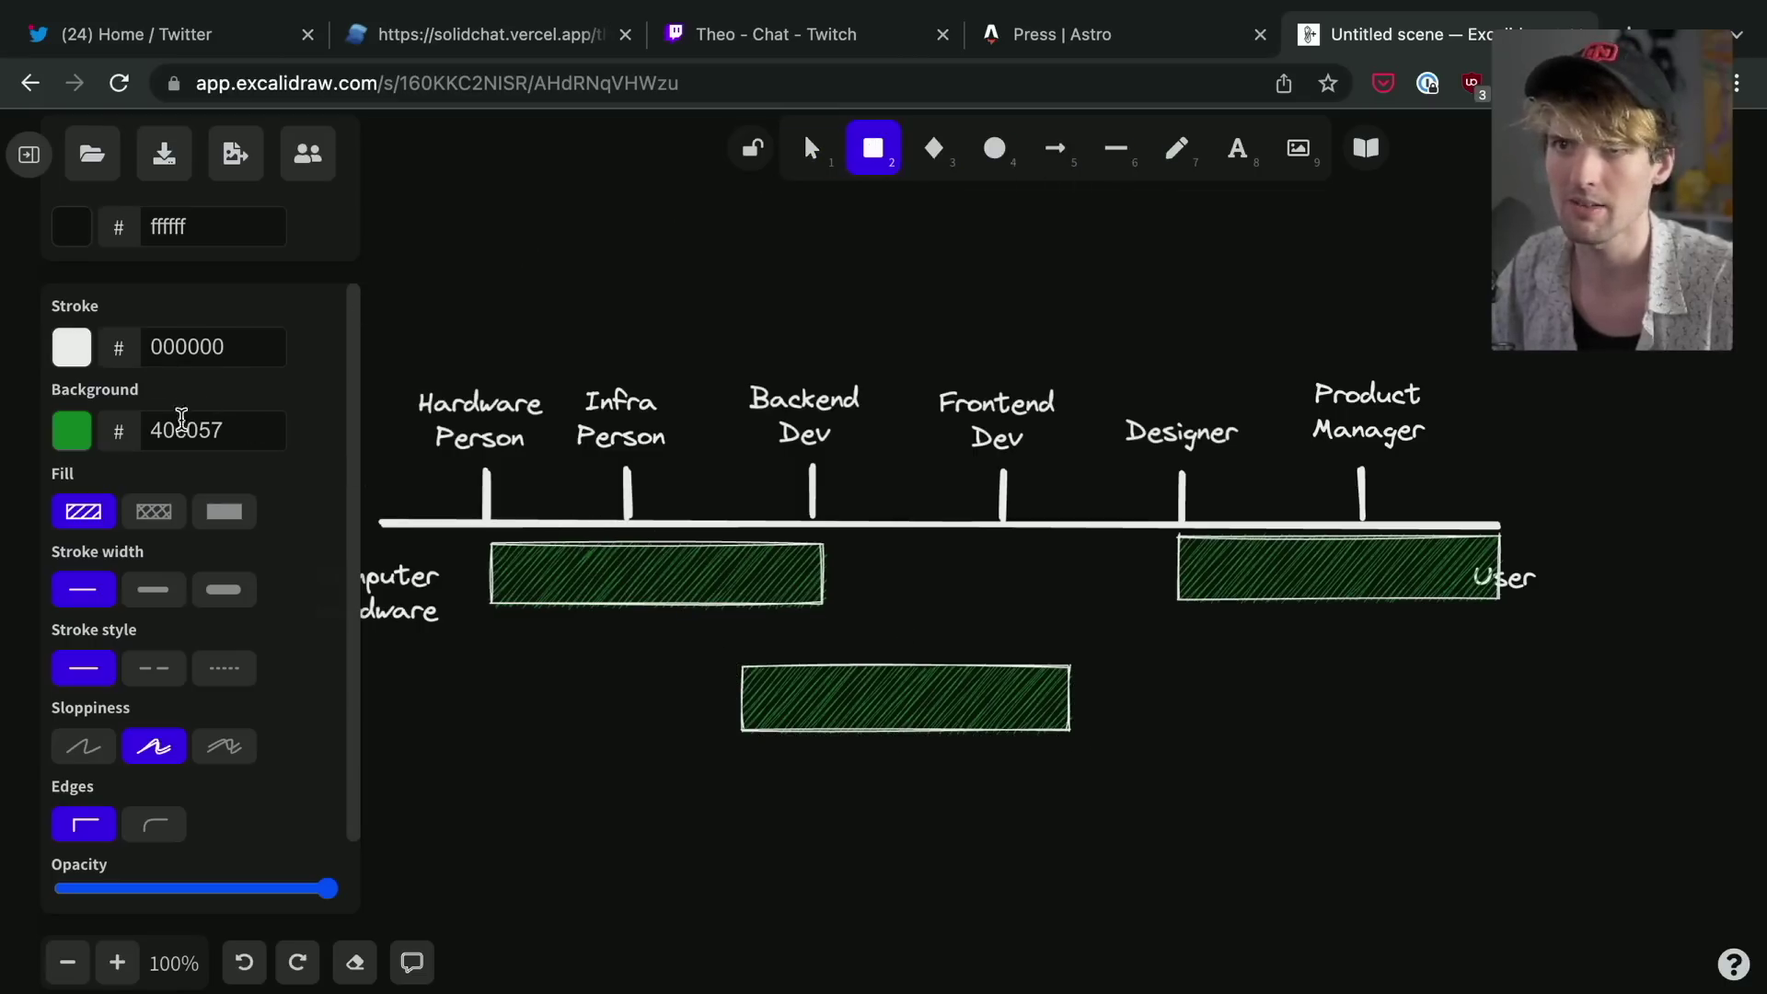
pyautogui.click(69, 436)
pyautogui.click(76, 486)
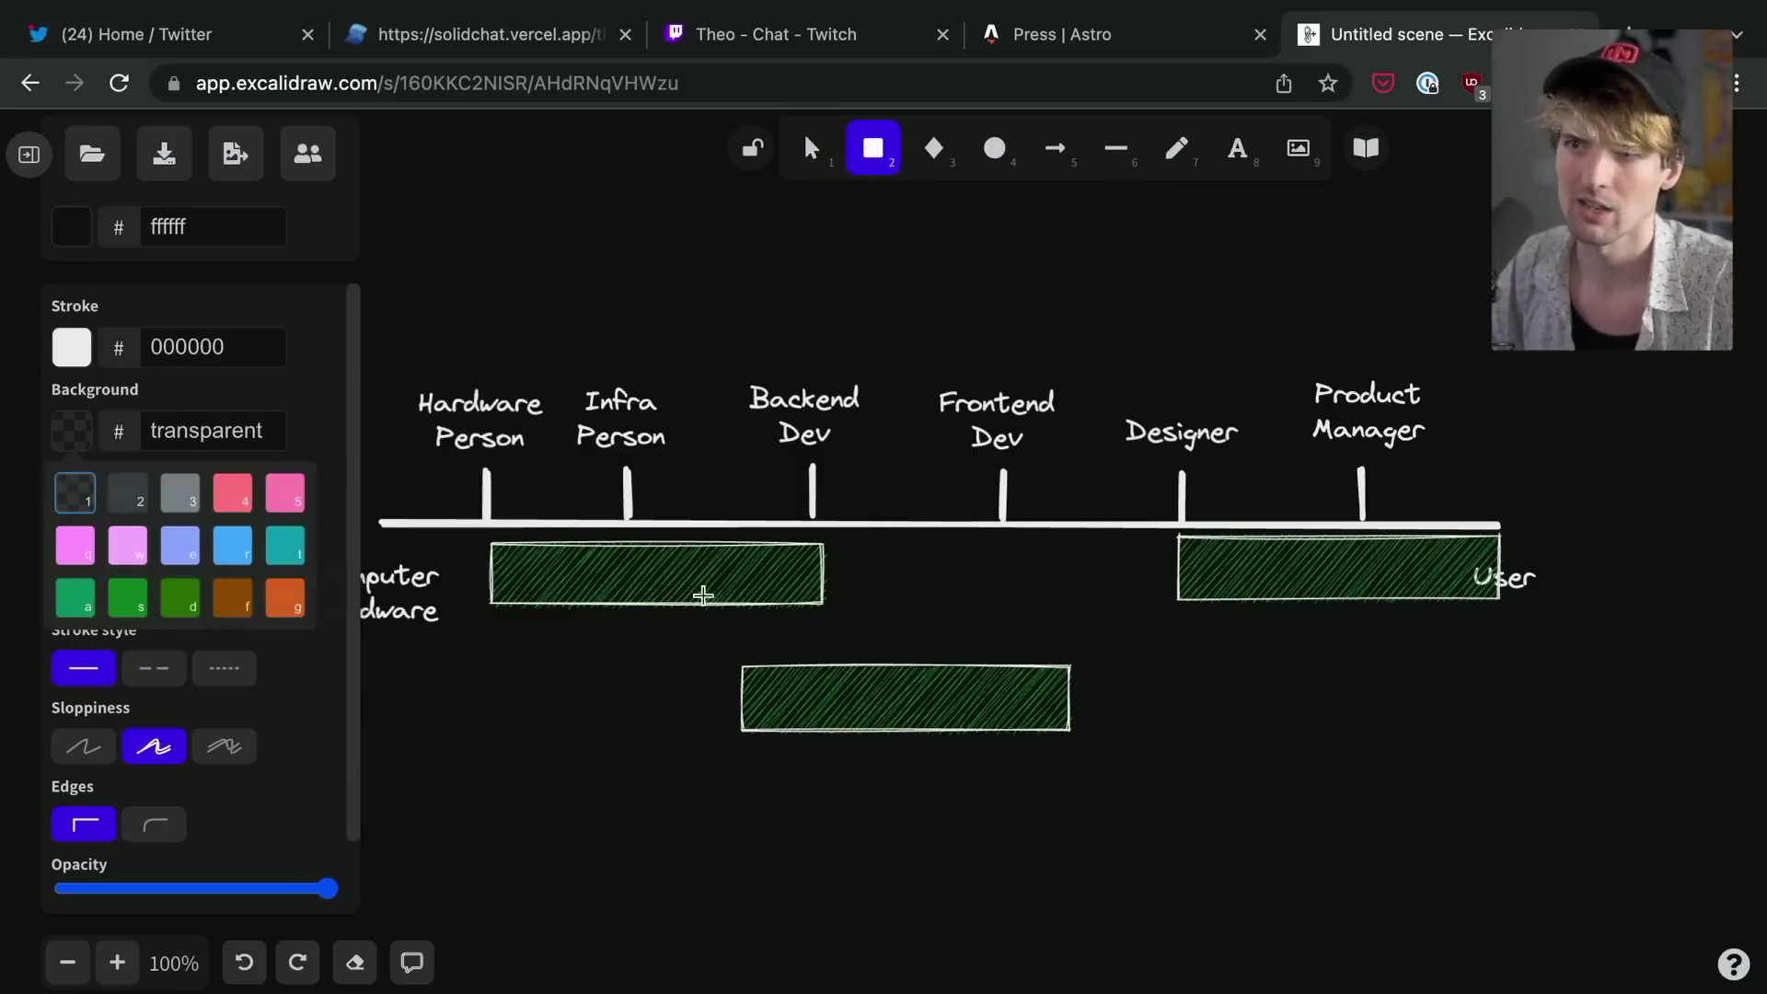
pyautogui.moveTo(706, 514)
pyautogui.mouseDown()
pyautogui.moveTo(820, 611)
pyautogui.moveTo(842, 760)
pyautogui.mouseUp()
pyautogui.moveTo(763, 629); pyautogui.dragTo(760, 638)
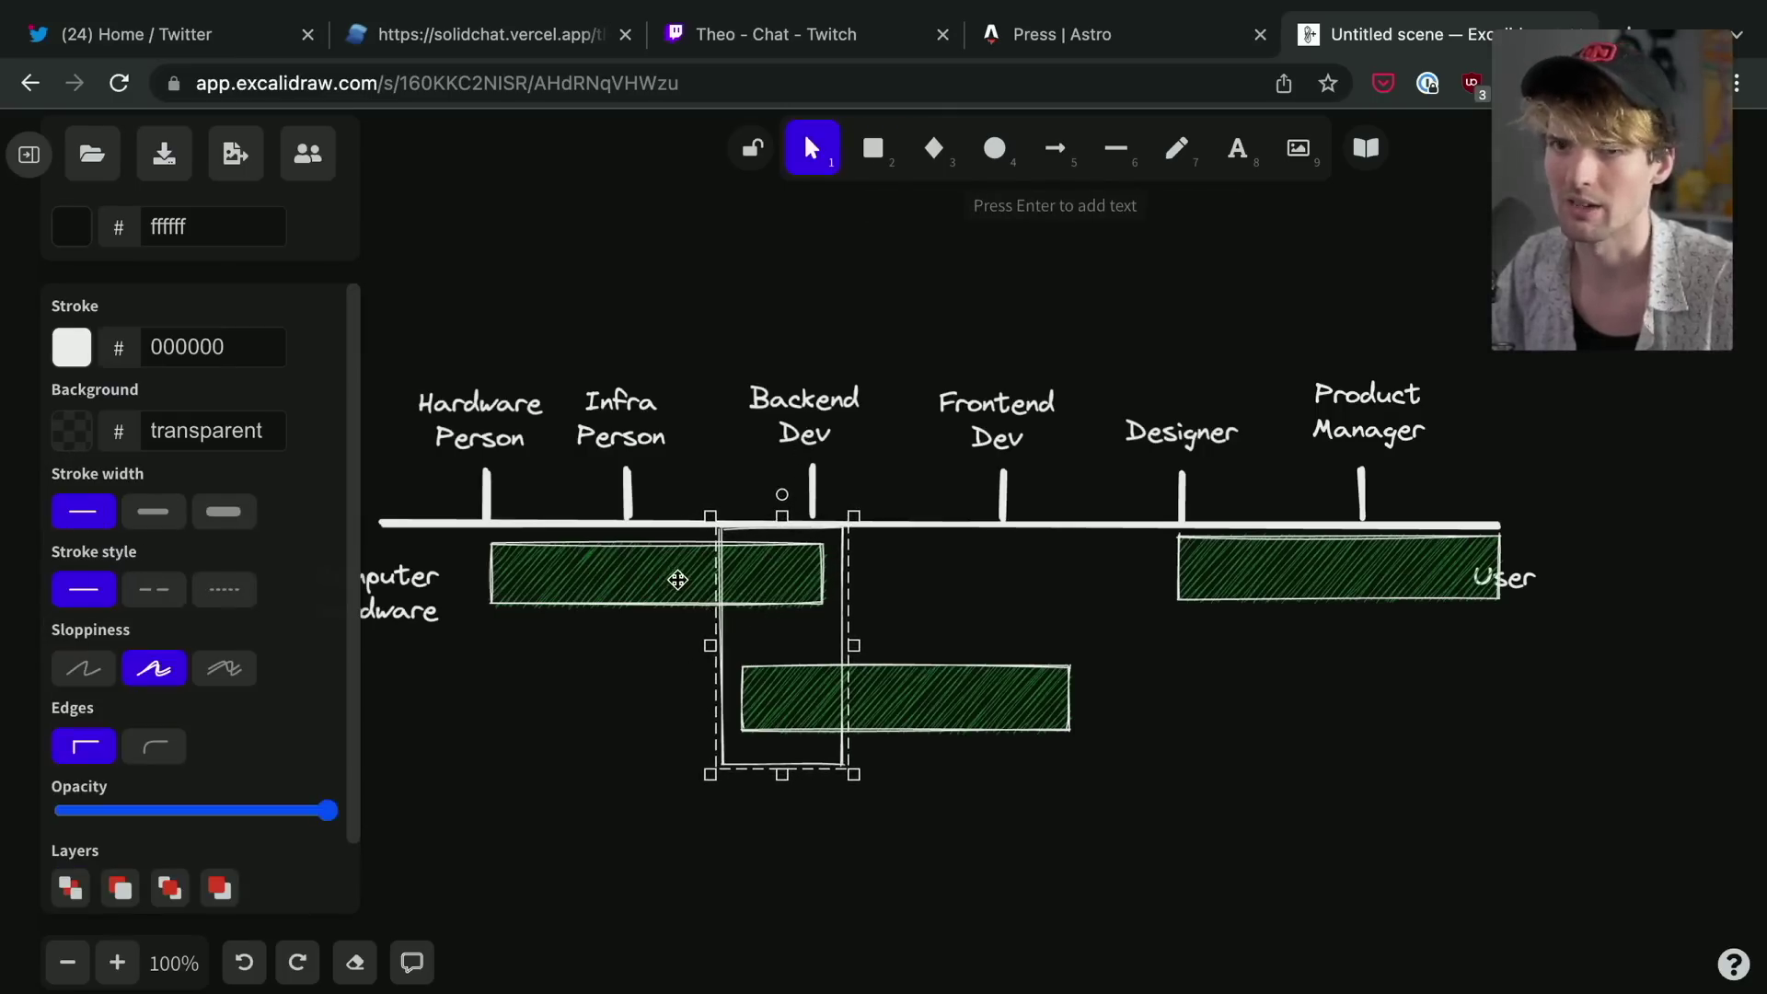
pyautogui.click(755, 575)
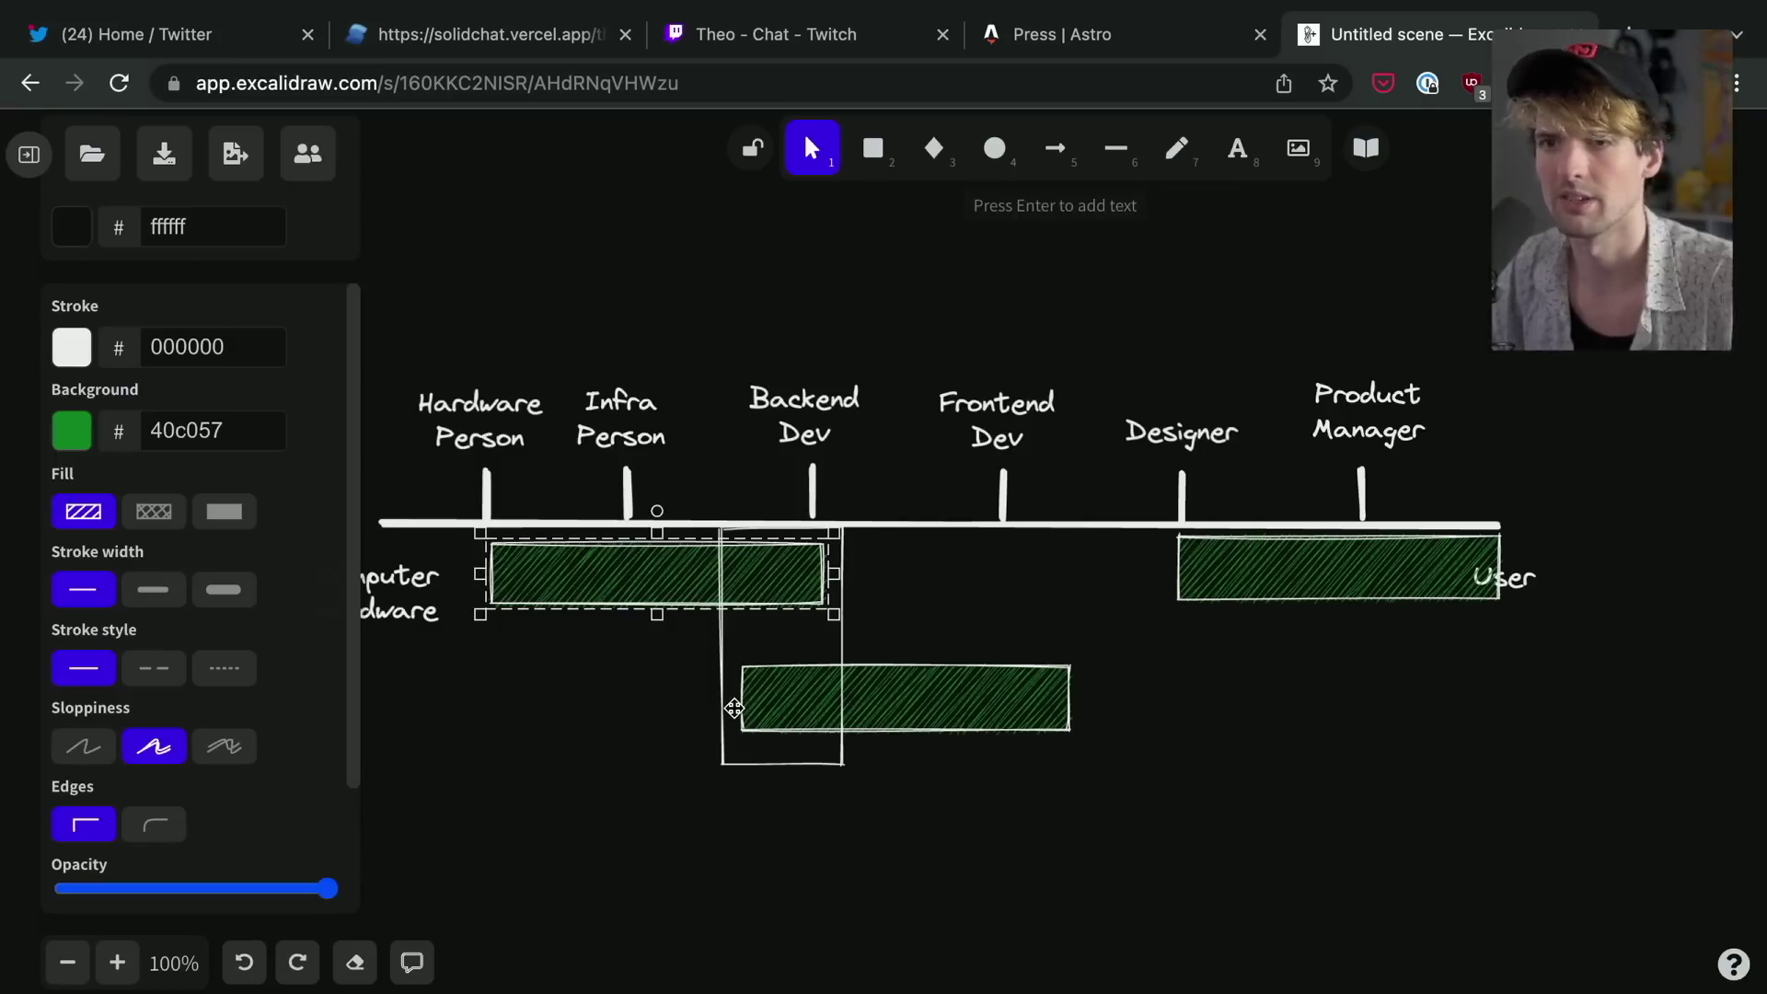
pyautogui.click(715, 674)
pyautogui.moveTo(715, 673); pyautogui.dragTo(716, 669)
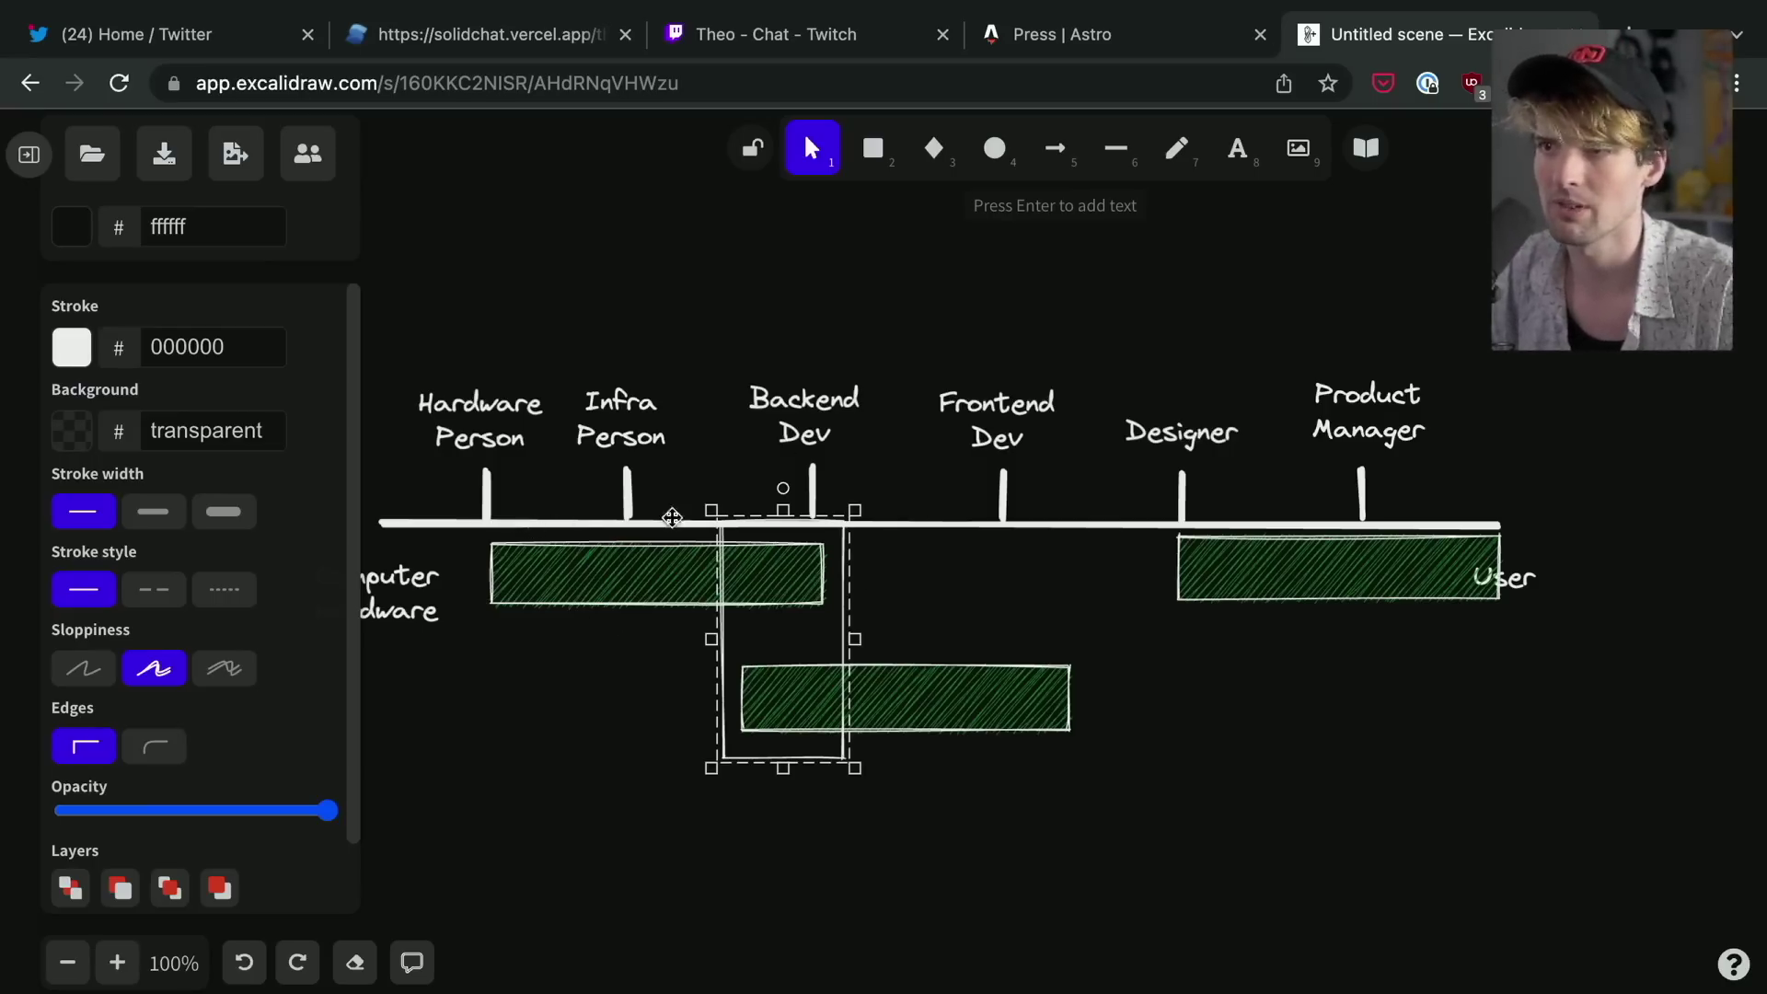
# Stretch the lower green bar's right edge to the axis end under User.
pyautogui.click(1056, 695)
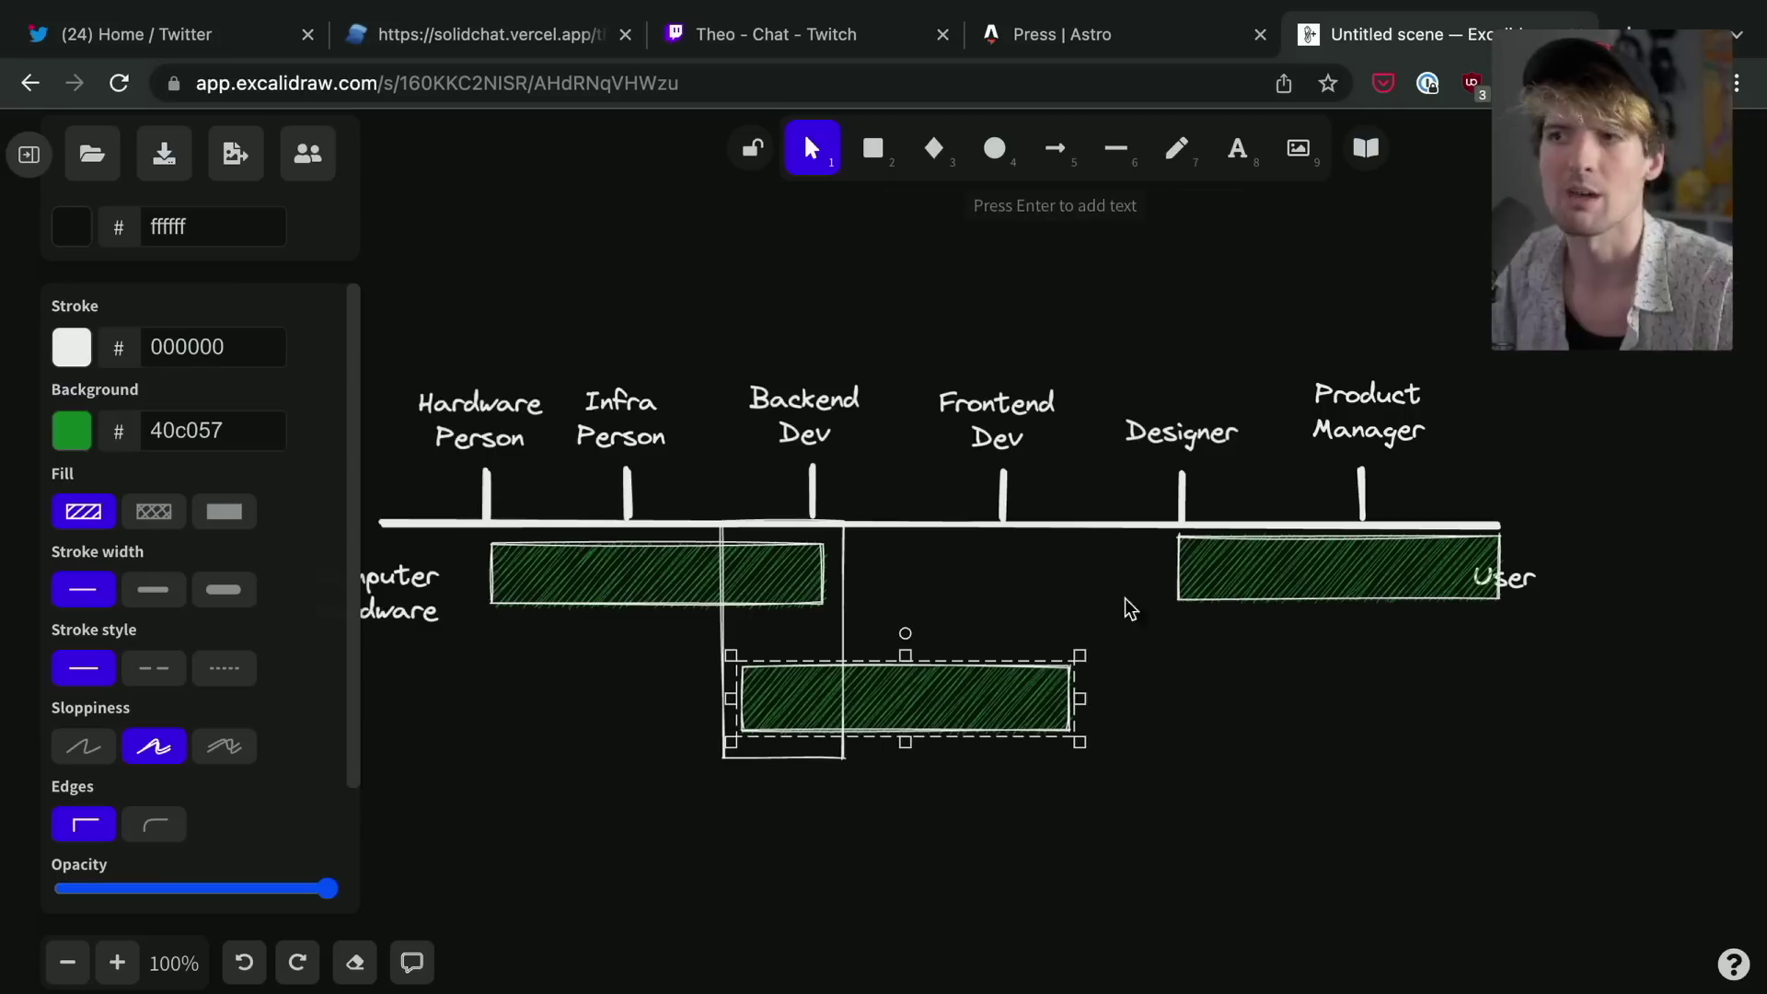
pyautogui.moveTo(1083, 699); pyautogui.dragTo(1523, 649)
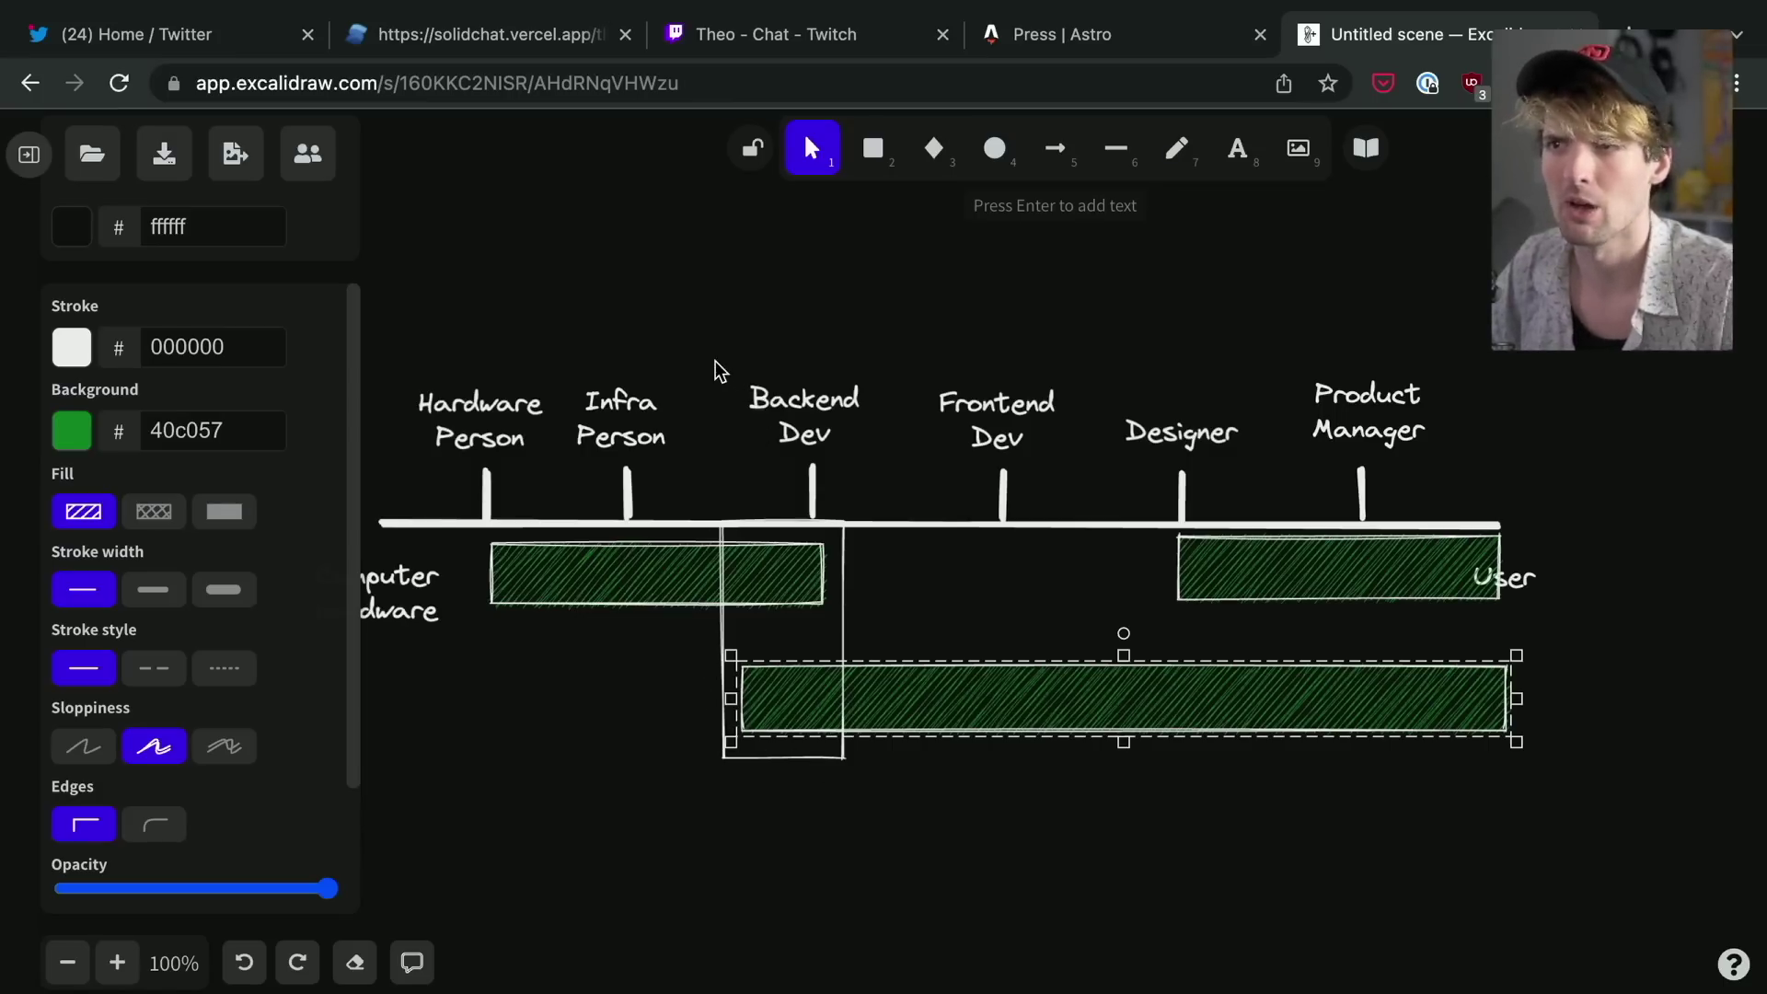
pyautogui.moveTo(714, 364); pyautogui.dragTo(939, 875)
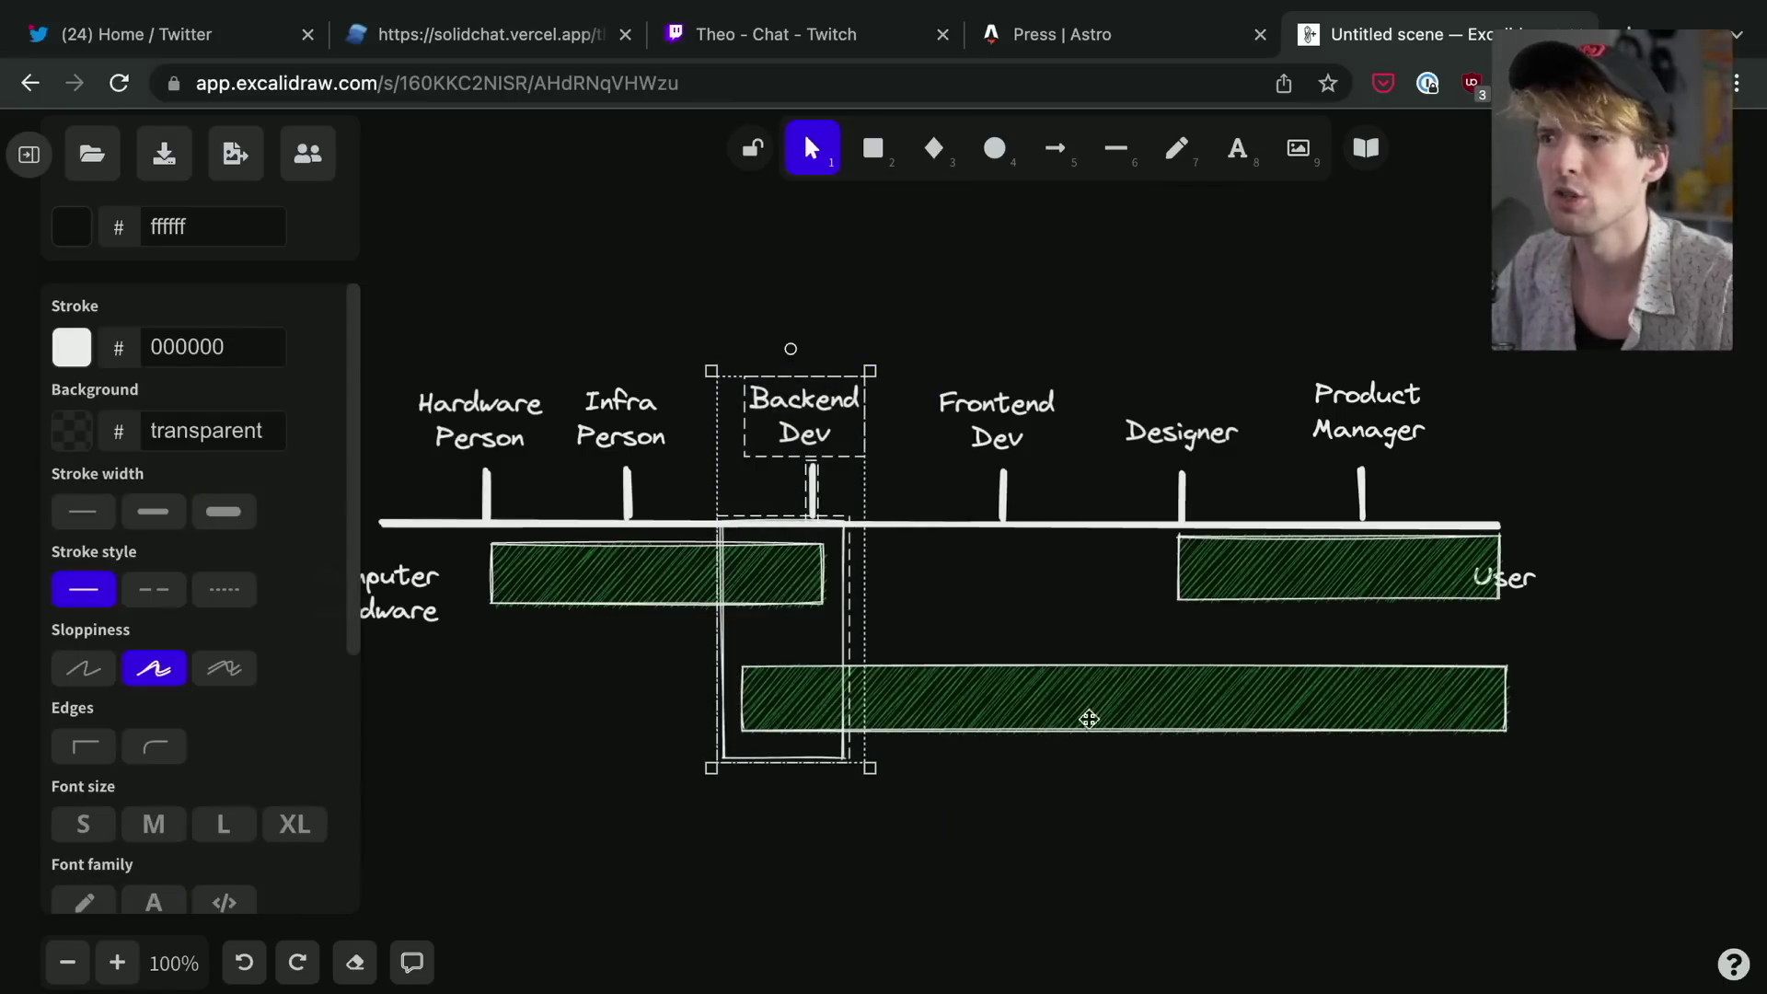
pyautogui.click(1548, 723)
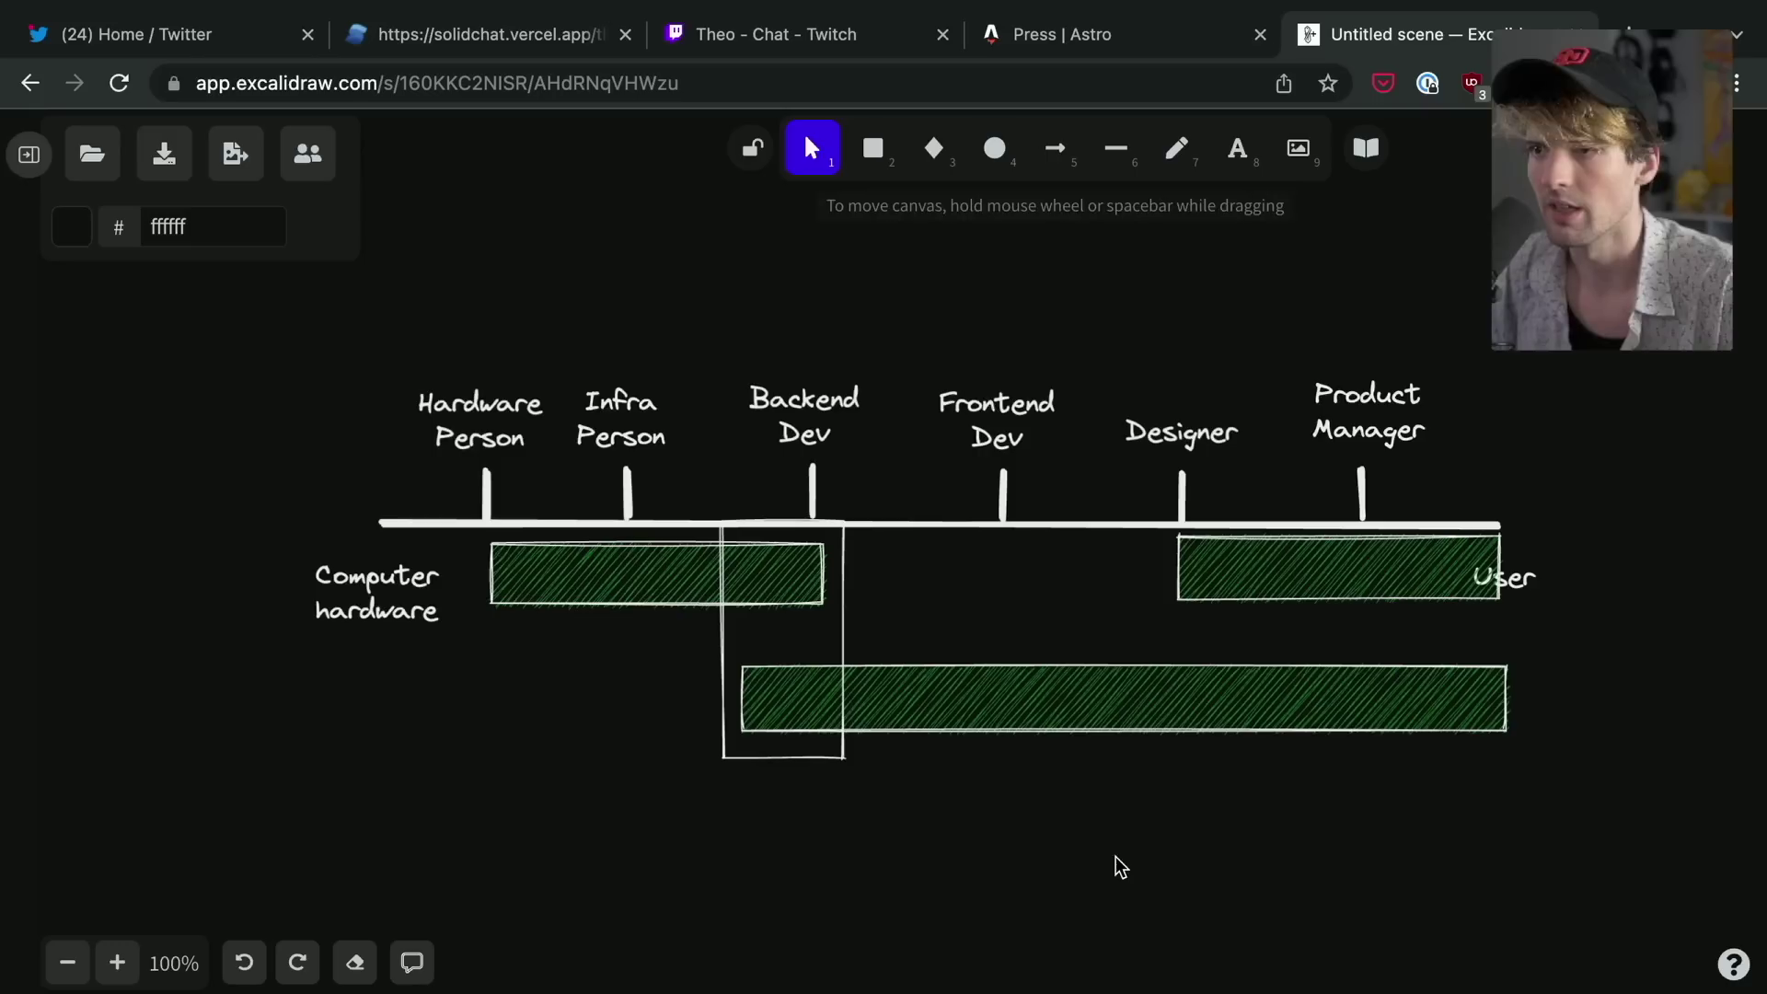
pyautogui.click(1093, 696)
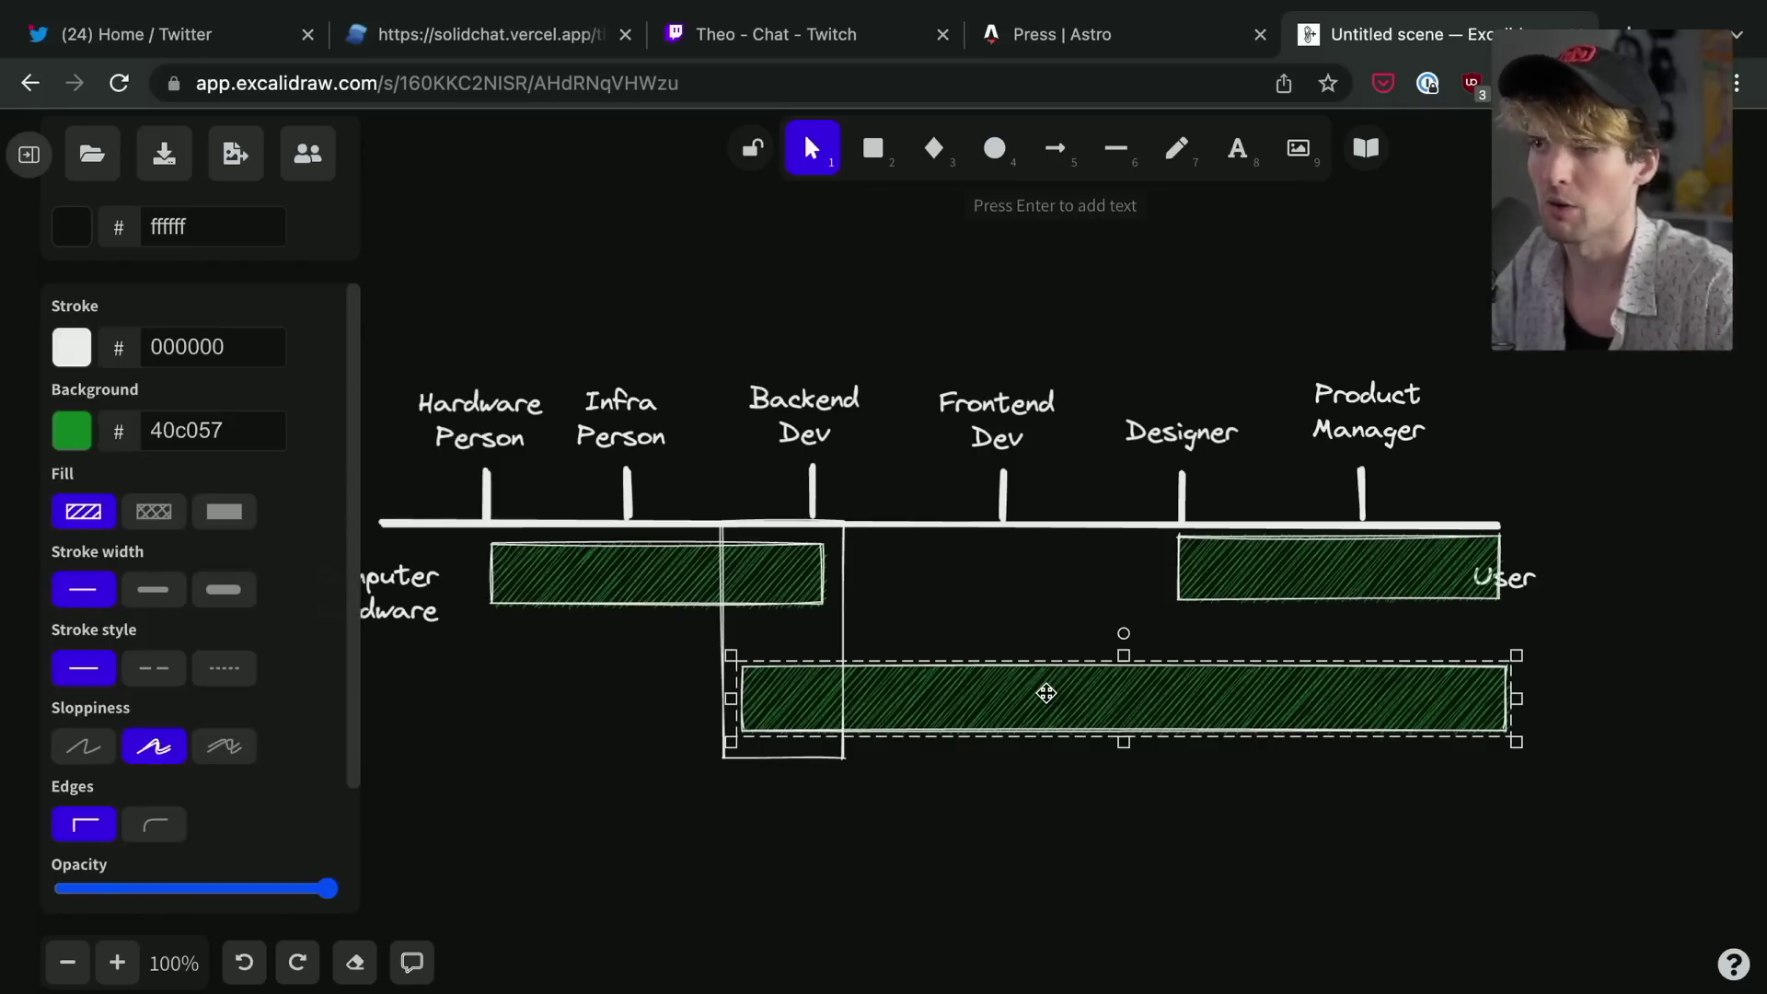
# Undo an accidental downward stretch of the upper-left green bar, restoring its original height.
pyautogui.click(612, 584)
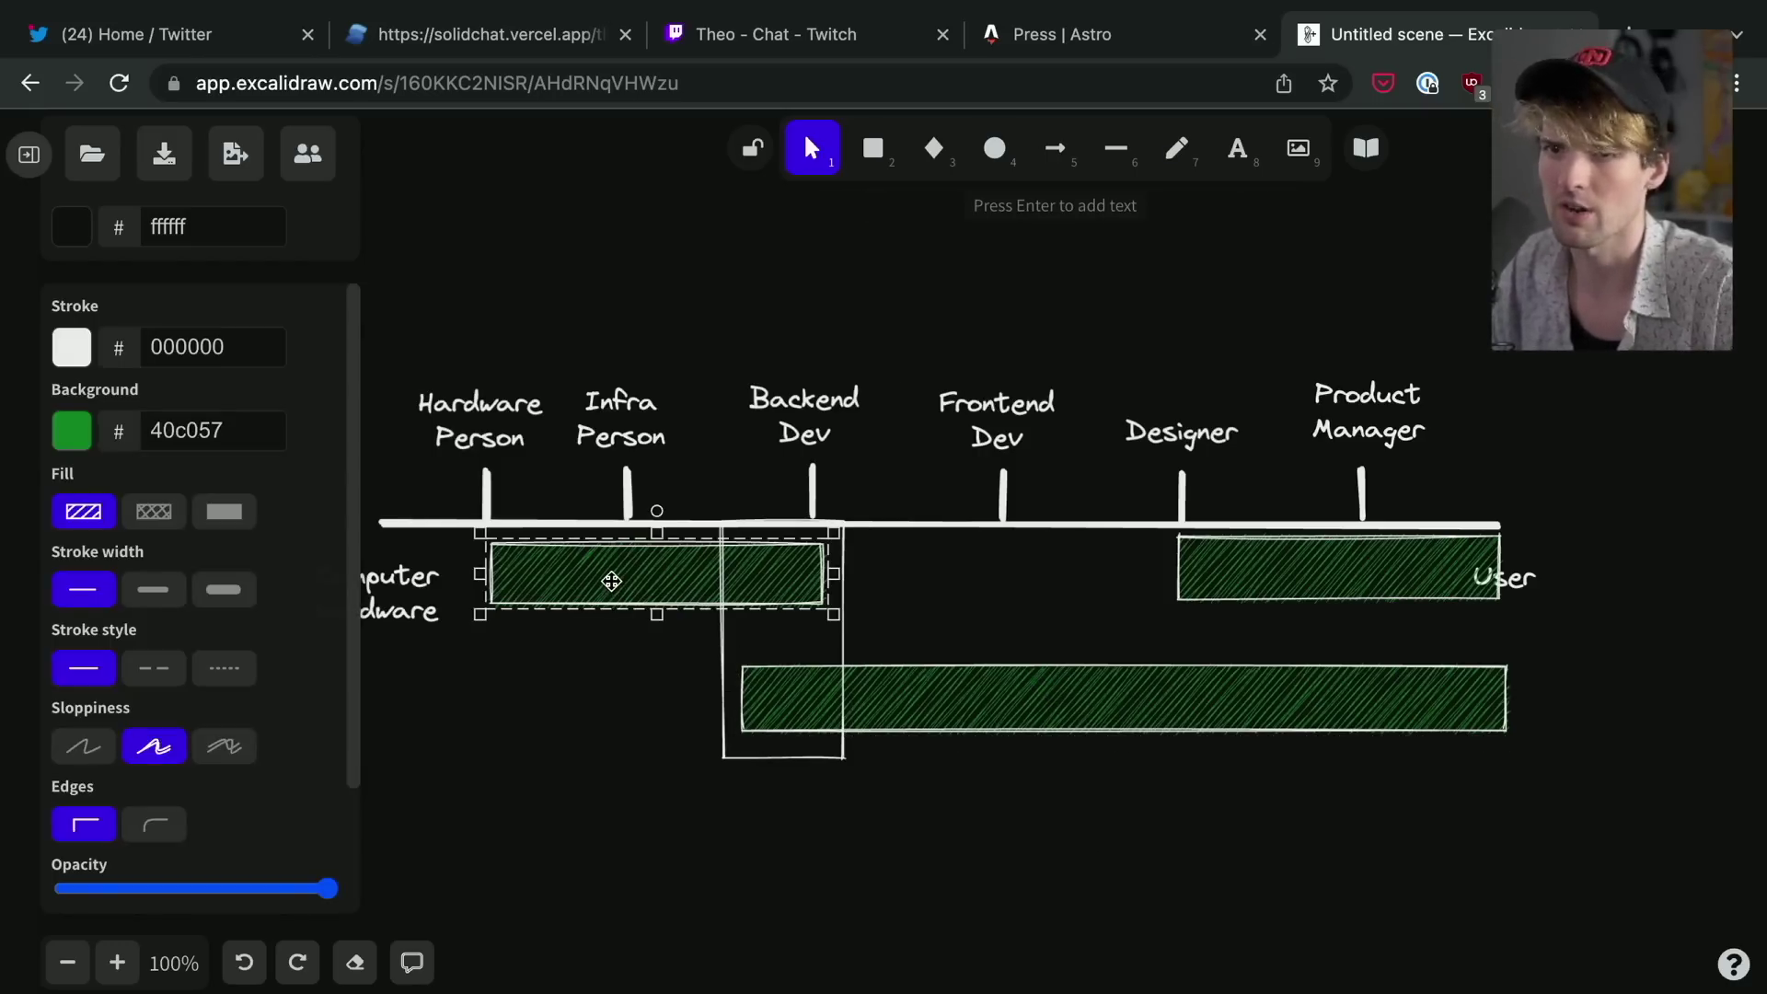
pyautogui.moveTo(656, 614); pyautogui.dragTo(656, 991)
pyautogui.click(1095, 699)
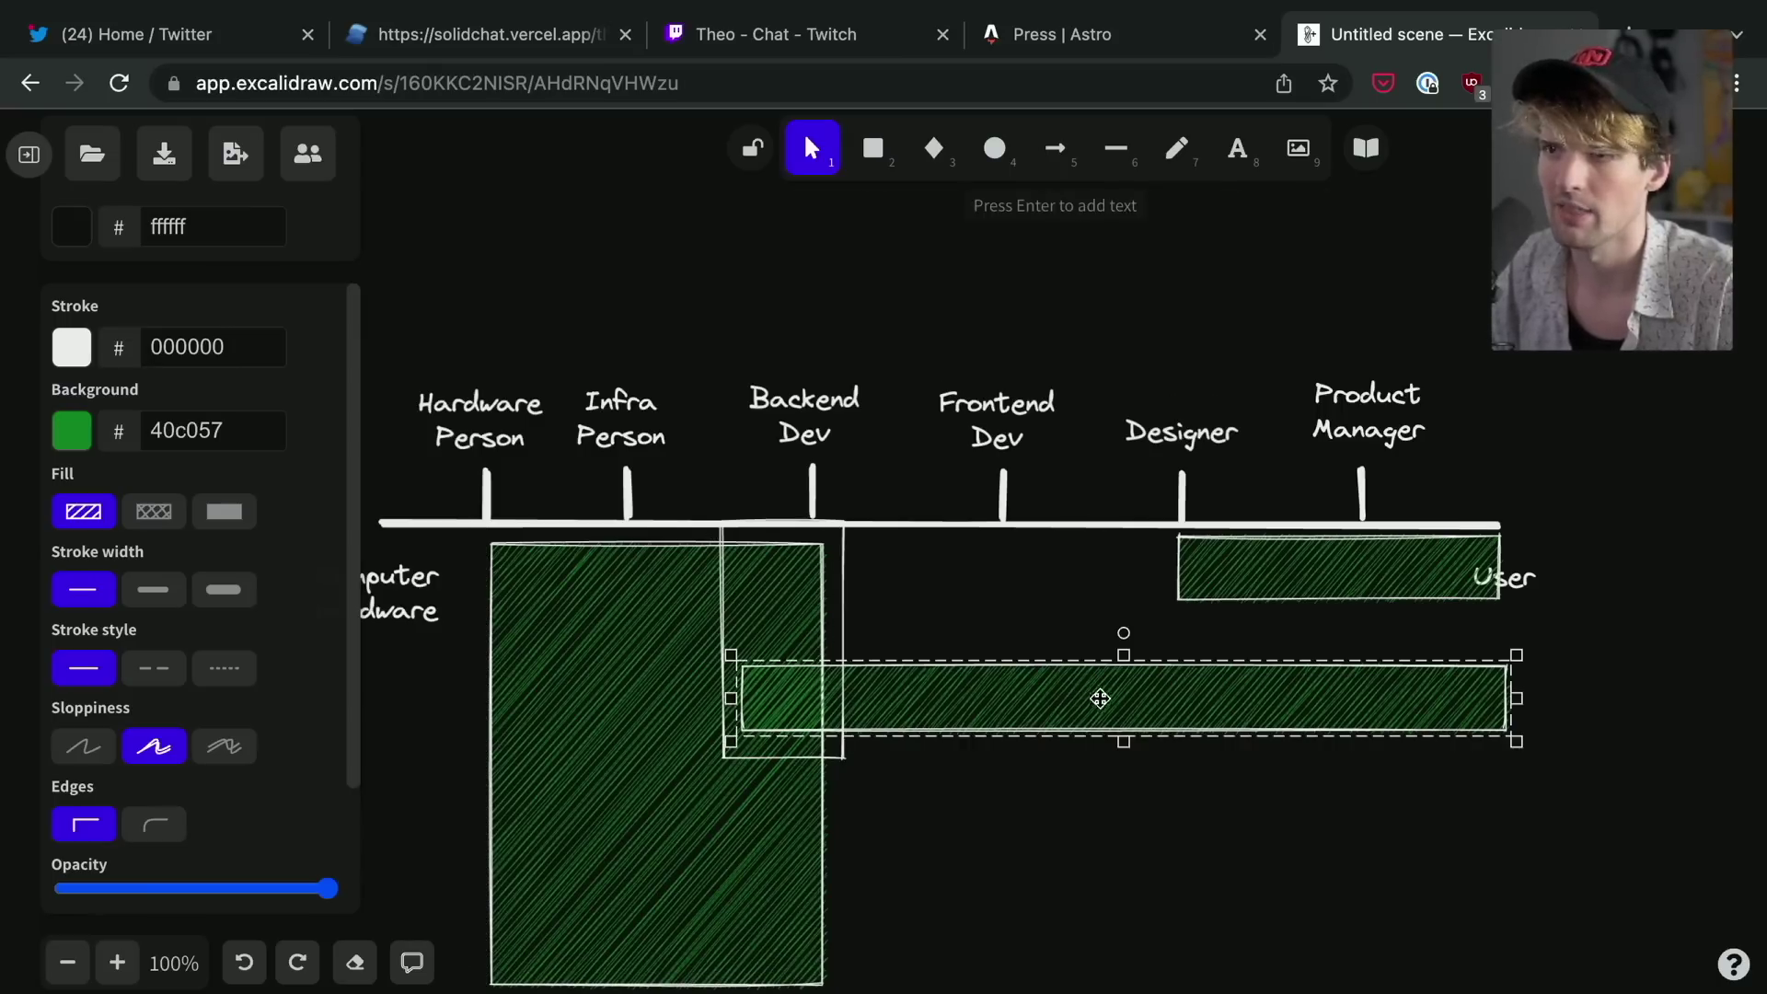
pyautogui.scroll(-1, 1012, 662)
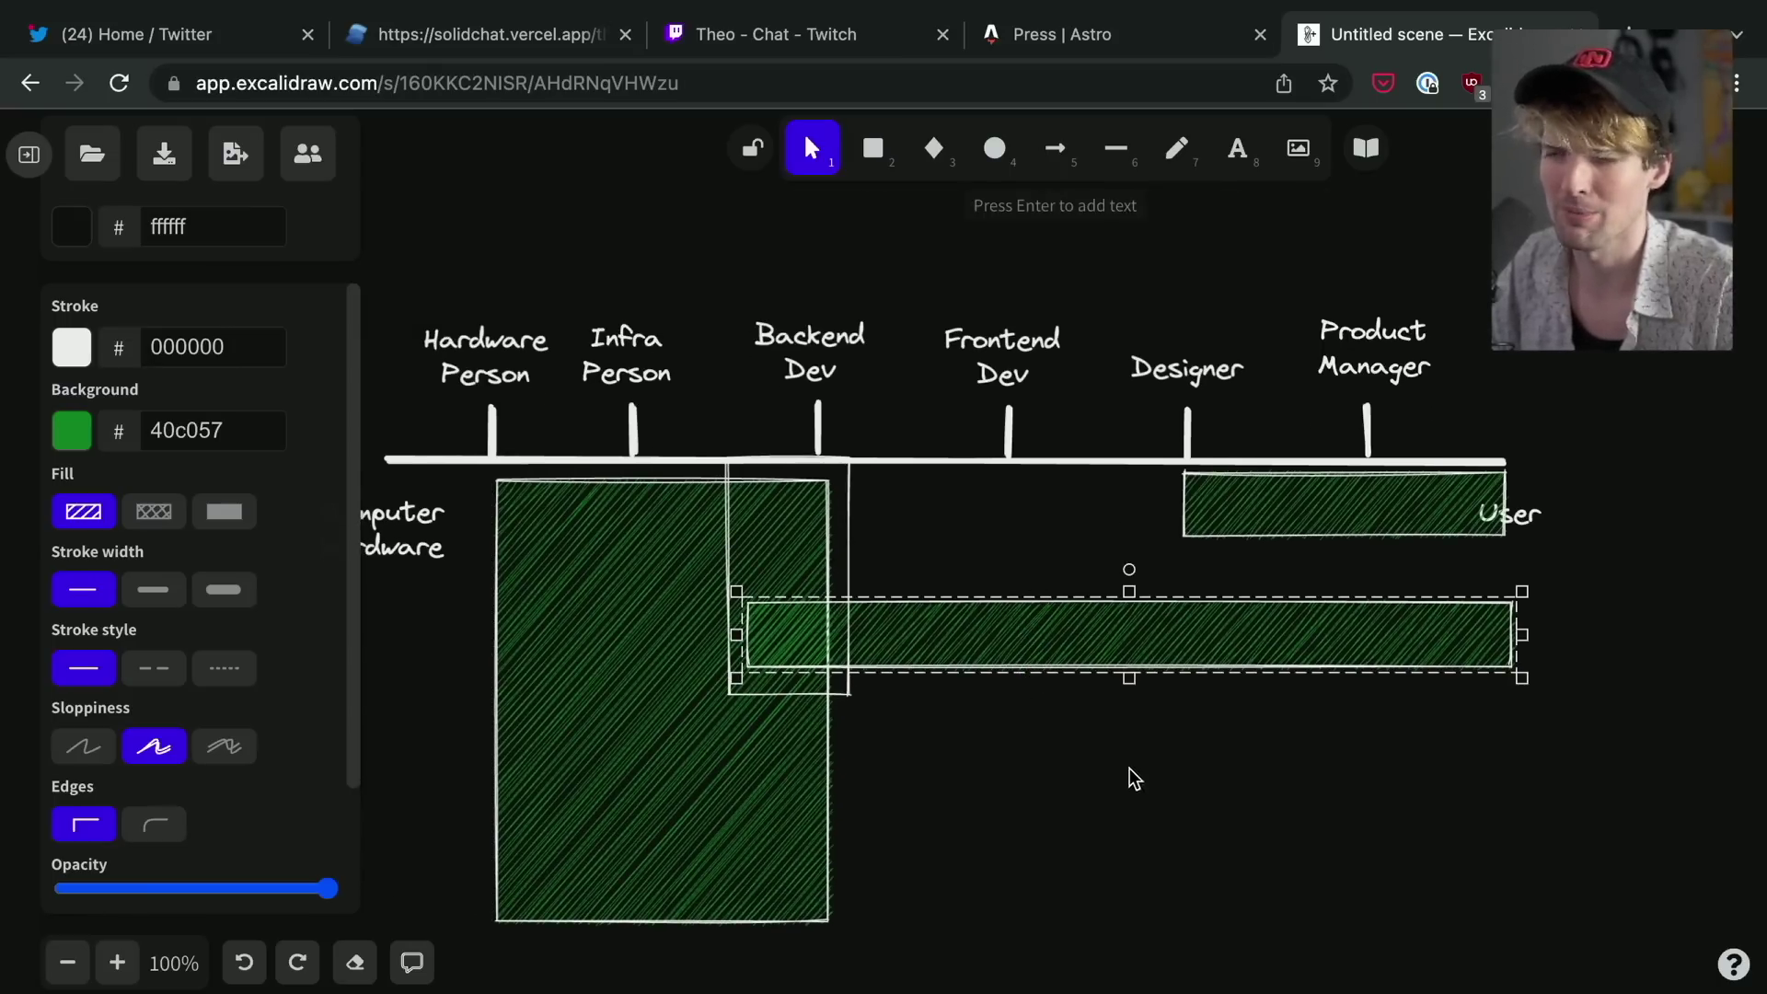
pyautogui.click(644, 915)
pyautogui.moveTo(659, 931); pyautogui.dragTo(663, 554)
pyautogui.click(898, 897)
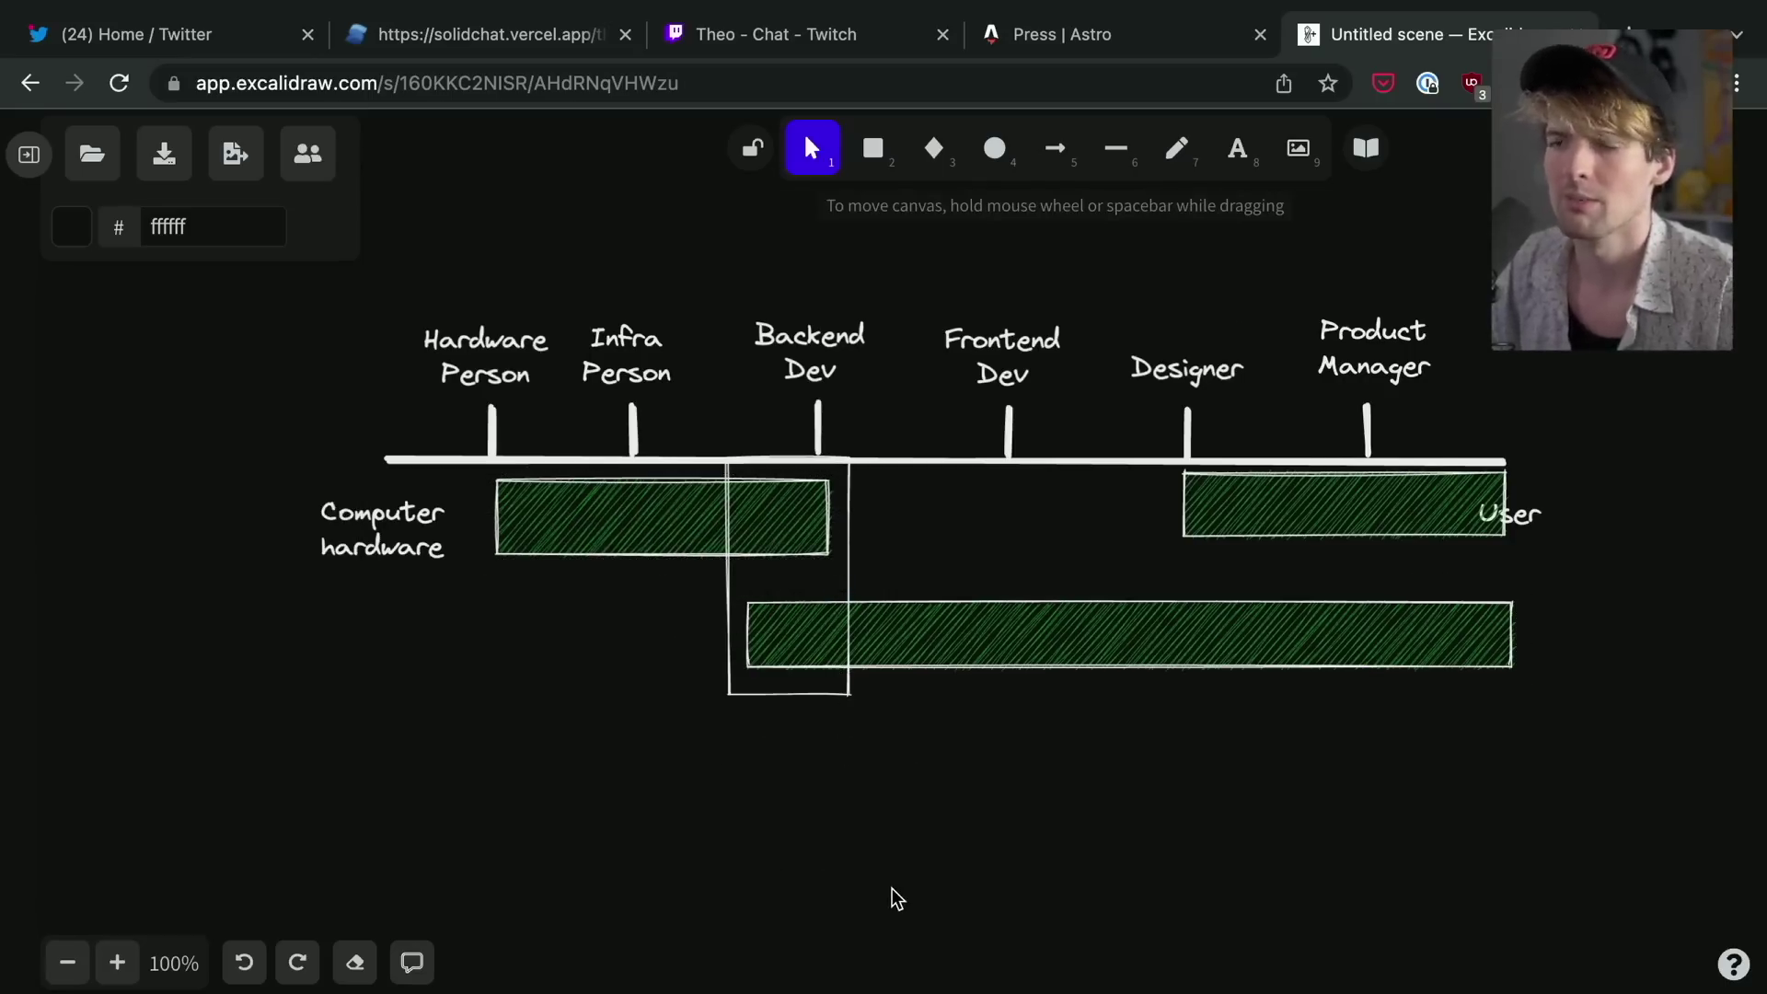
# Nudge the outline box slightly and select the long green bar.
pyautogui.scroll(2, 898, 897)
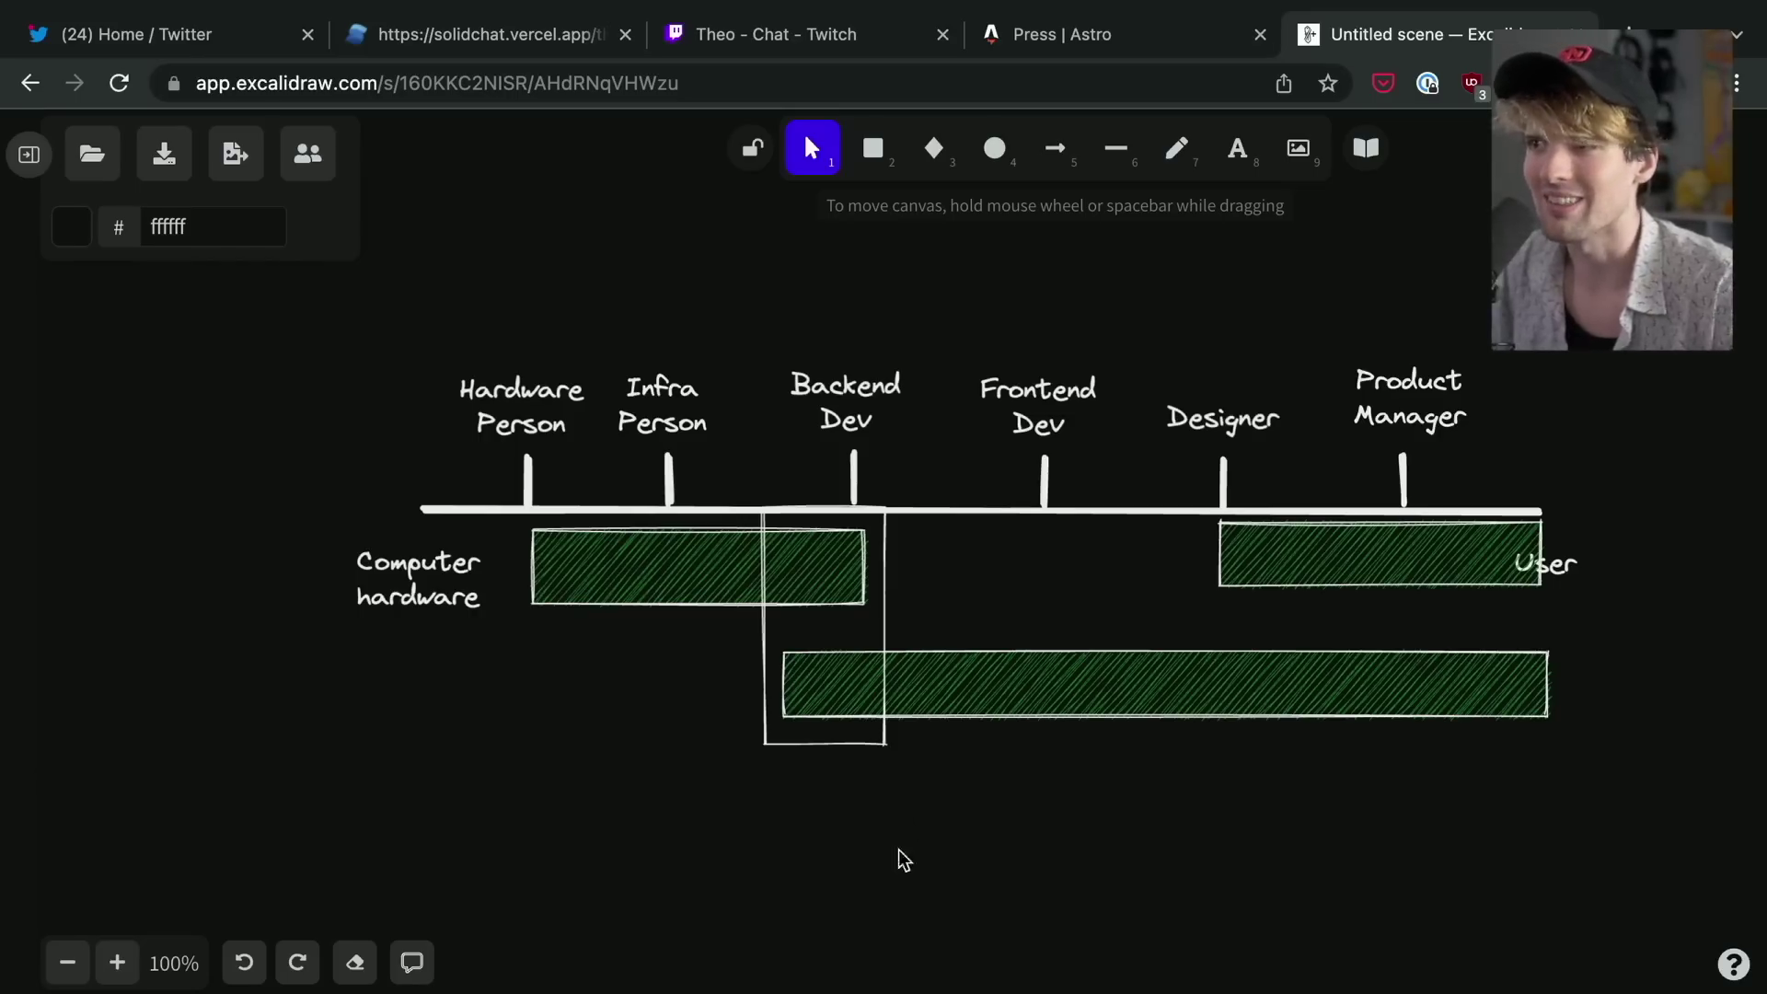
pyautogui.moveTo(885, 615); pyautogui.dragTo(894, 621)
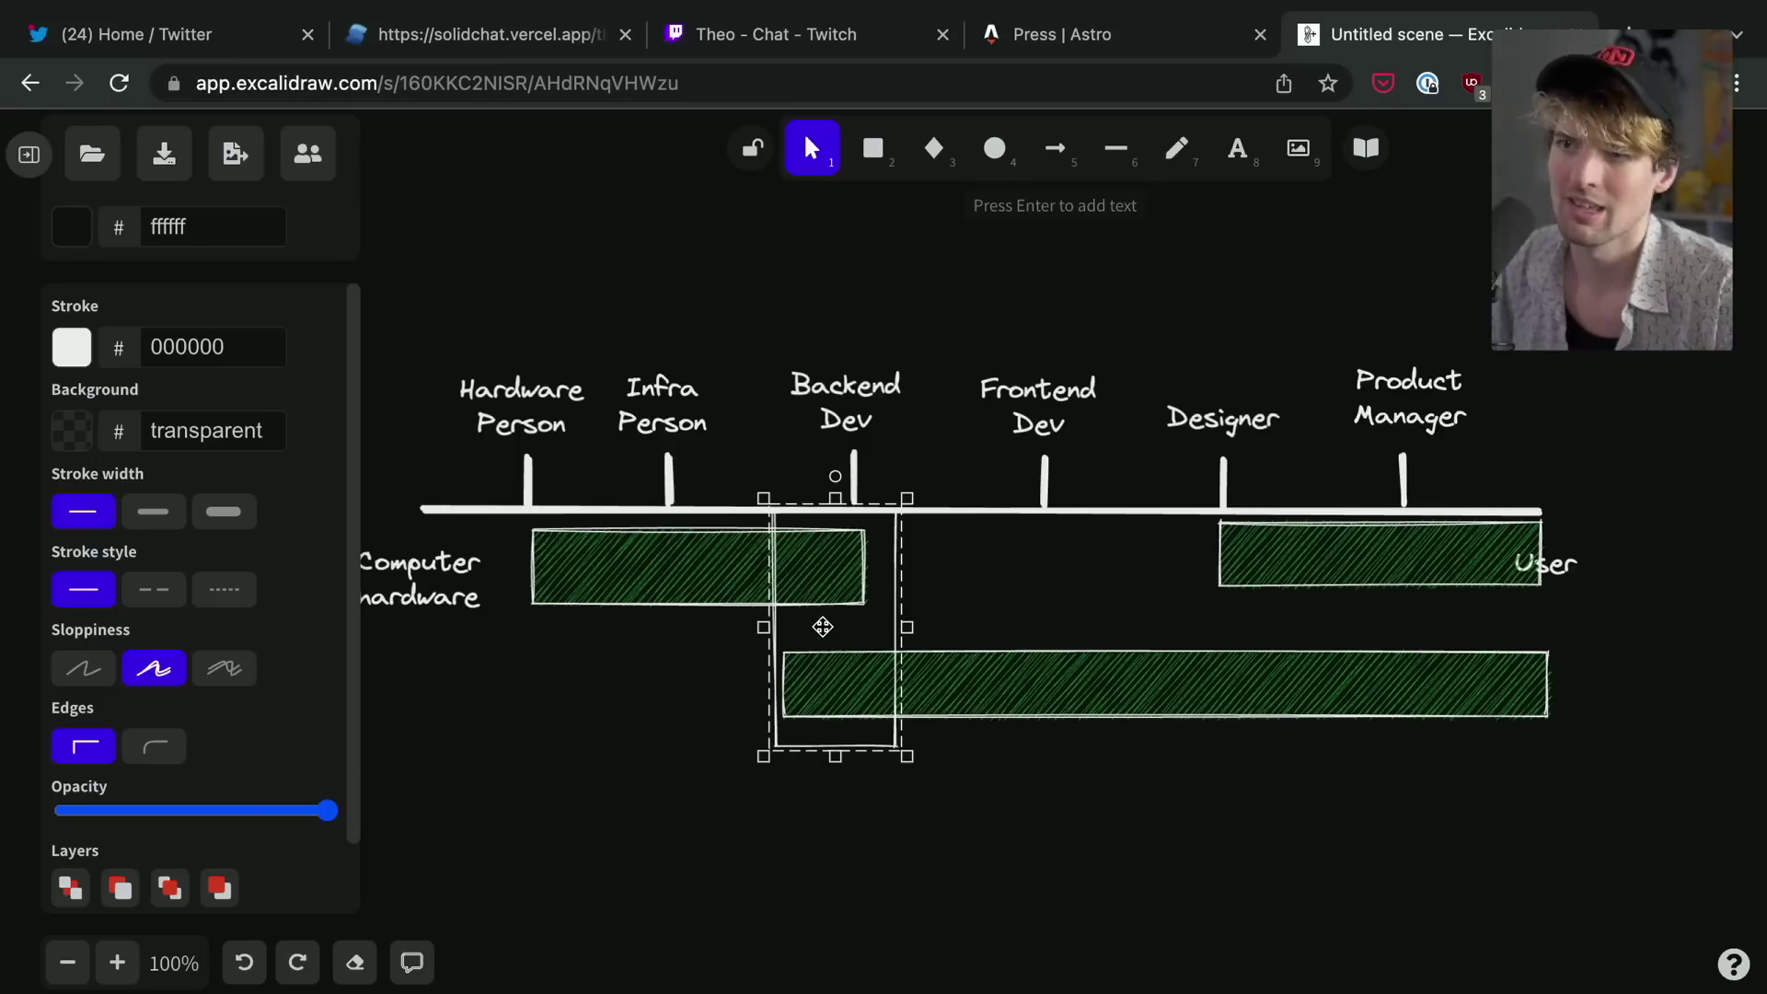
pyautogui.click(1006, 664)
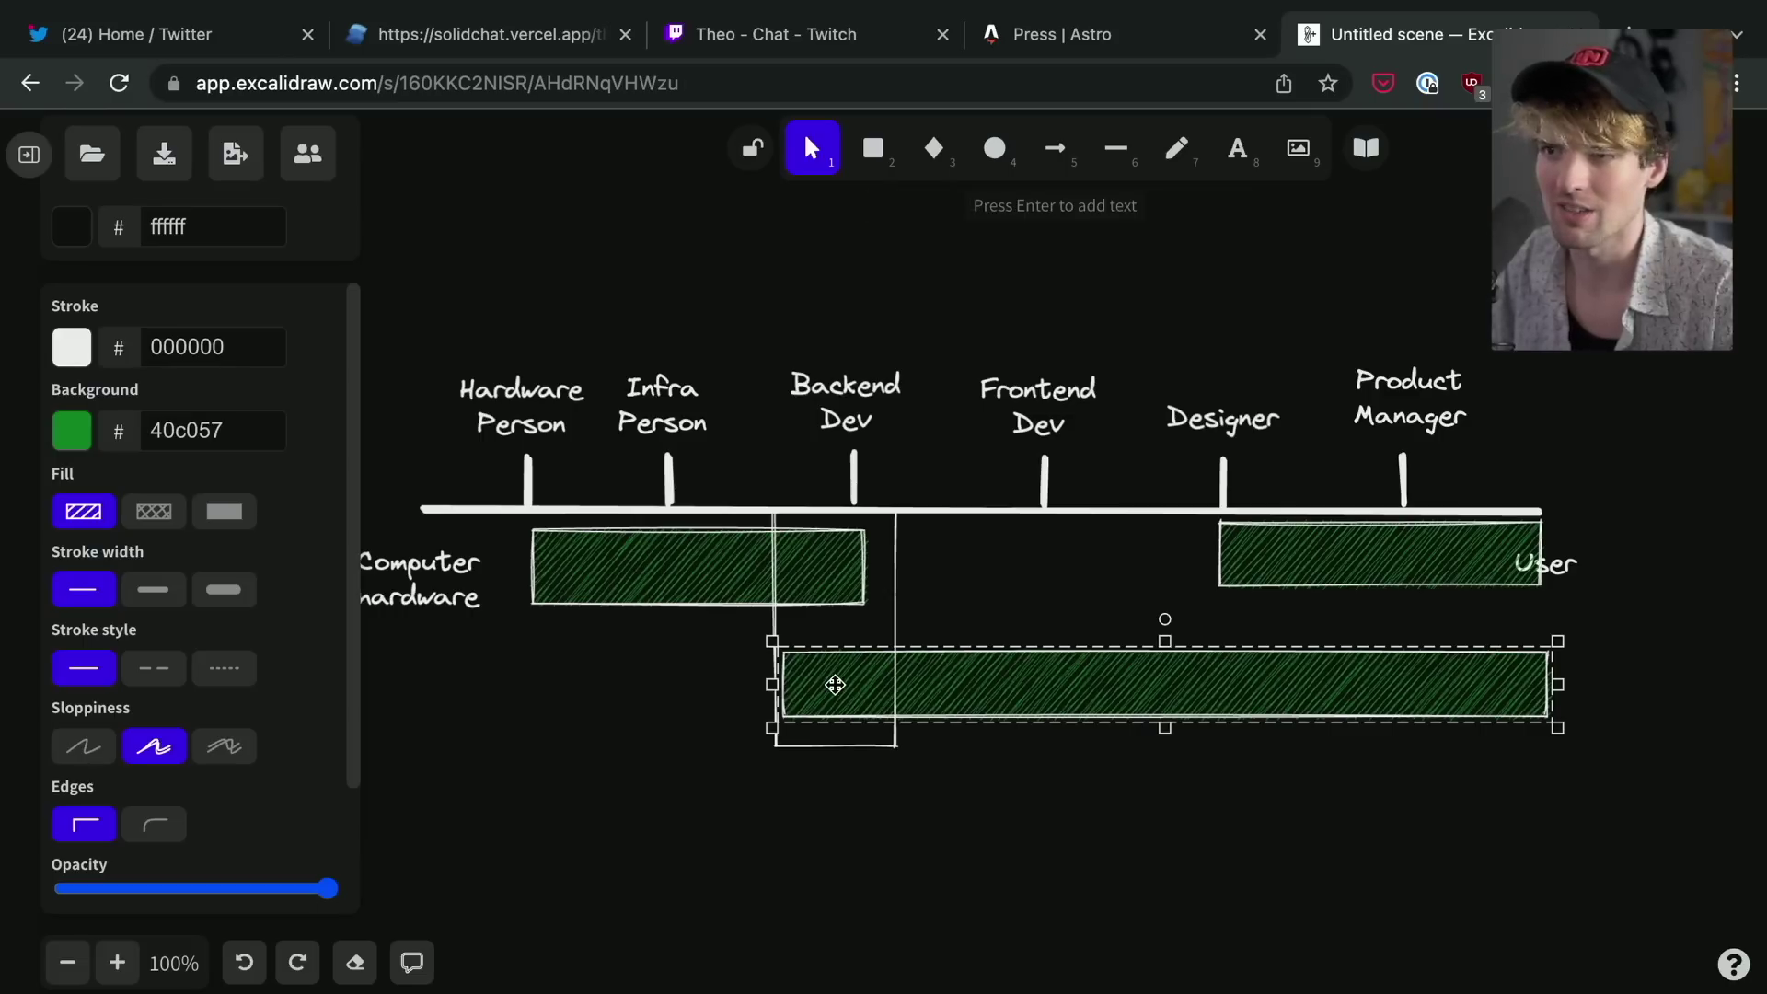
pyautogui.click(873, 150)
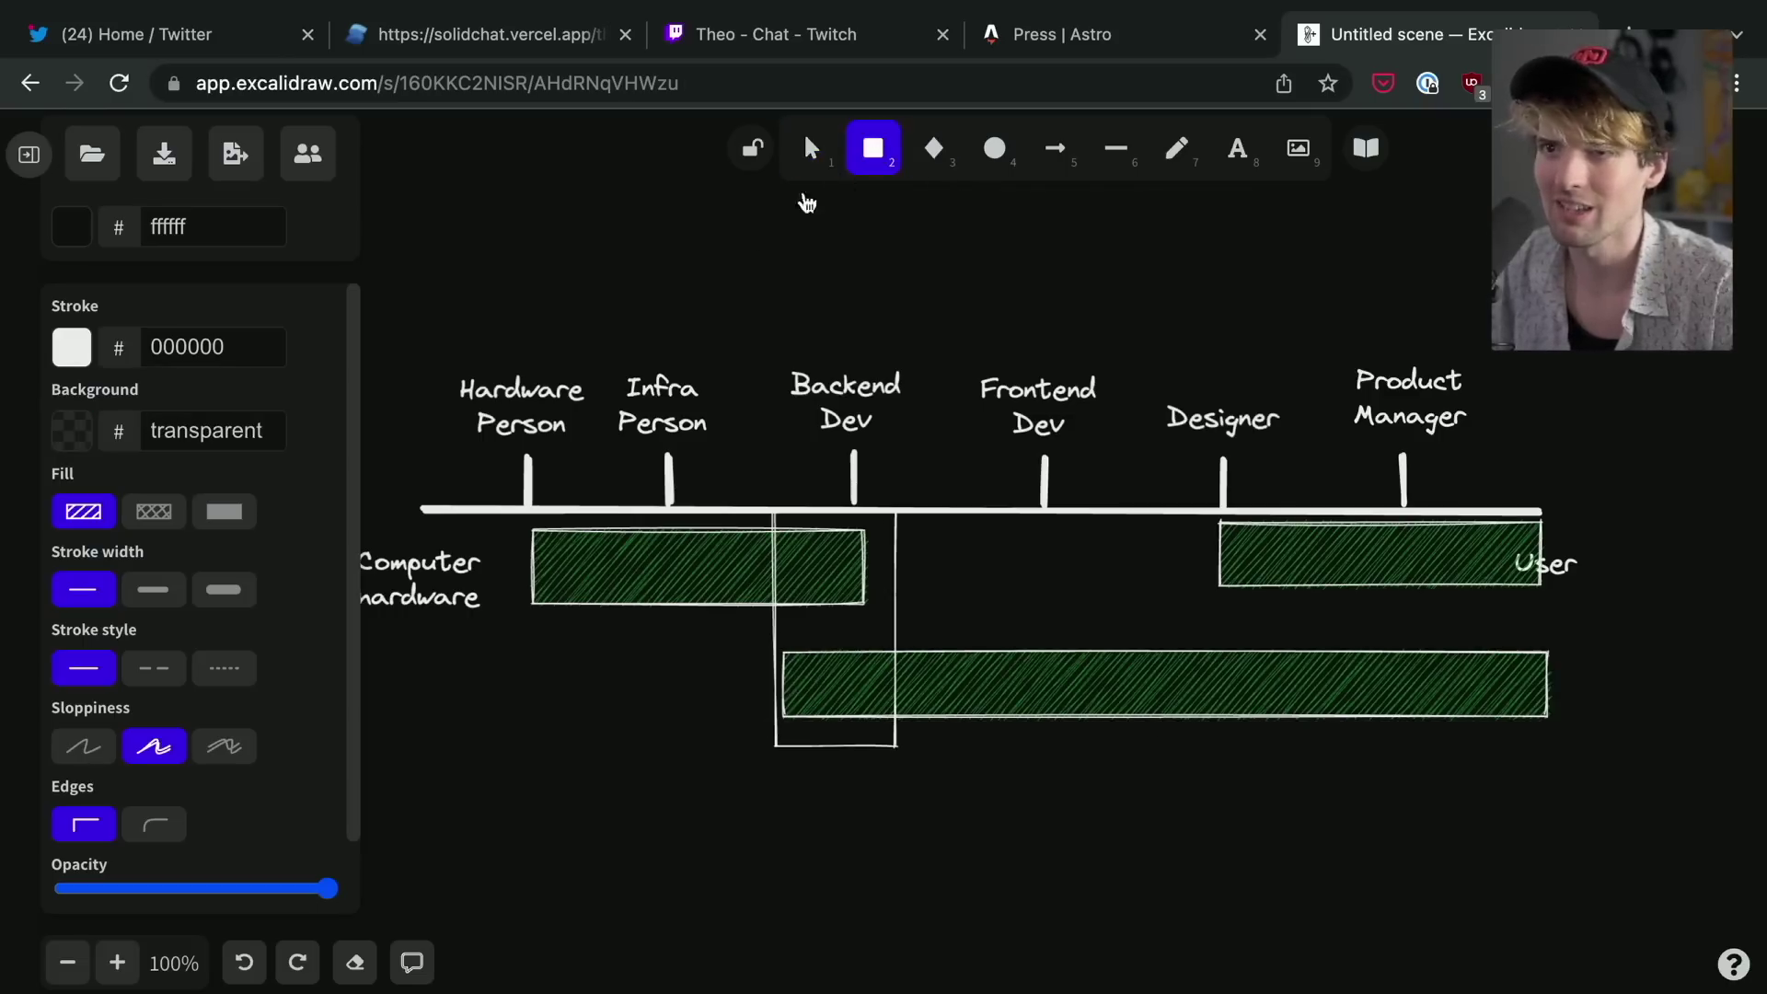
# Draw a short rectangle left of the long green bar and reduce its height.
pyautogui.moveTo(527, 634)
pyautogui.mouseDown()
pyautogui.moveTo(797, 736)
pyautogui.moveTo(782, 715)
pyautogui.mouseUp()
pyautogui.moveTo(655, 623); pyautogui.dragTo(656, 644)
pyautogui.click(548, 801)
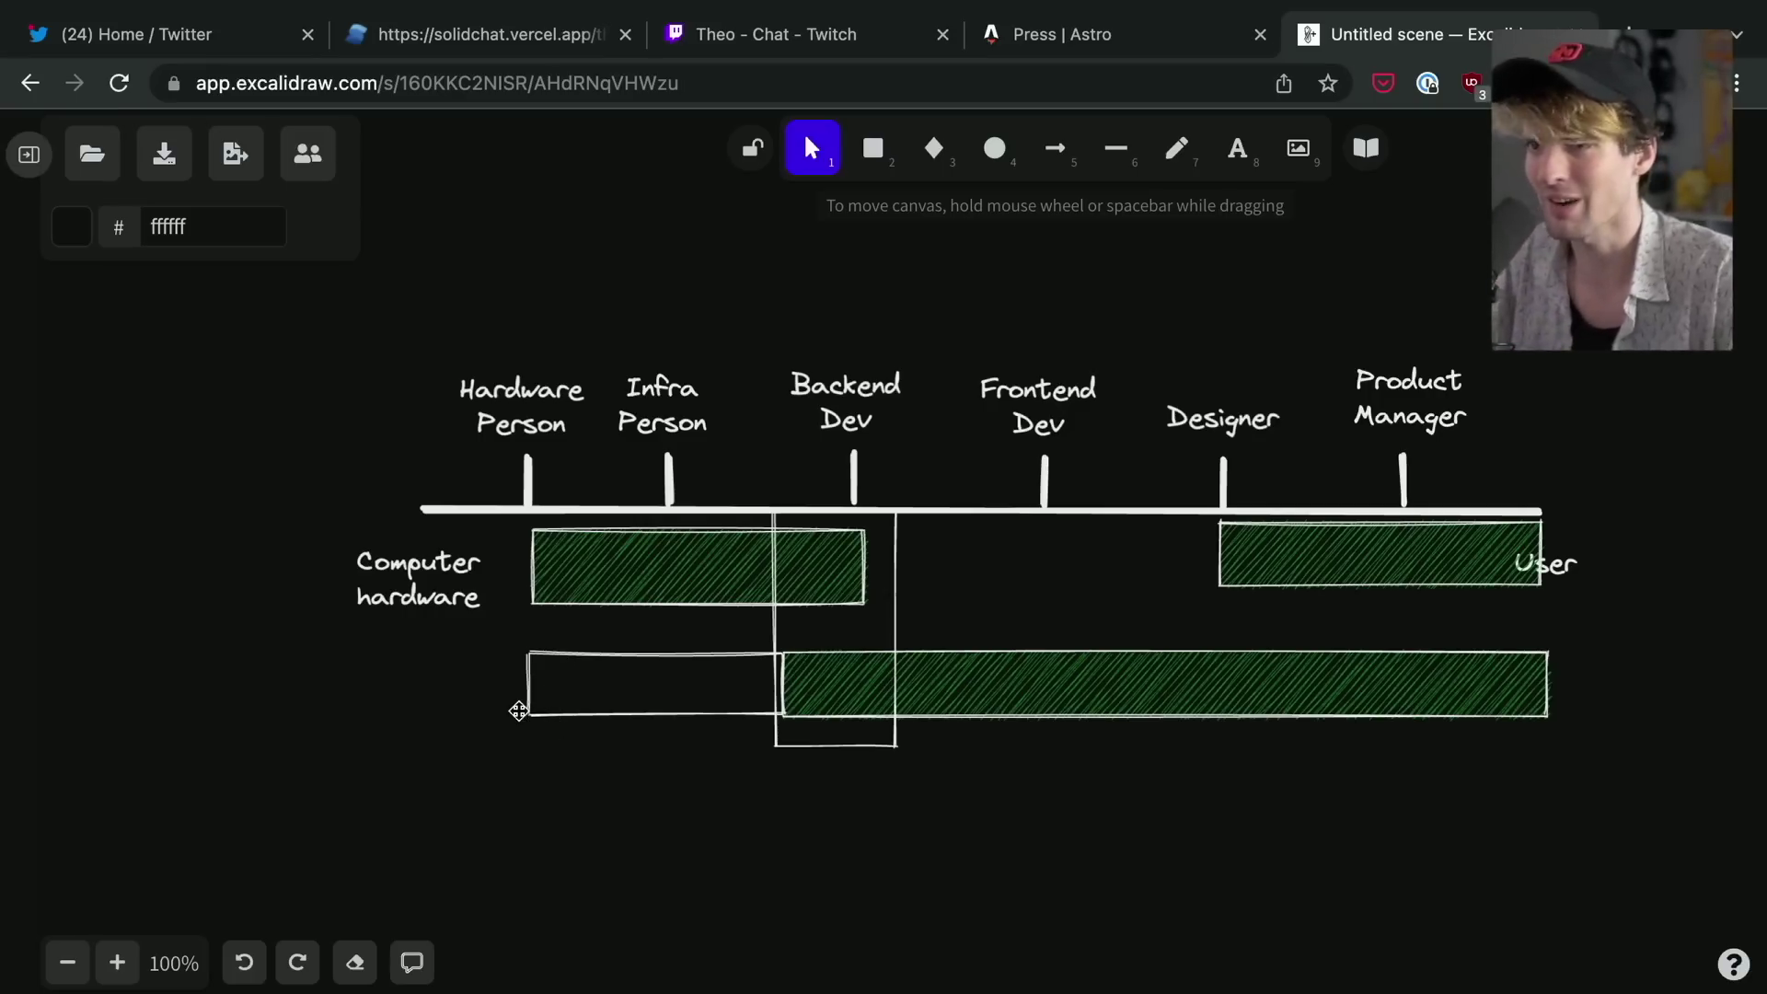
# Give the short rectangle a red (fa5252) hatched background and reselect it.
pyautogui.click(594, 709)
pyautogui.click(72, 430)
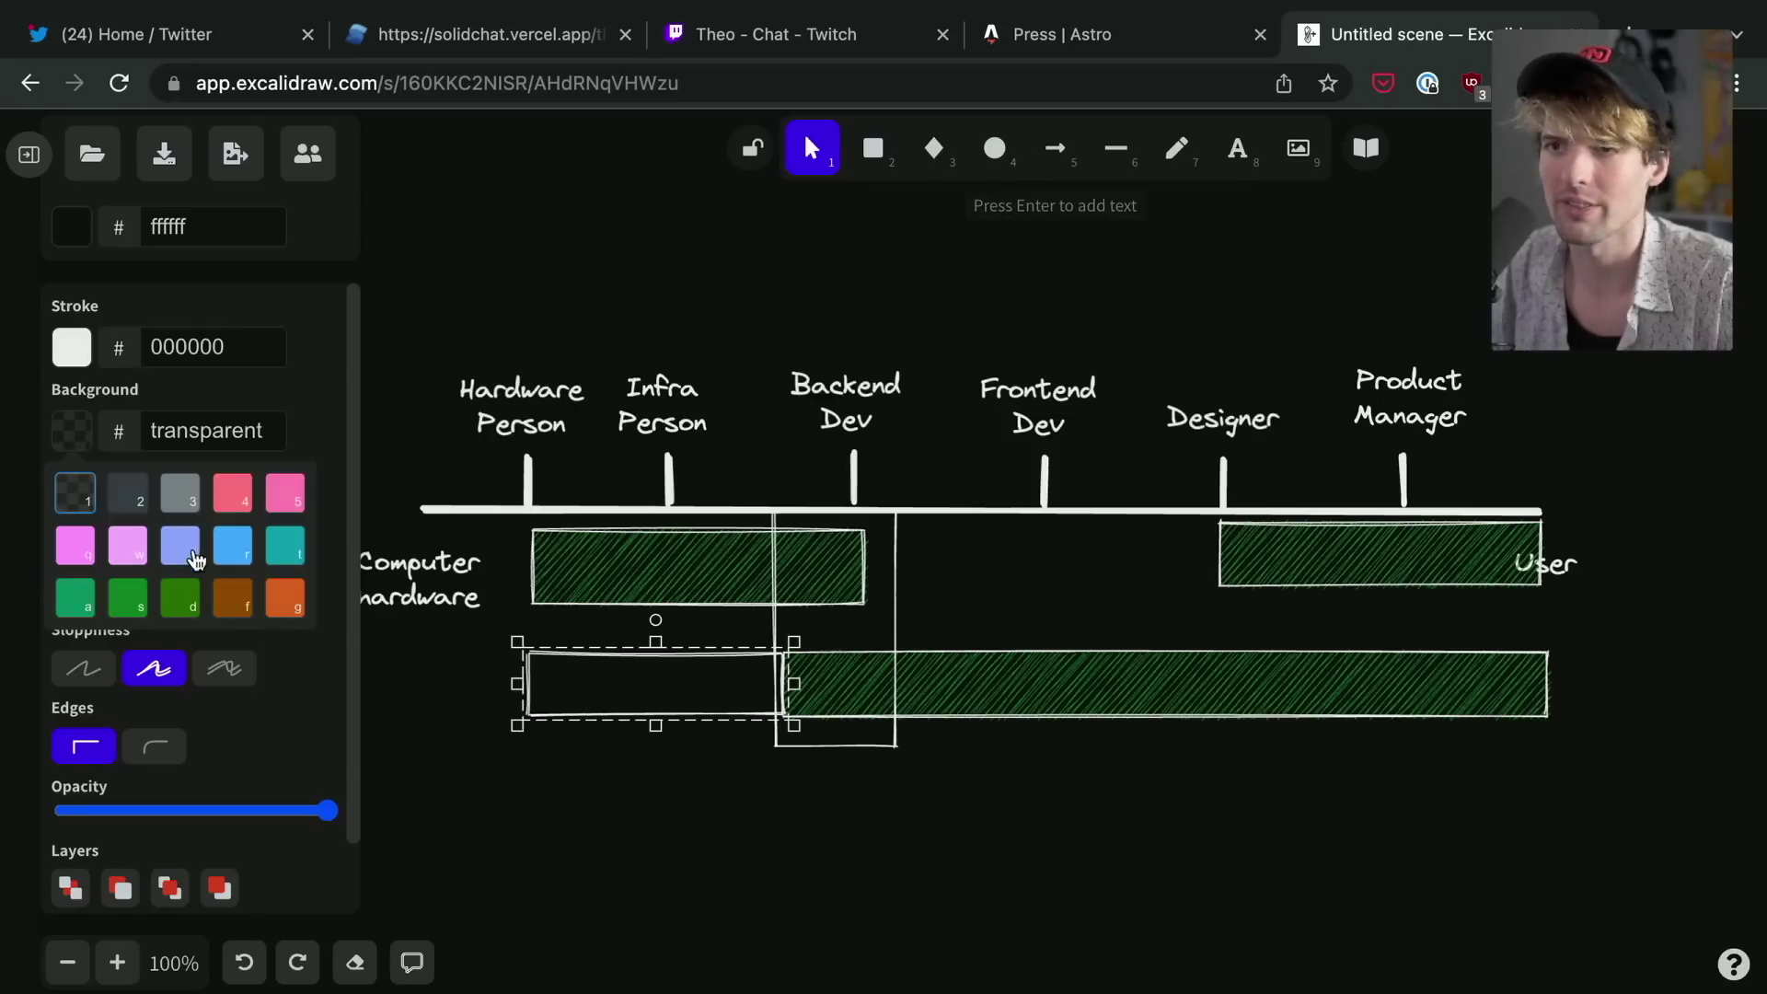
pyautogui.click(233, 493)
pyautogui.click(484, 934)
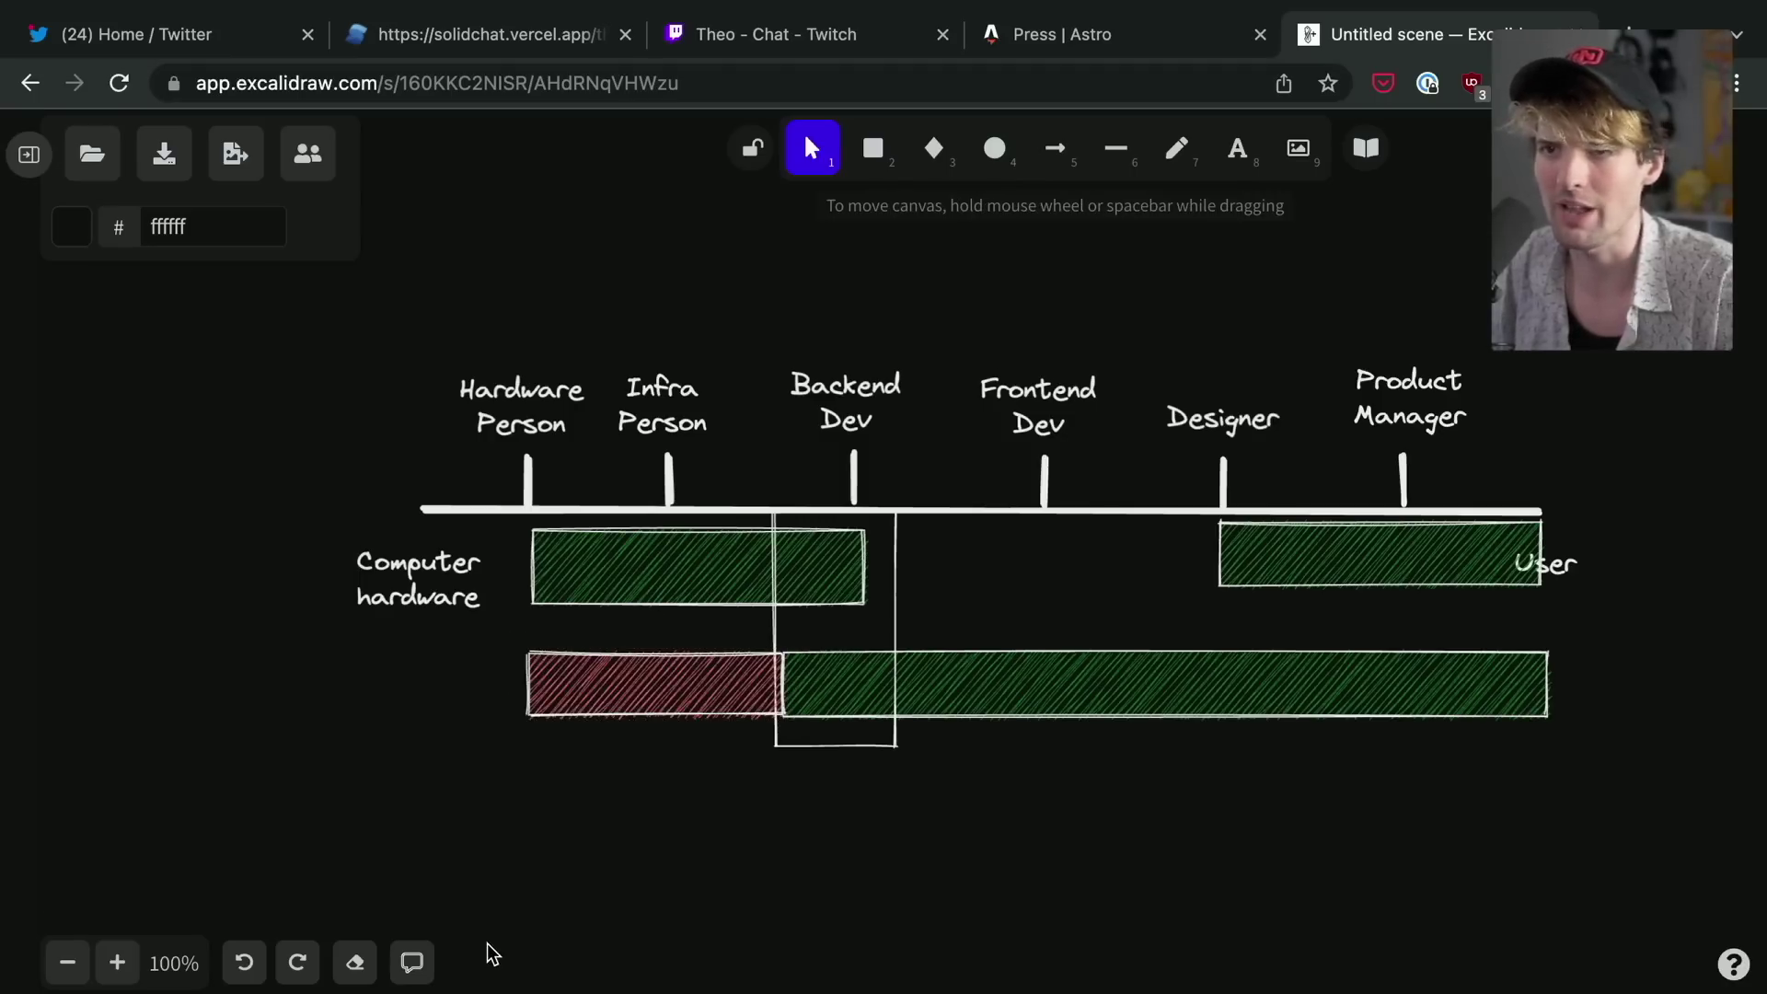
pyautogui.click(638, 681)
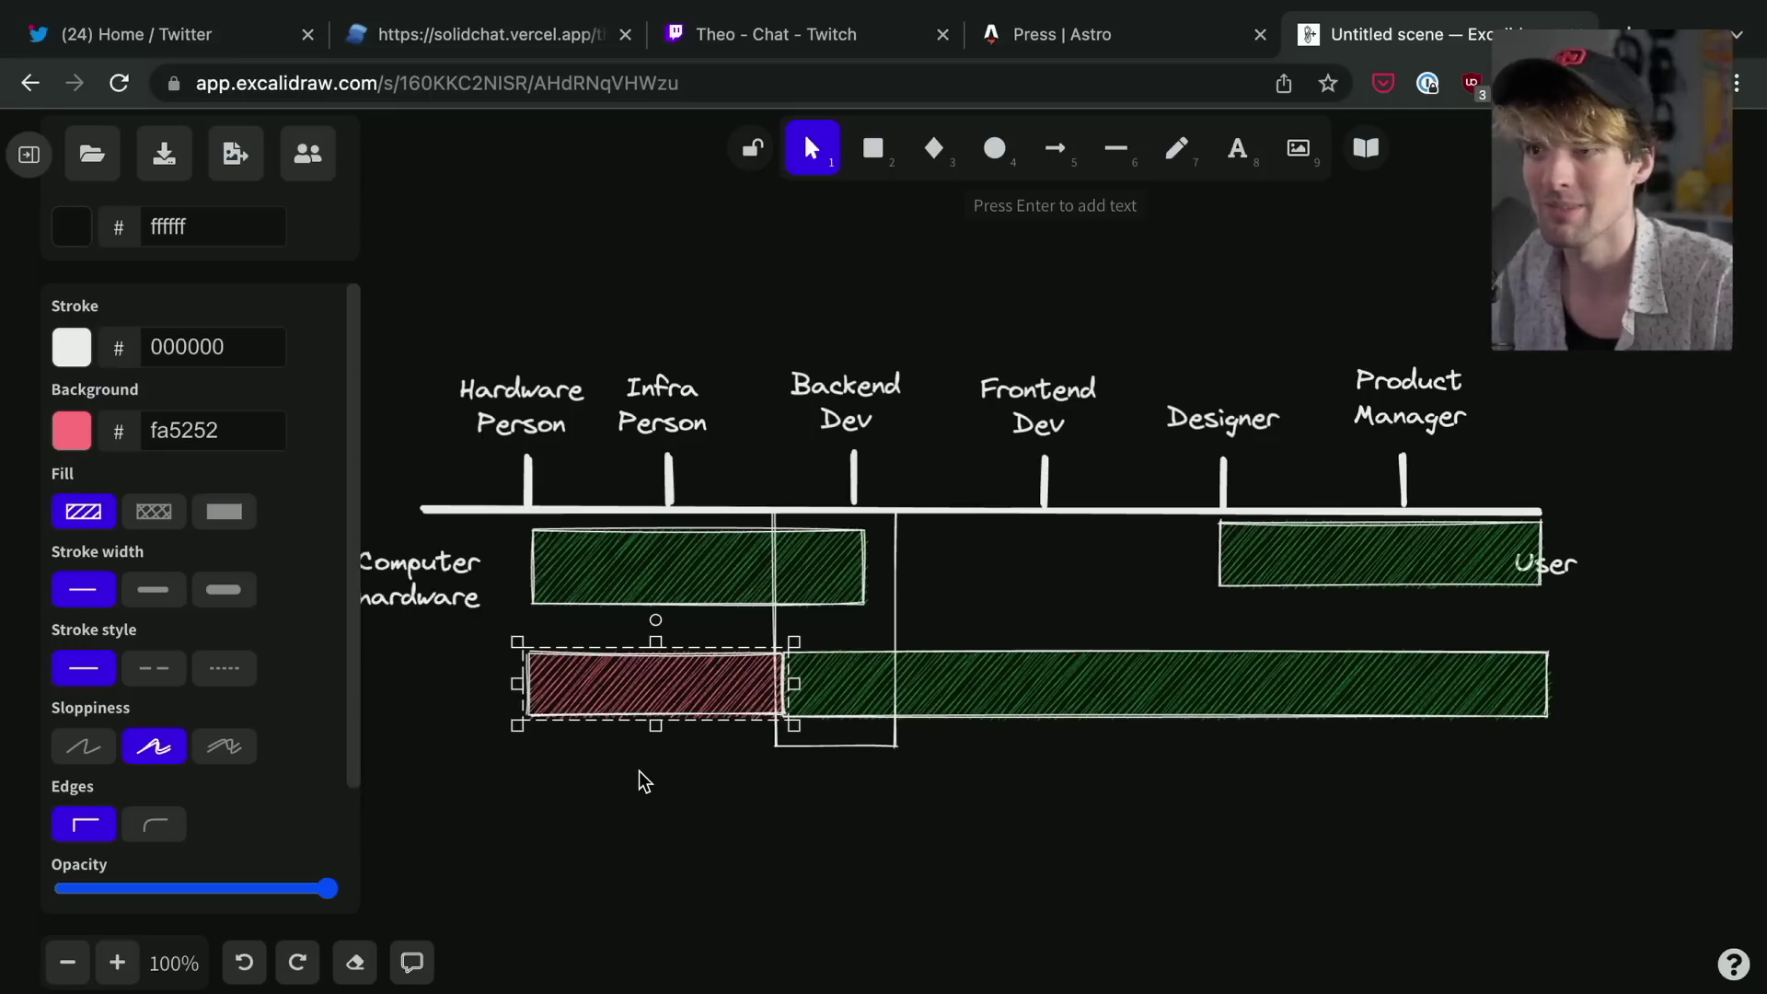
# Delete the red hatched bar and draw a vertical cutoff line down from the axis.
pyautogui.press('Delete')
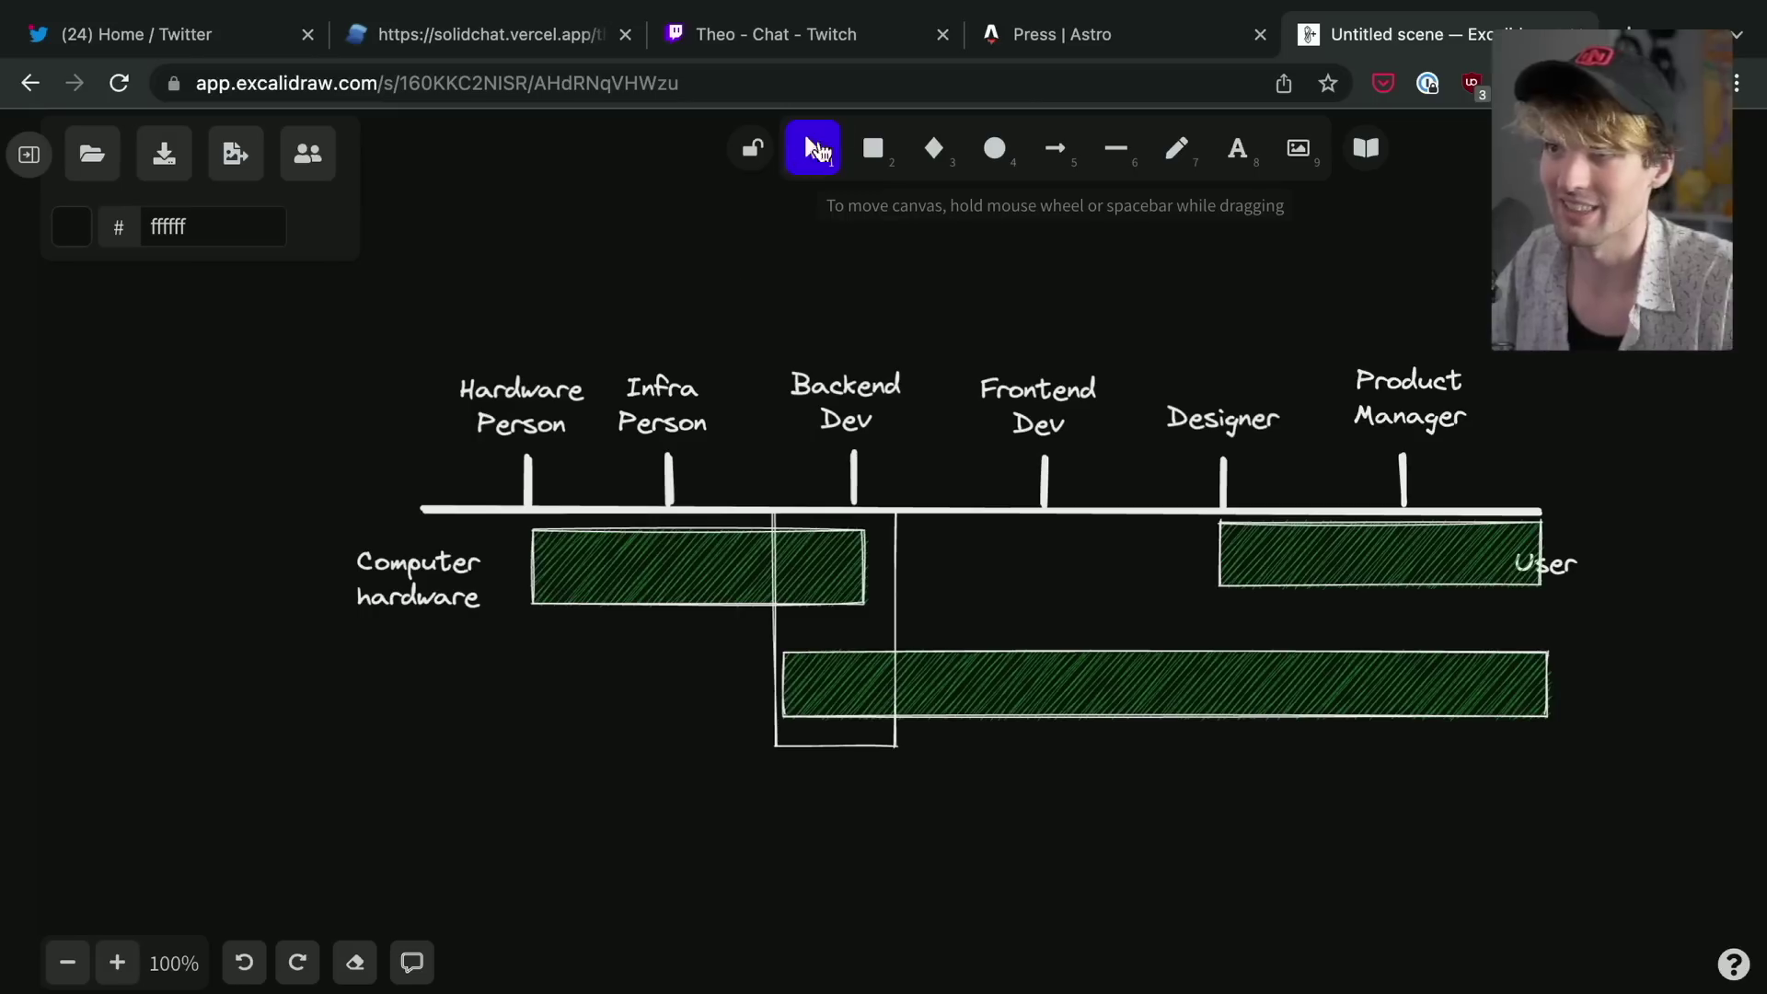
pyautogui.click(1130, 152)
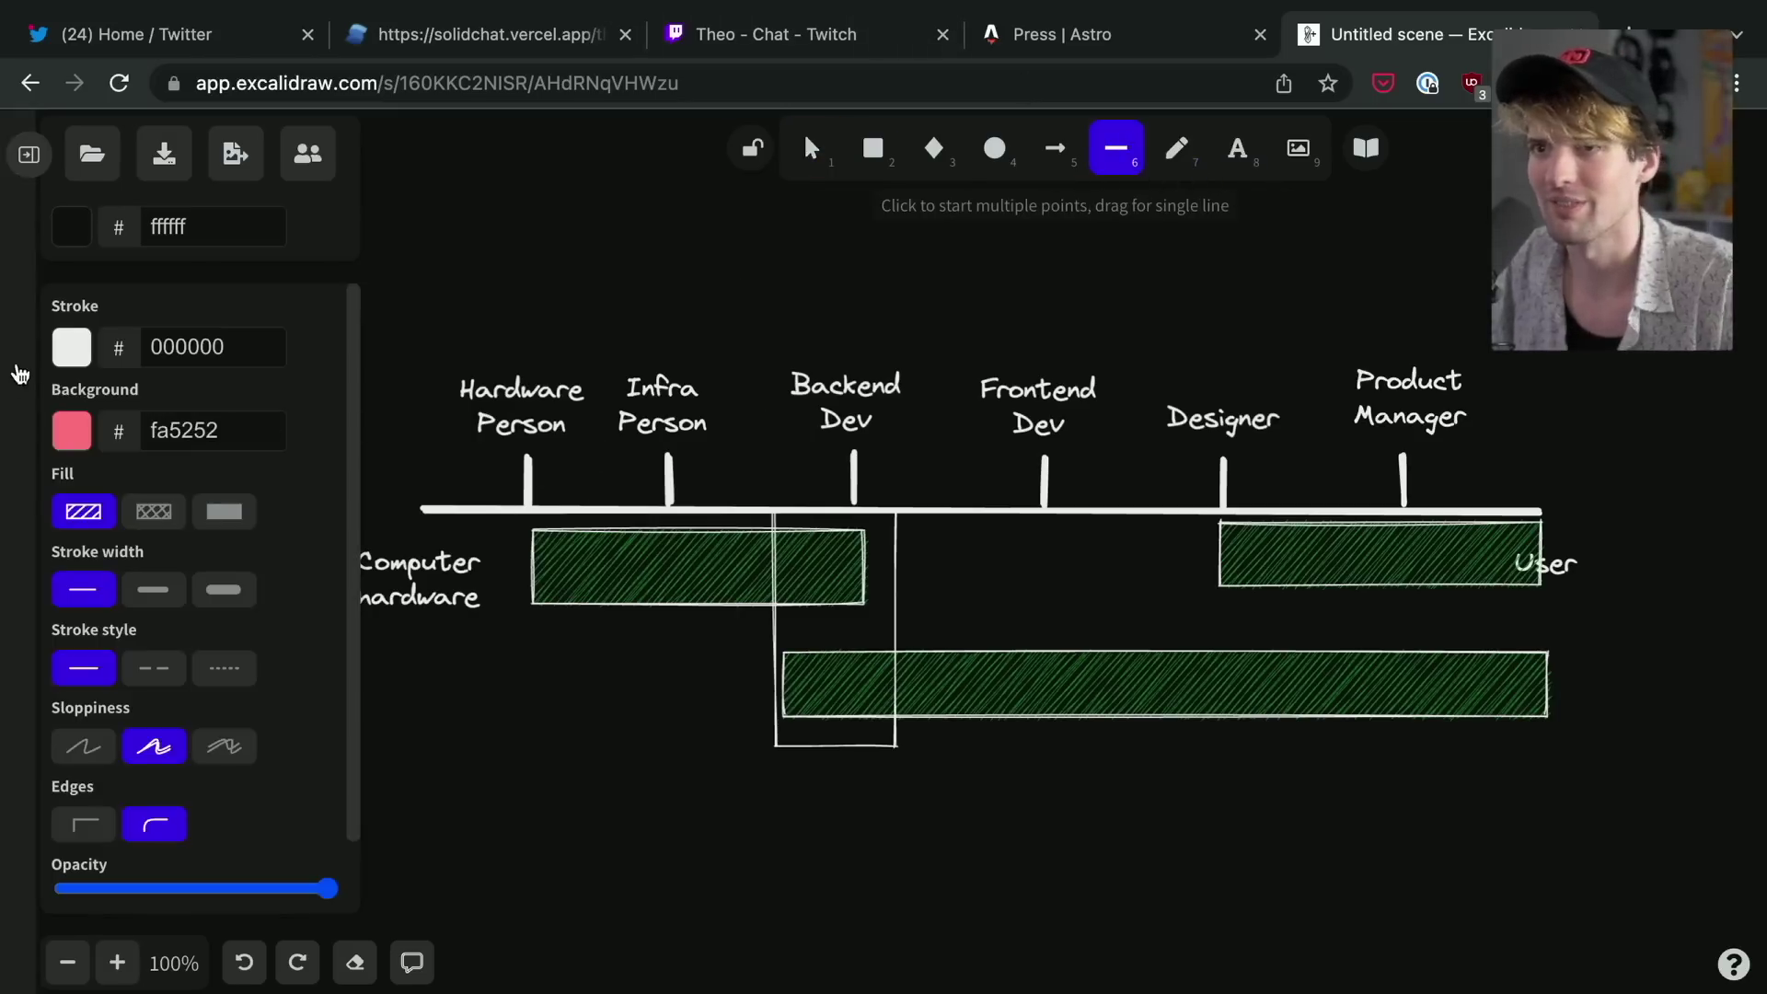
pyautogui.moveTo(769, 480); pyautogui.dragTo(771, 964)
pyautogui.scroll(-2, 771, 971)
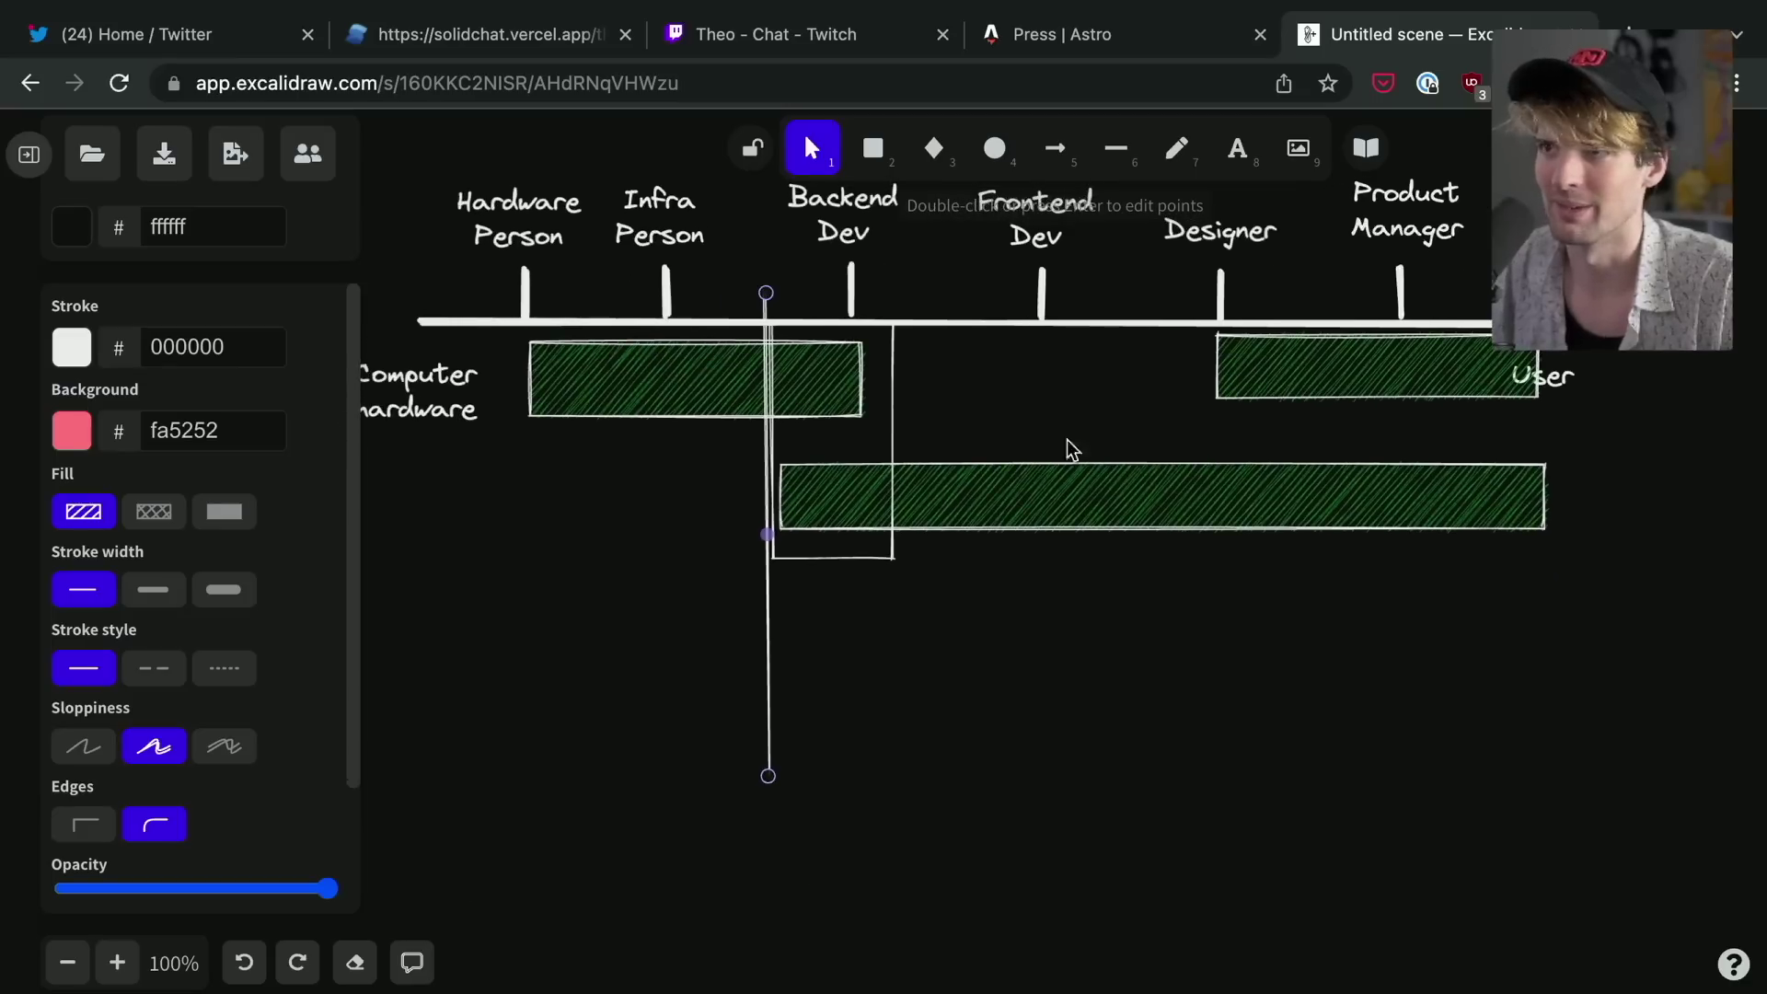
# Add a 'Lambda' text label centred under the vertical line.
pyautogui.click(1238, 149)
pyautogui.click(736, 804)
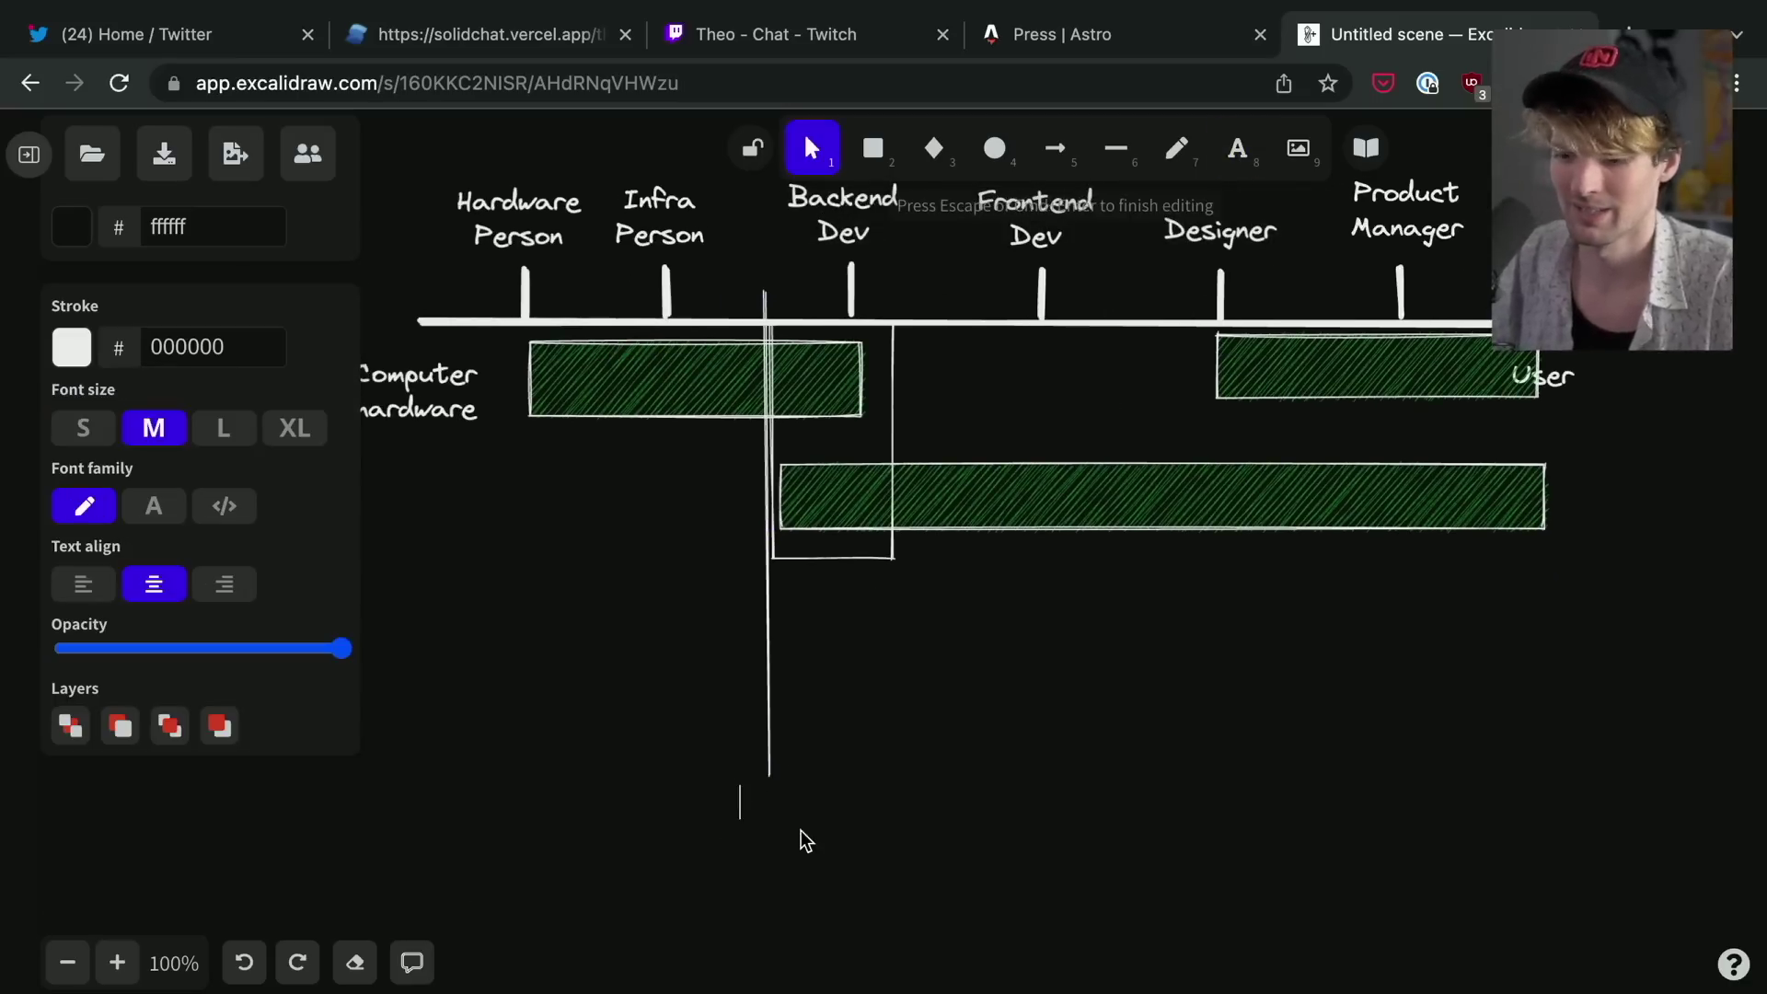
pyautogui.write('Lambda')
pyautogui.click(849, 824)
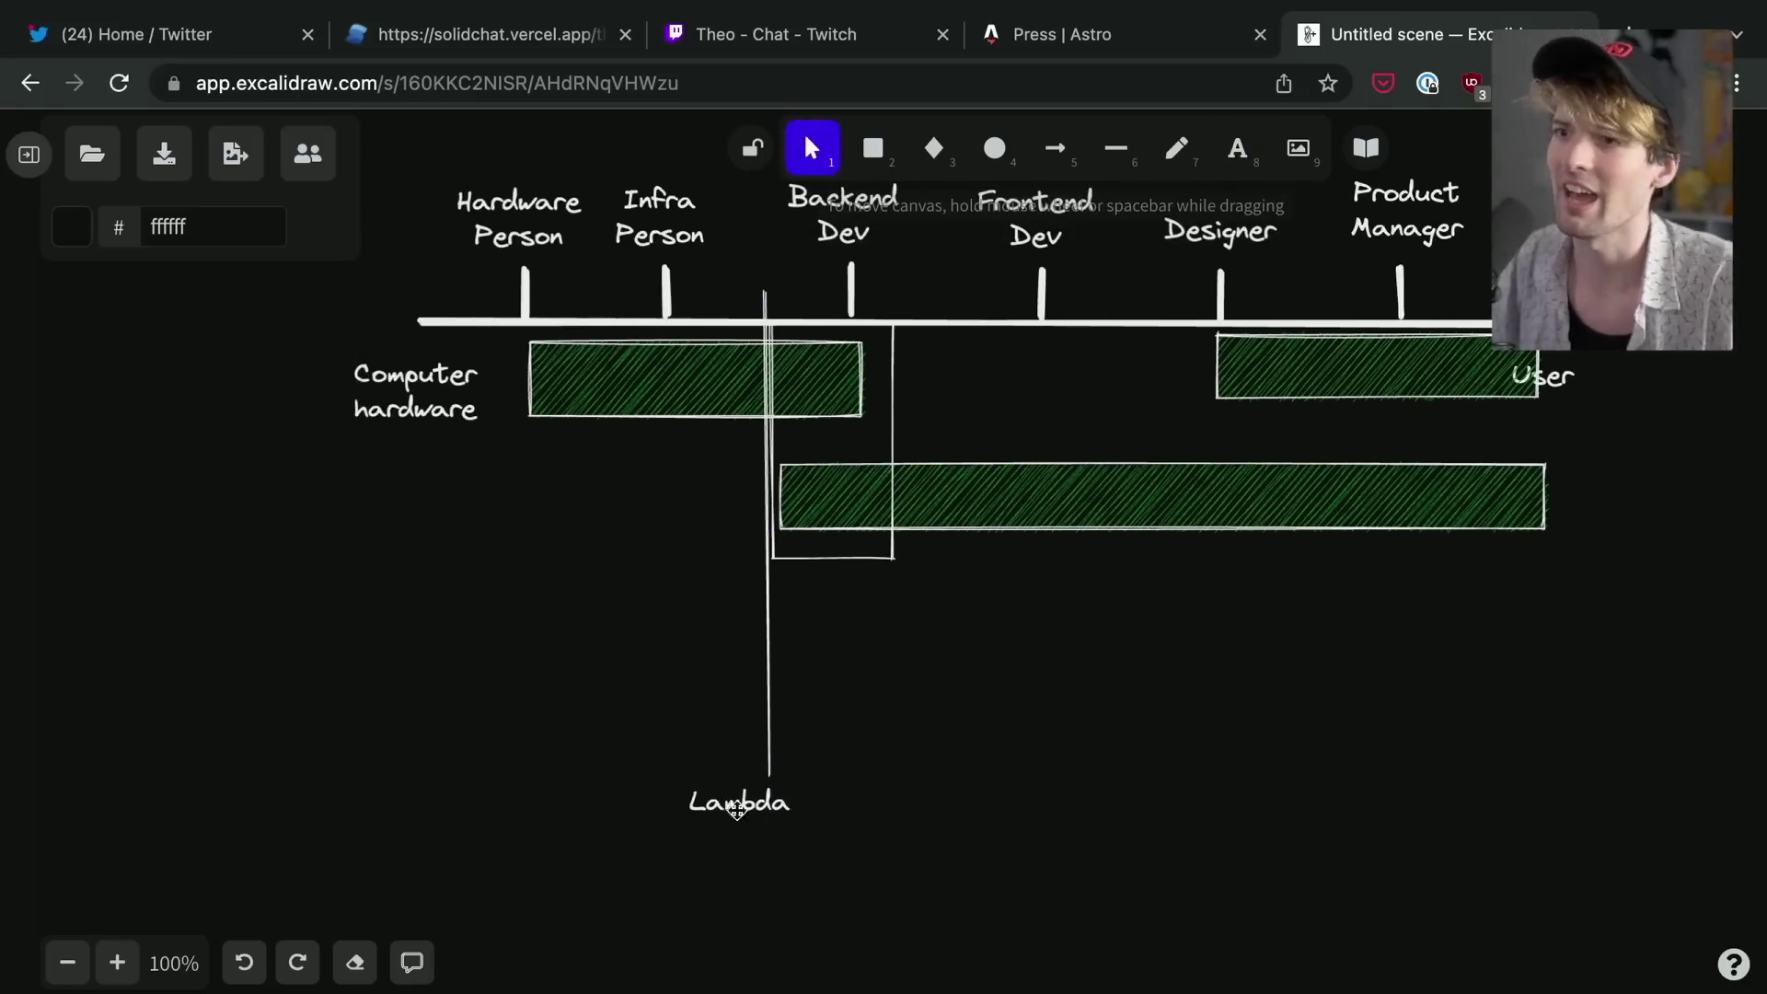
pyautogui.moveTo(716, 802); pyautogui.dragTo(742, 805)
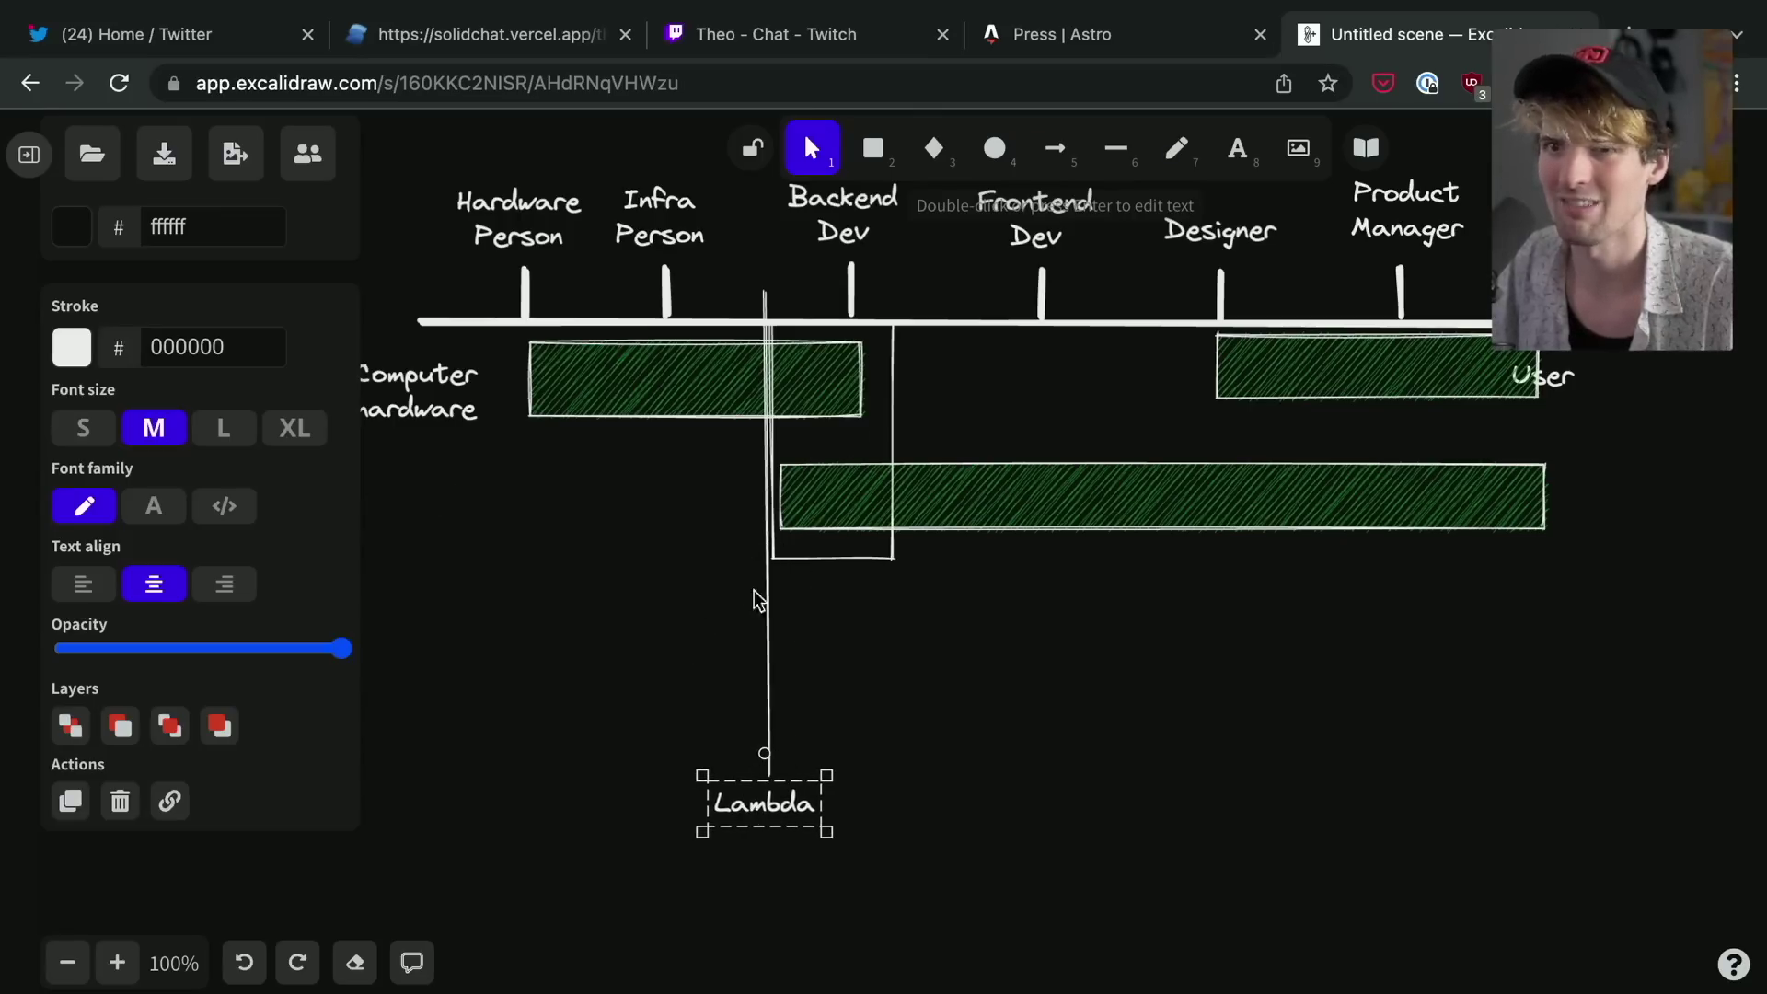
# Rename the Lambda label to 'Serverless'.
pyautogui.click(775, 749)
pyautogui.click(760, 822)
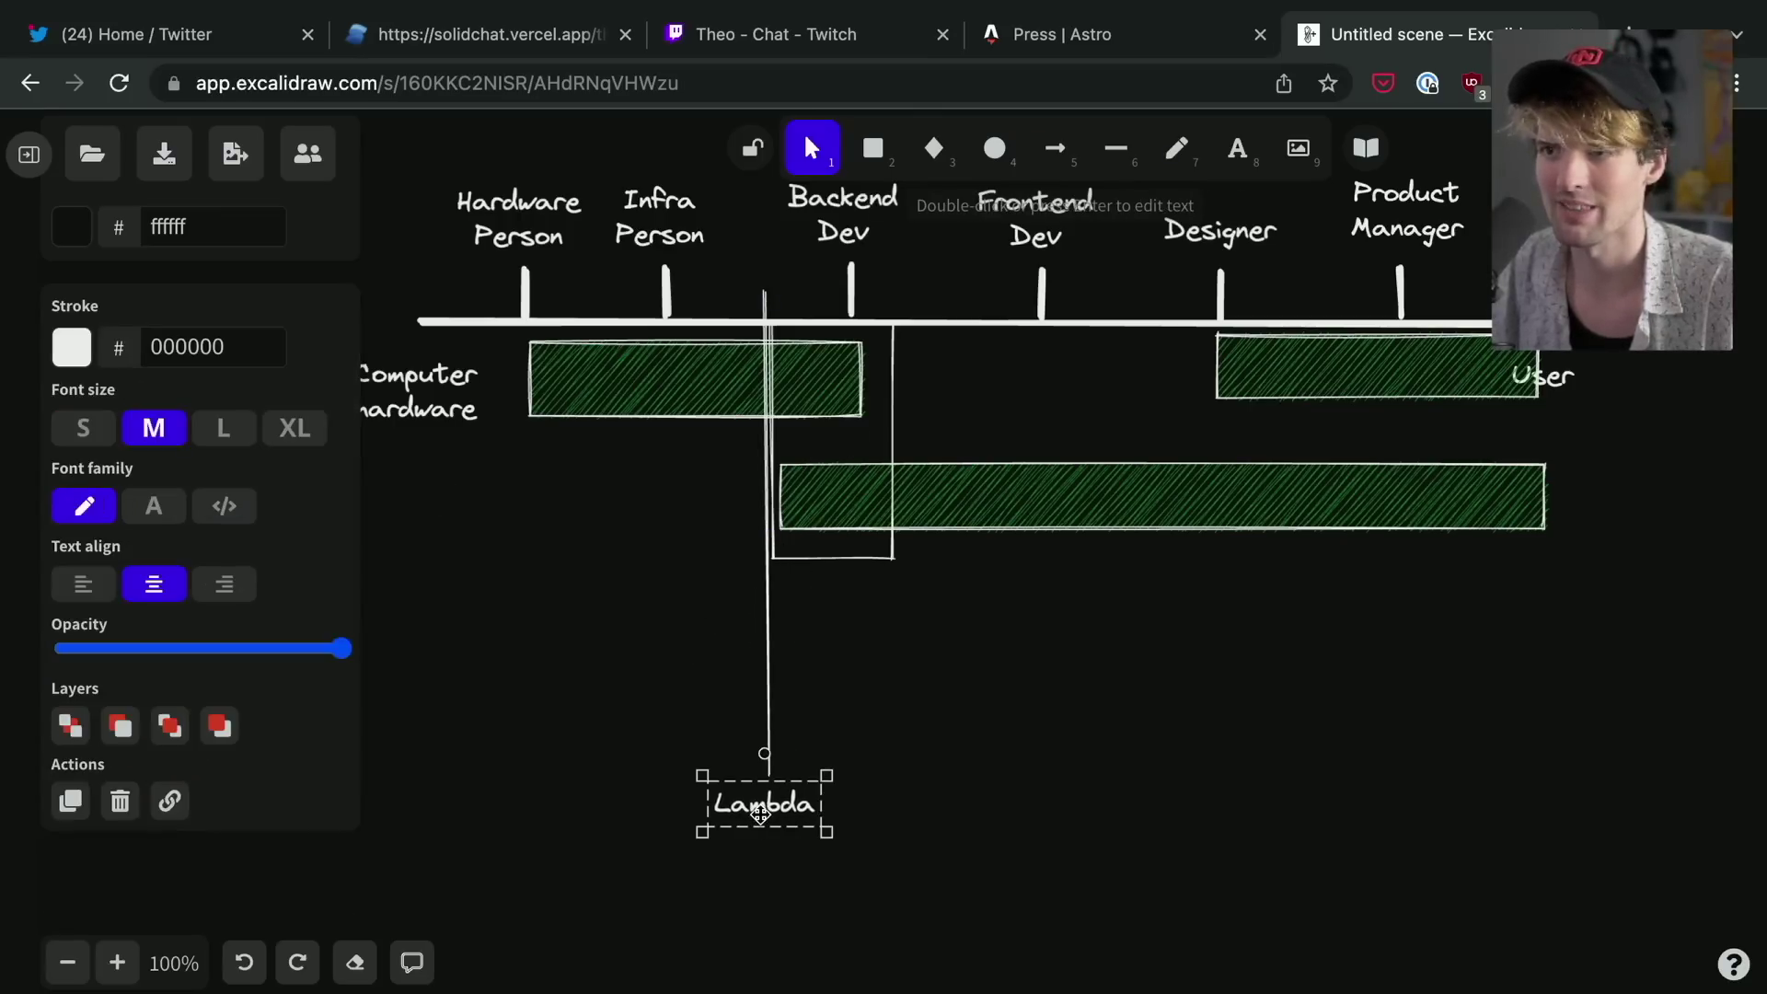
pyautogui.doubleClick(751, 812)
pyautogui.write('Serverless')
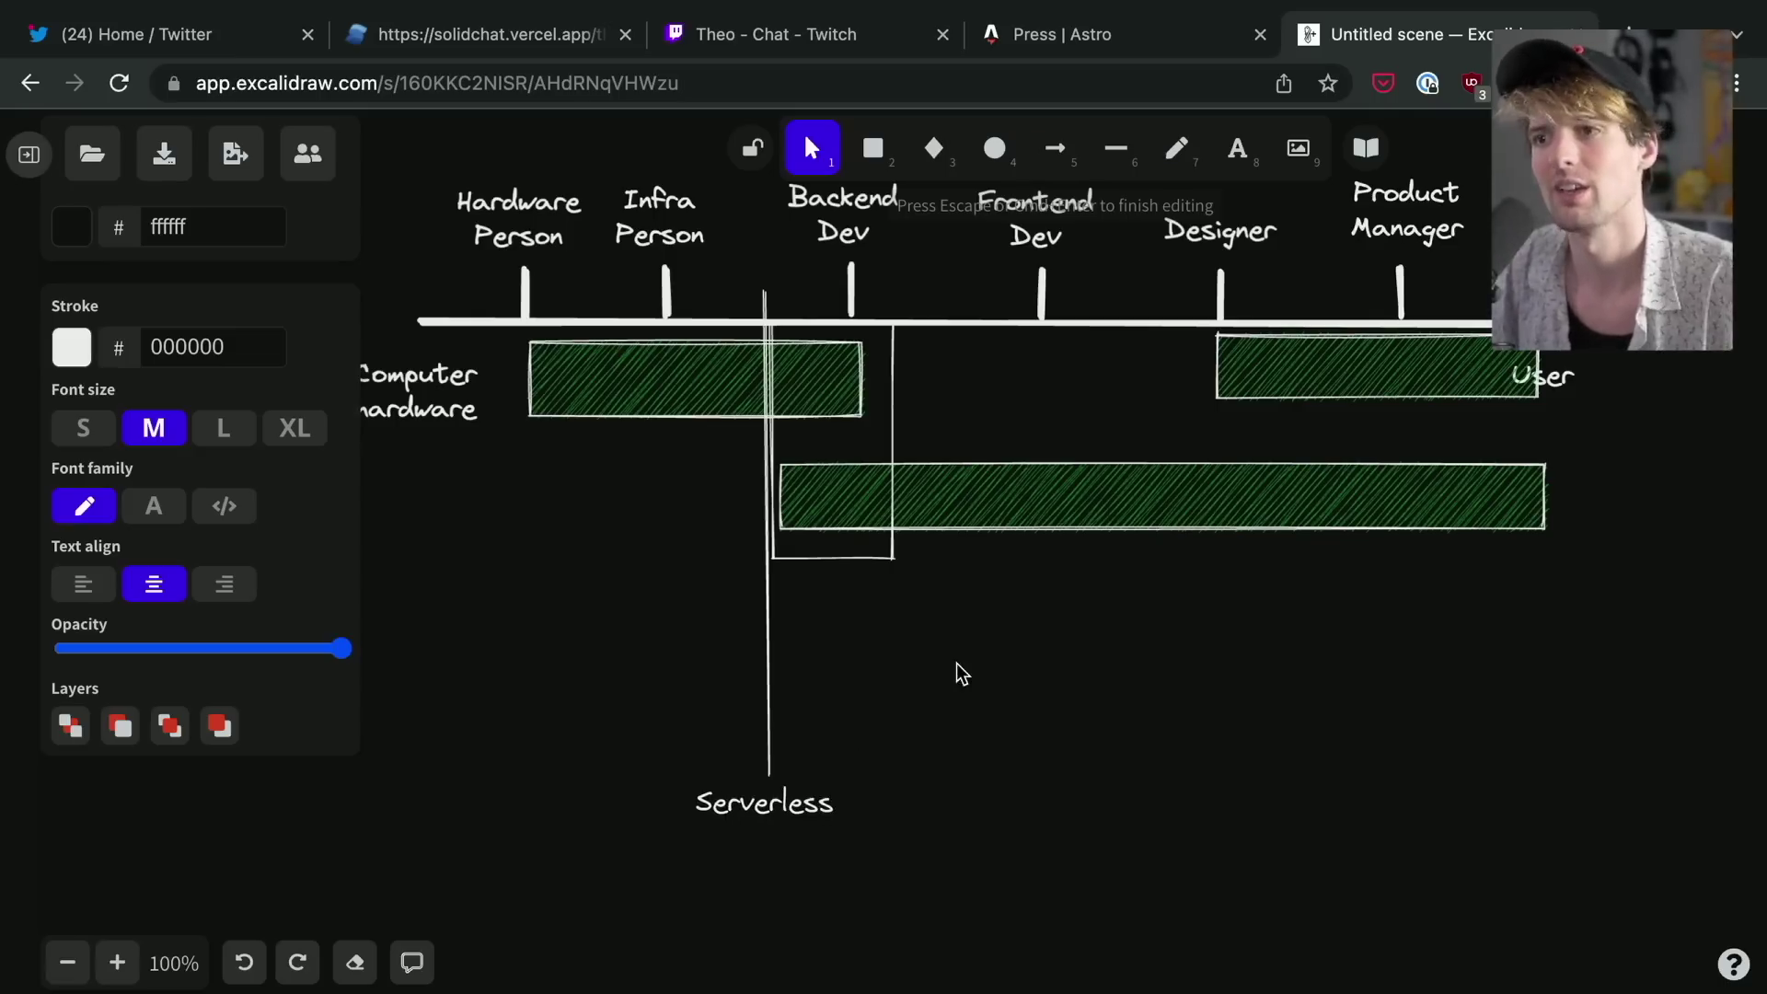
pyautogui.click(962, 674)
pyautogui.scroll(2, 771, 719)
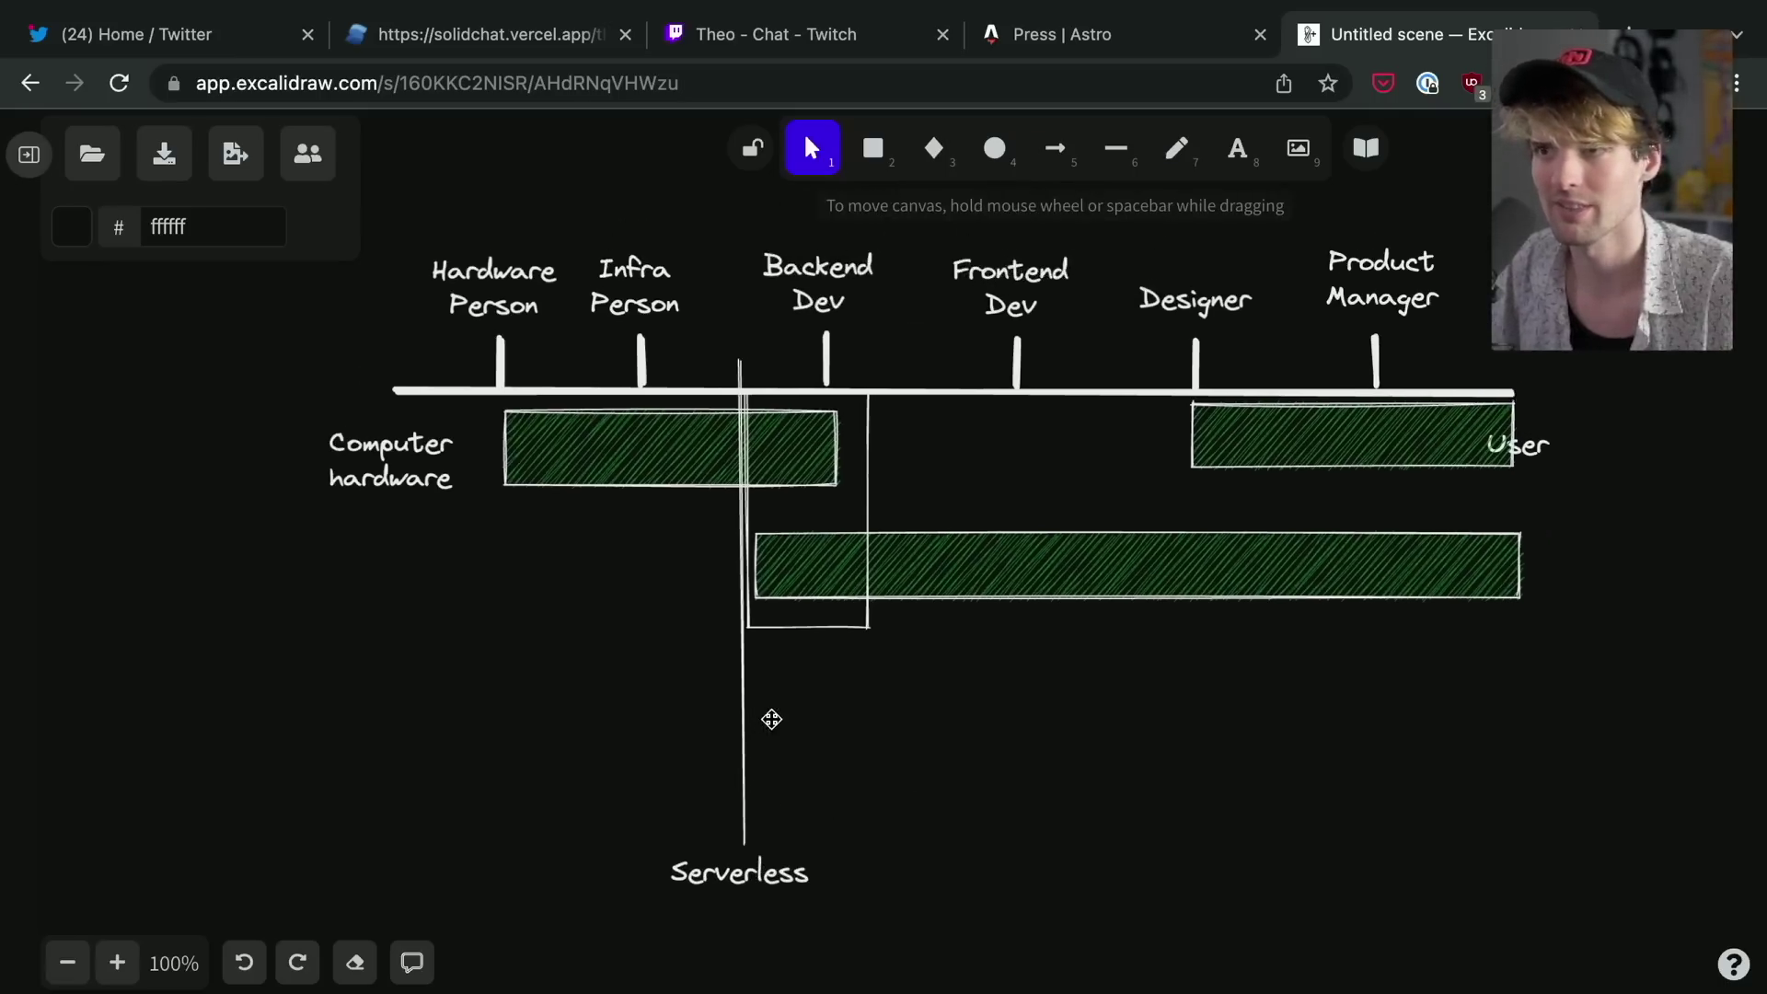
pyautogui.hscroll(1, 771, 719)
pyautogui.click(911, 566)
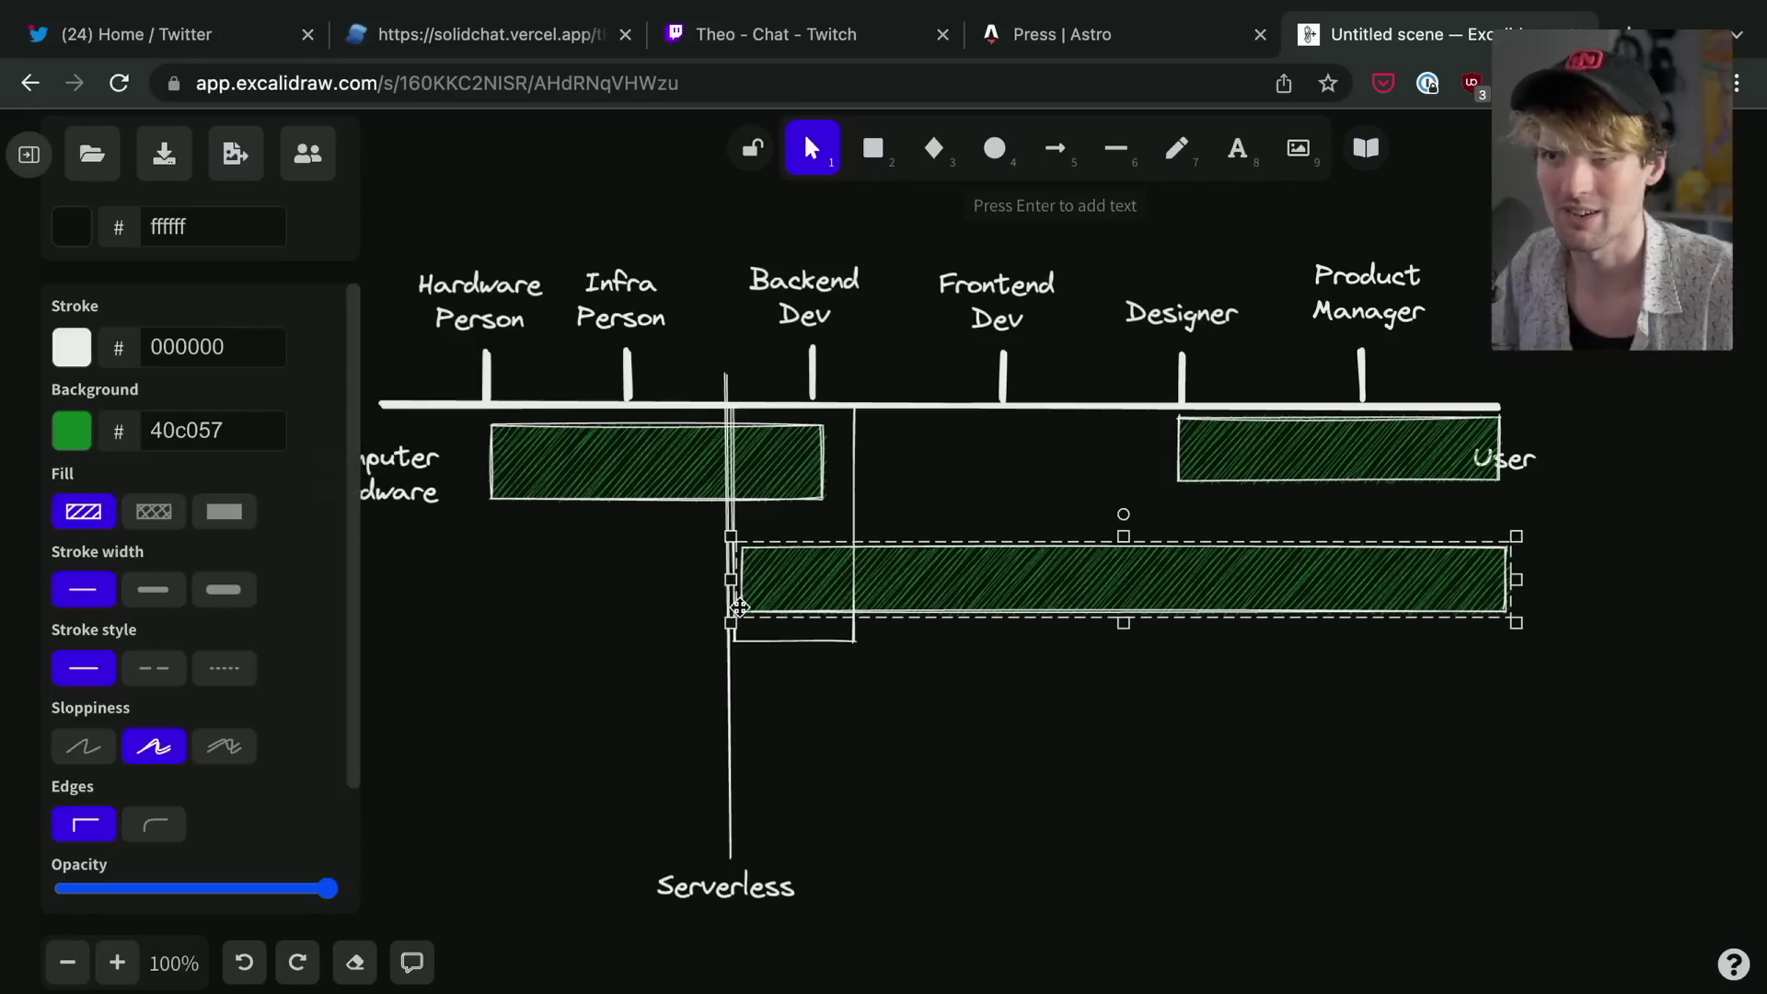
pyautogui.click(722, 787)
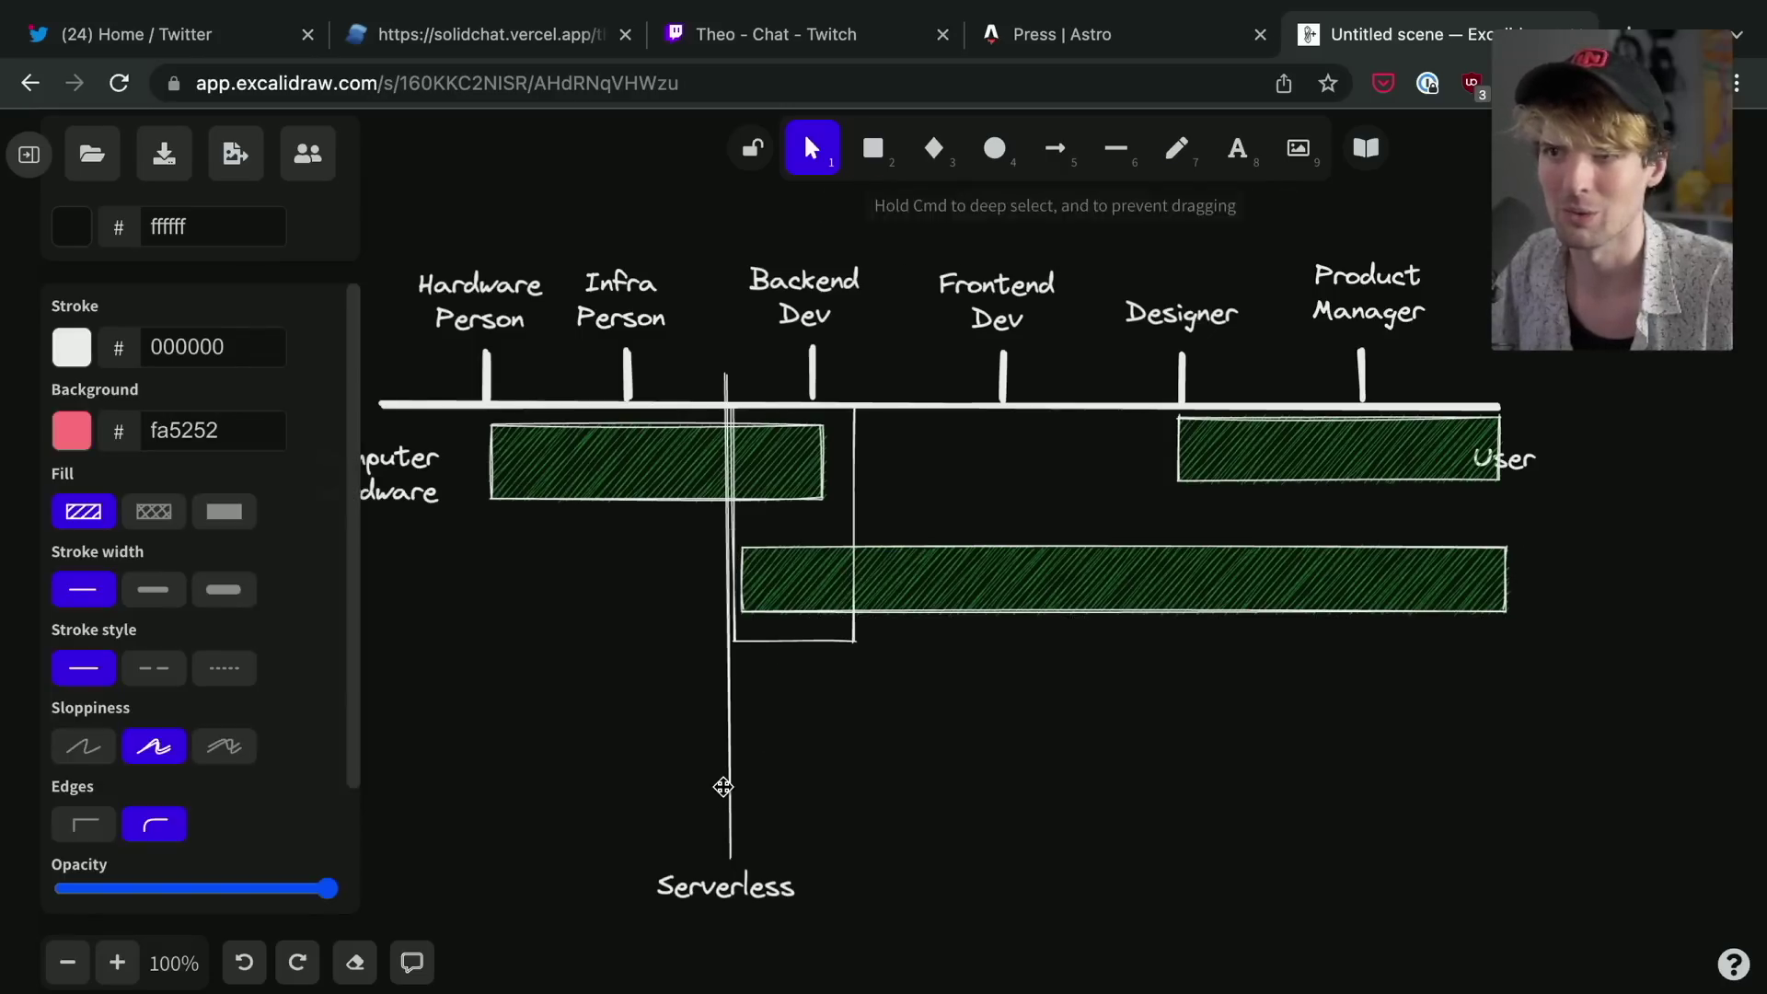
pyautogui.click(723, 787)
pyautogui.hscroll(-2, 721, 784)
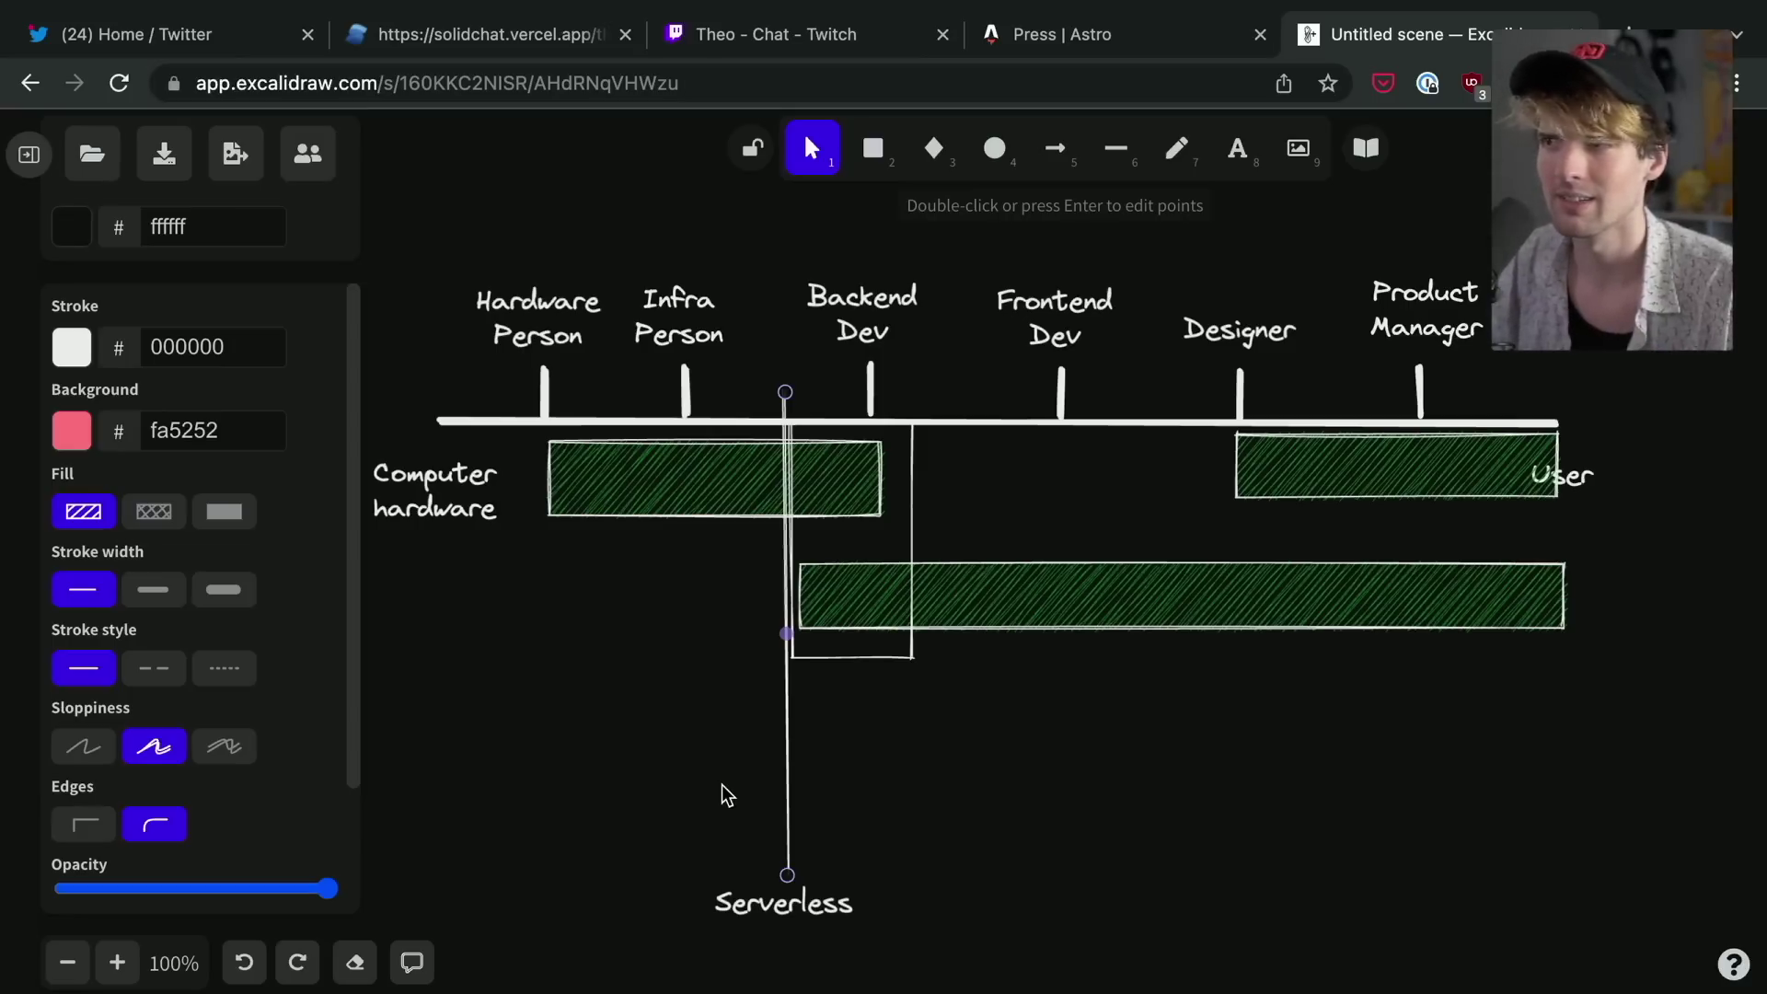
pyautogui.click(830, 901)
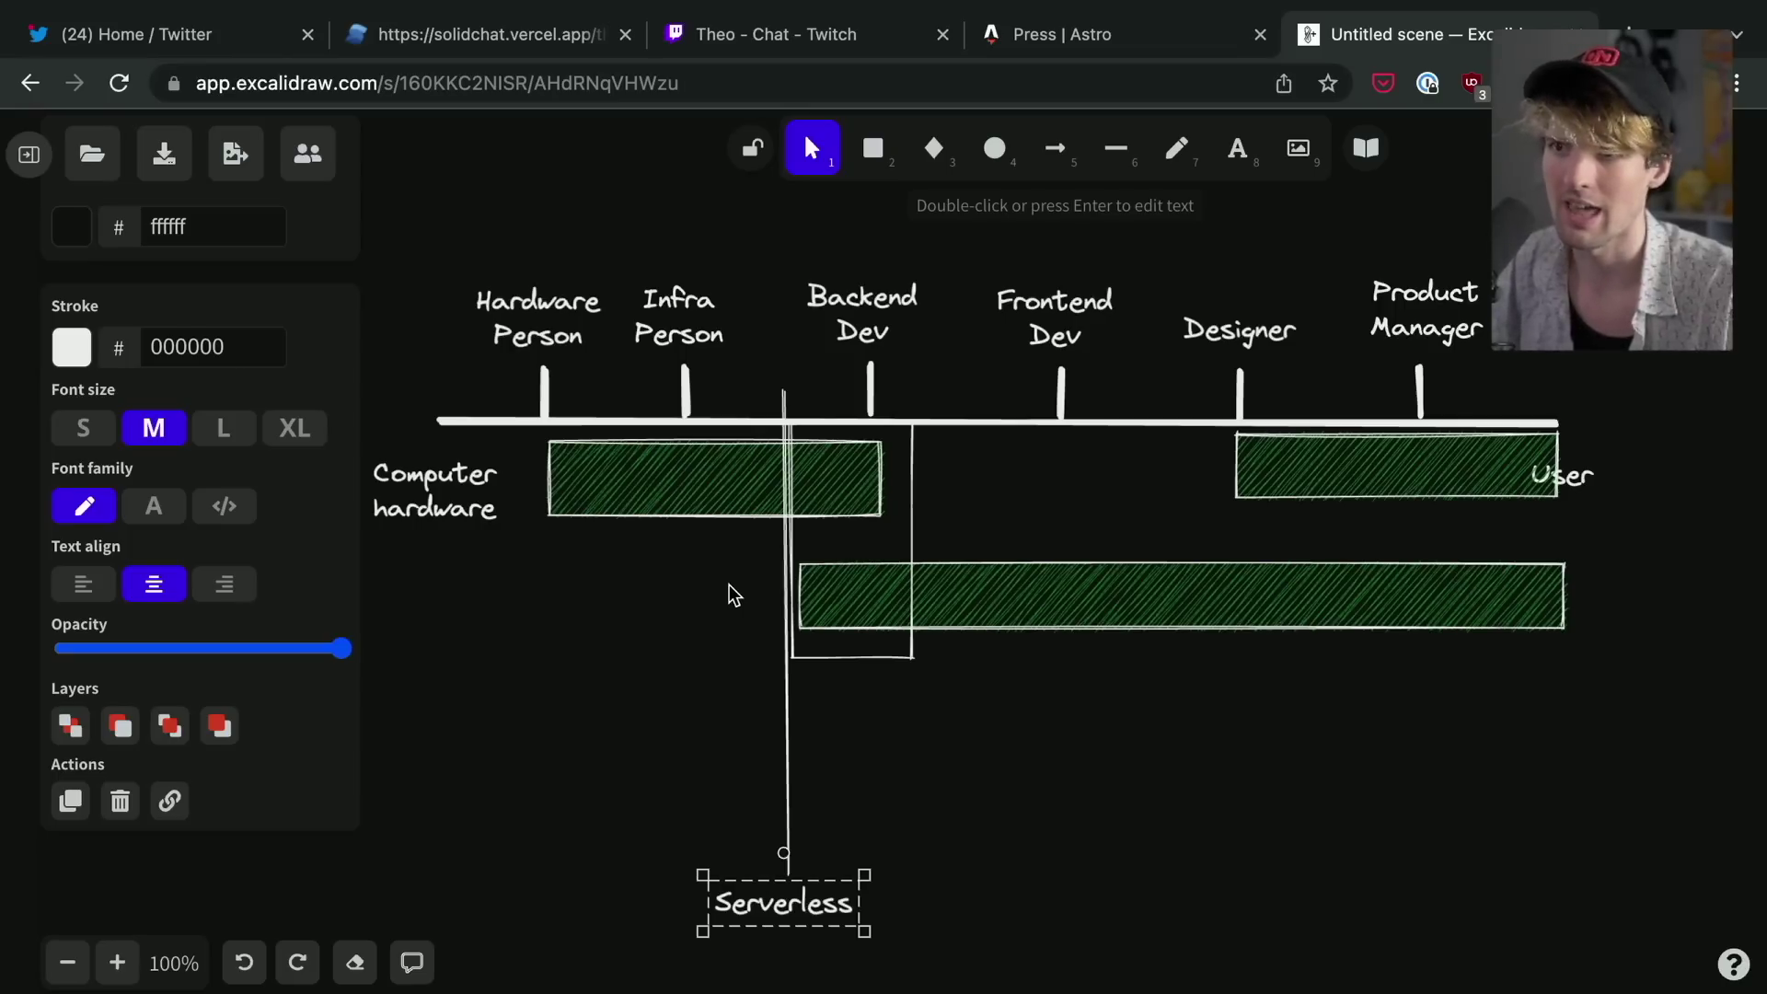
pyautogui.click(817, 618)
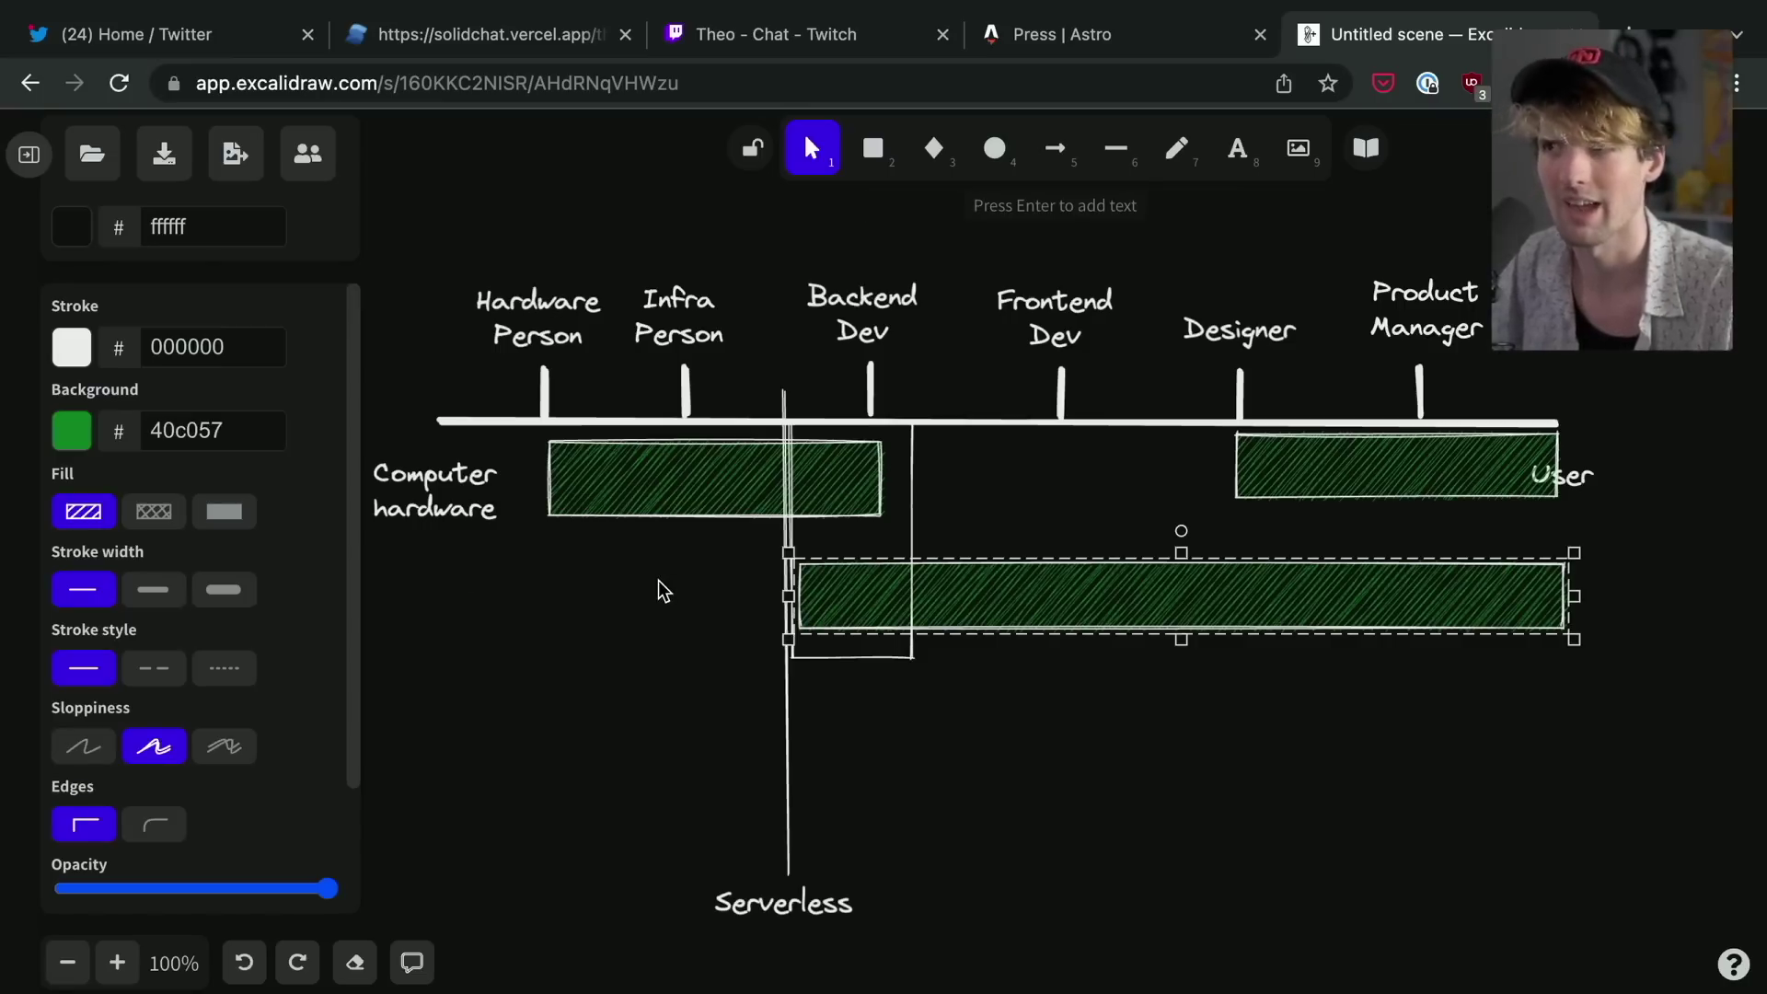
pyautogui.click(587, 581)
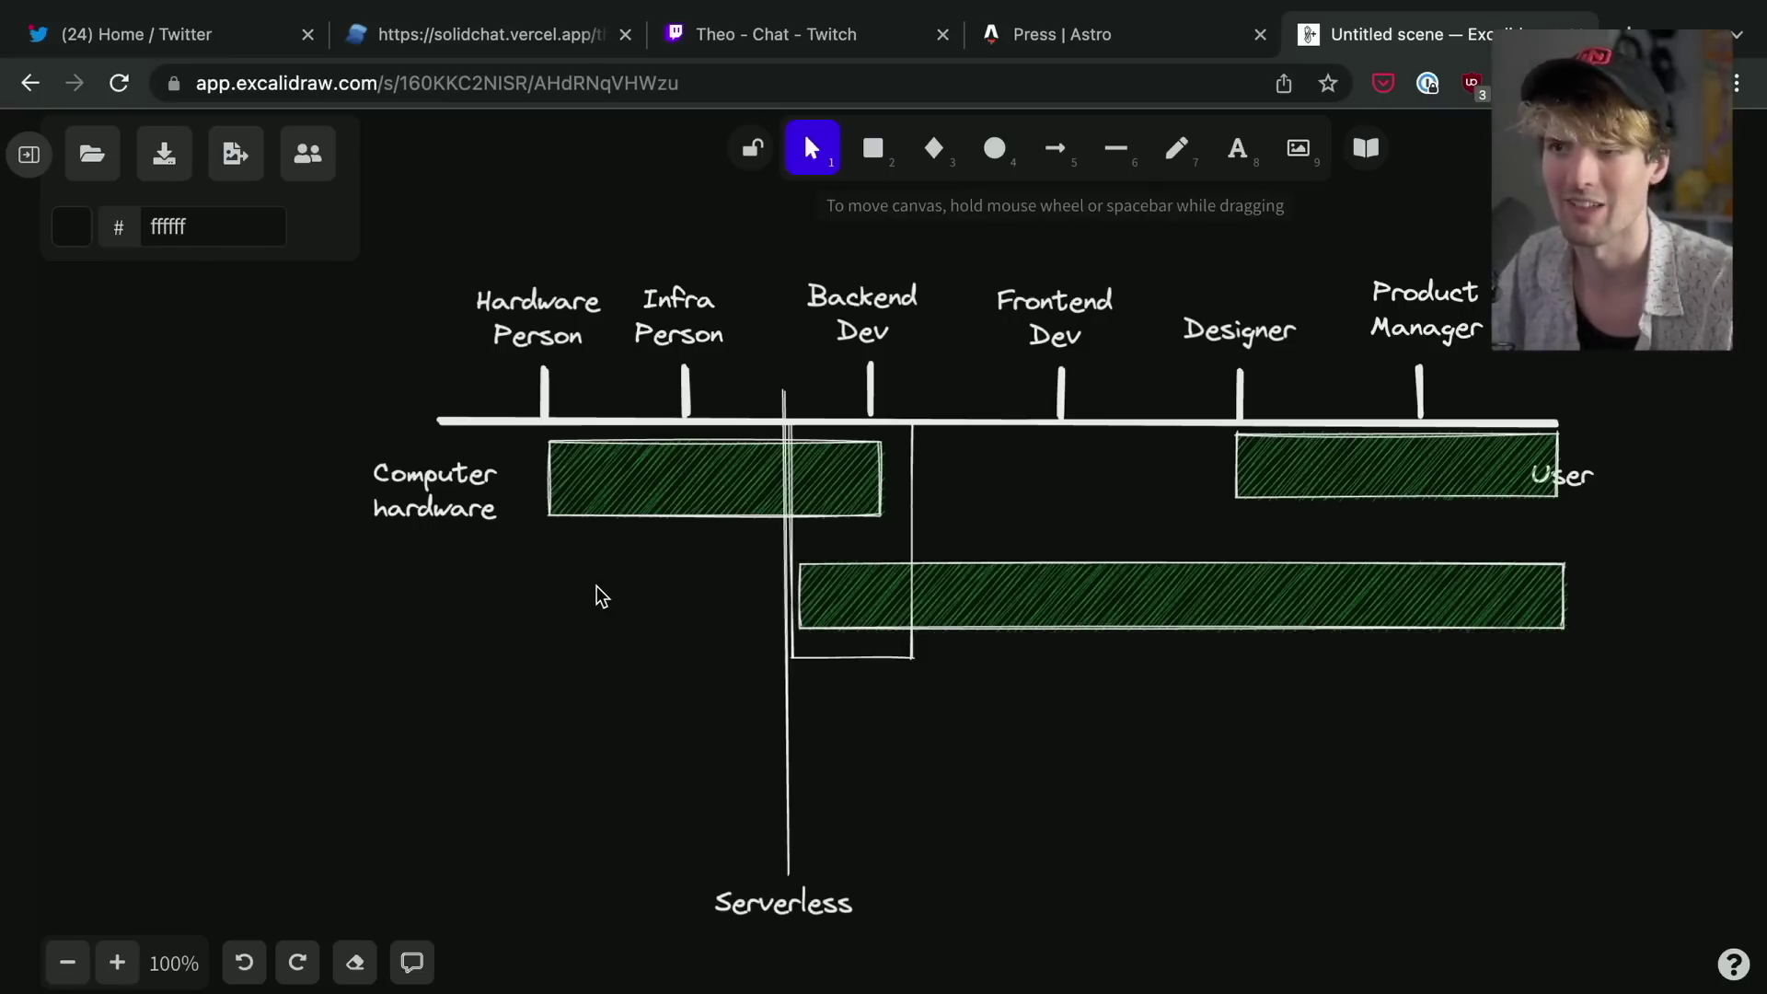
pyautogui.moveTo(622, 777); pyautogui.dragTo(658, 714)
pyautogui.click(1000, 856)
pyautogui.click(659, 714)
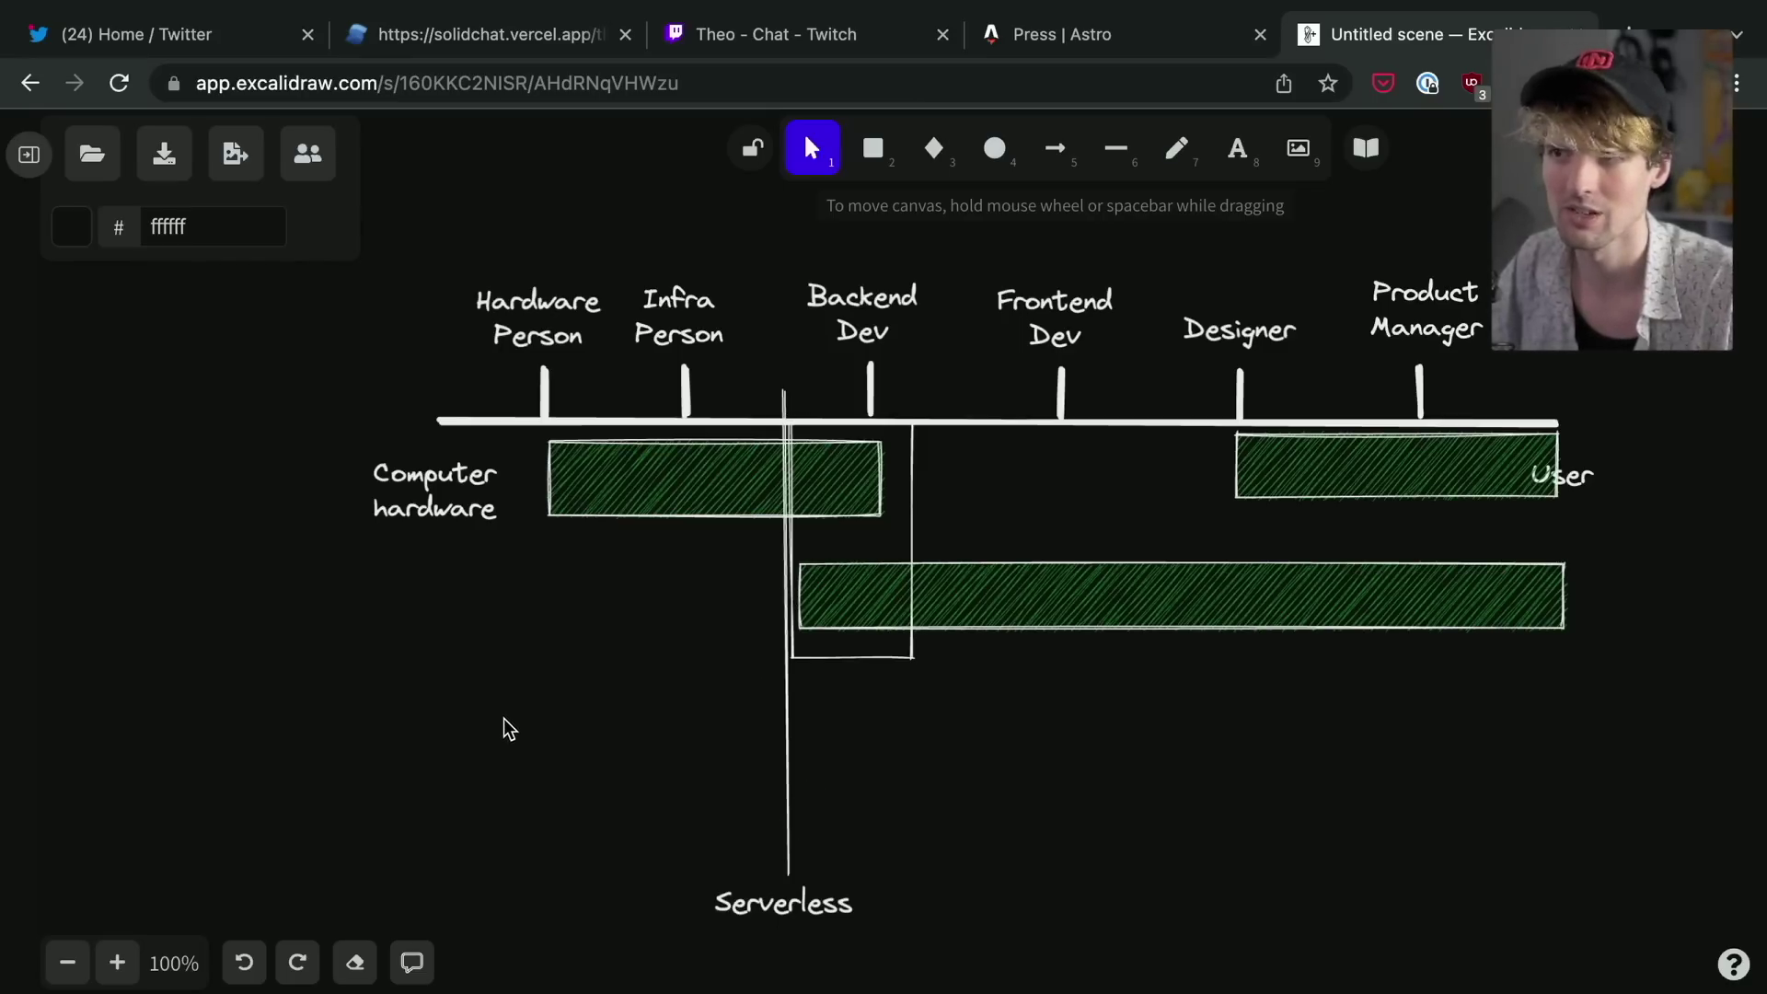
pyautogui.click(789, 789)
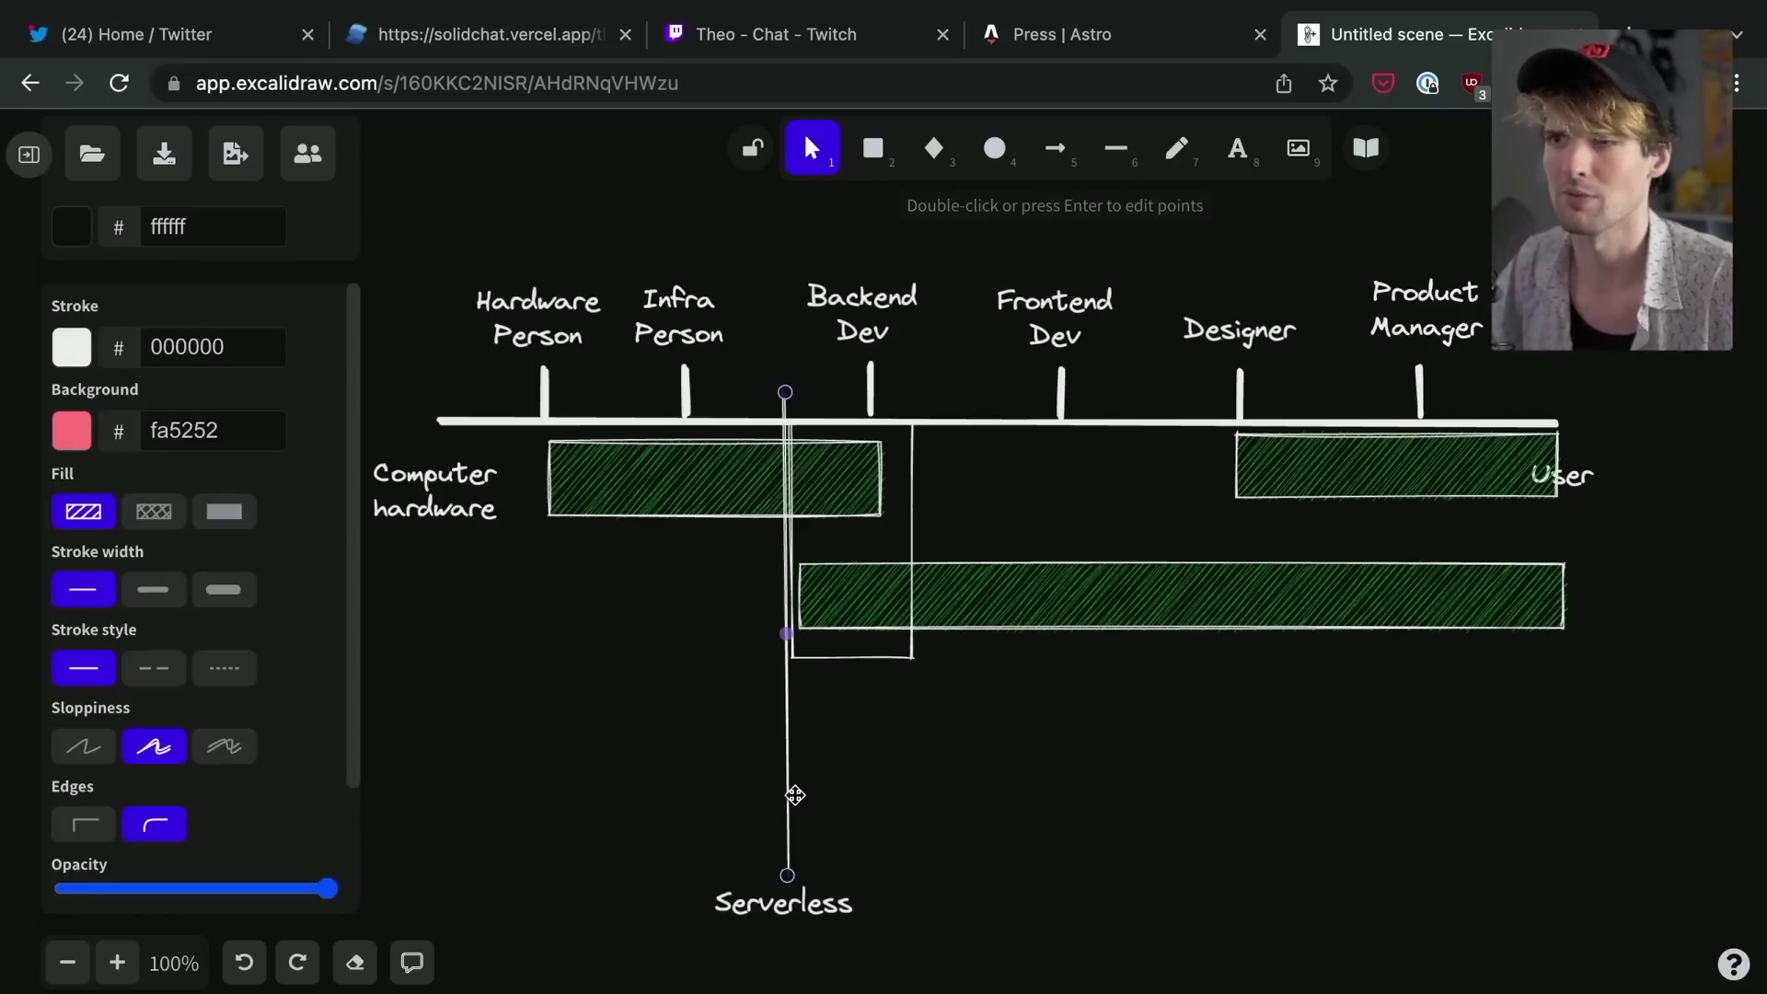
# Select every element in the diagram, then clear the selection.
pyautogui.scroll(-3, 681, 814)
pyautogui.hotkey('ctrl', 'a')
pyautogui.scroll(-2, 676, 814)
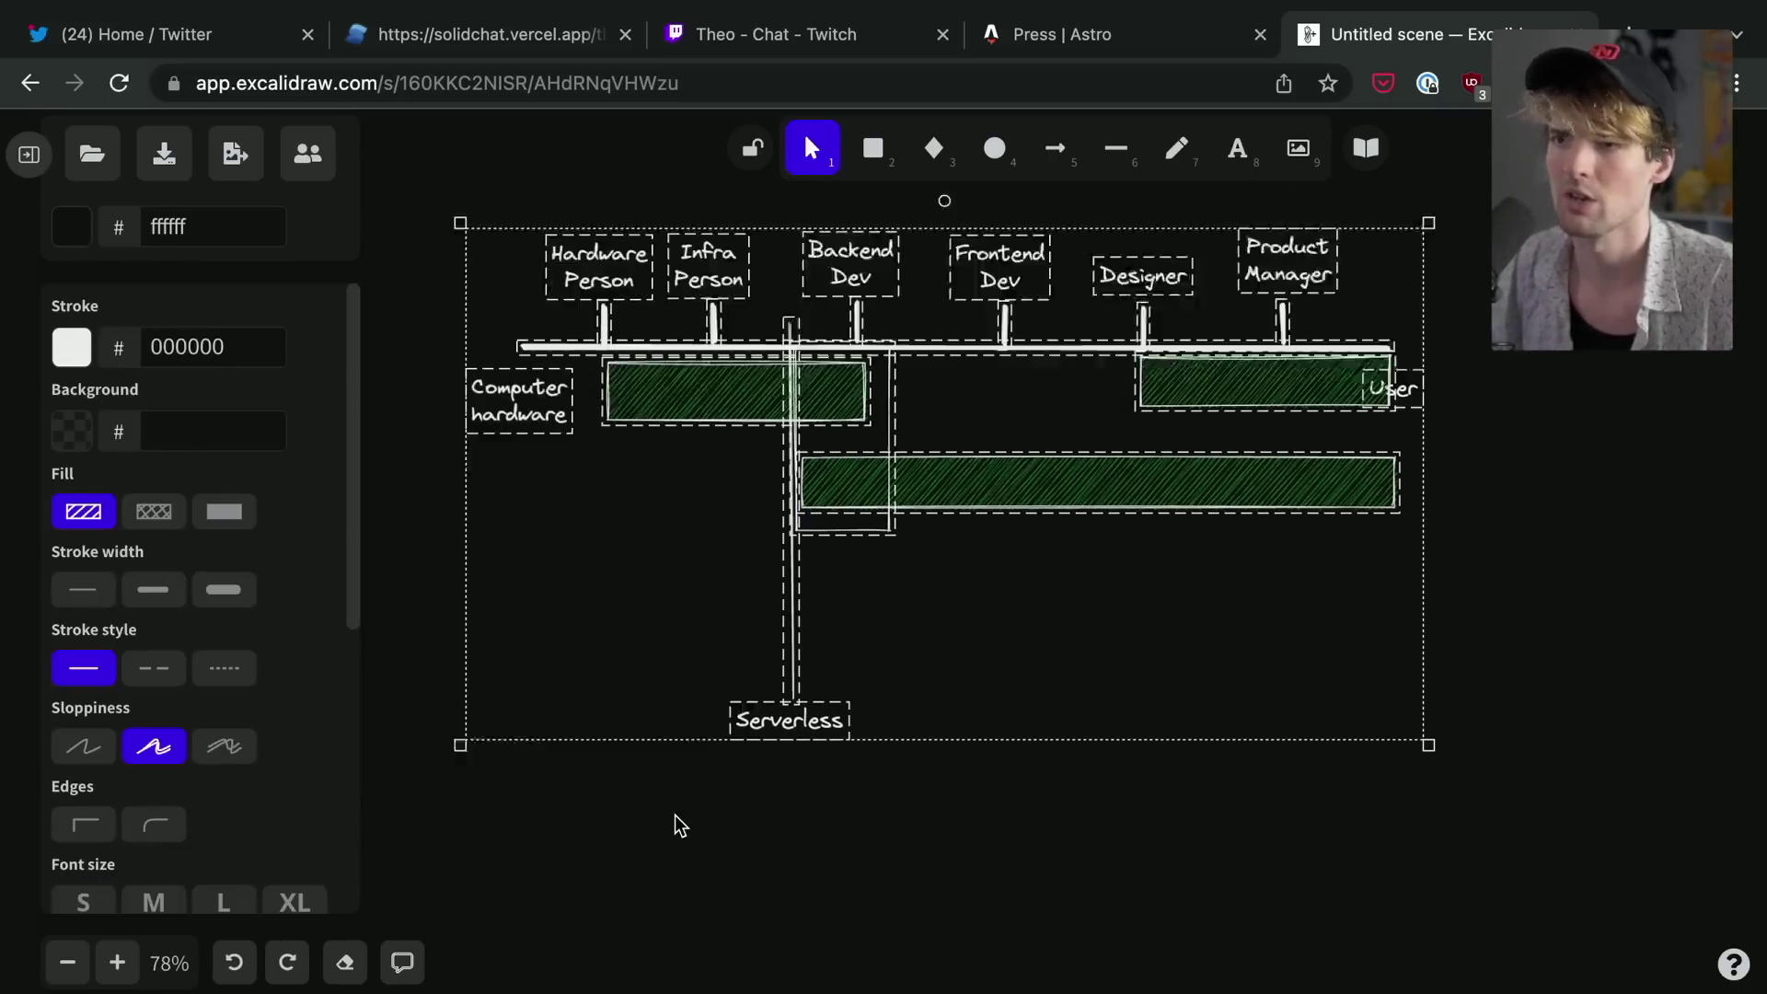
pyautogui.scroll(-5, 676, 814)
pyautogui.click(715, 594)
pyautogui.hotkey('ctrl', 'v')
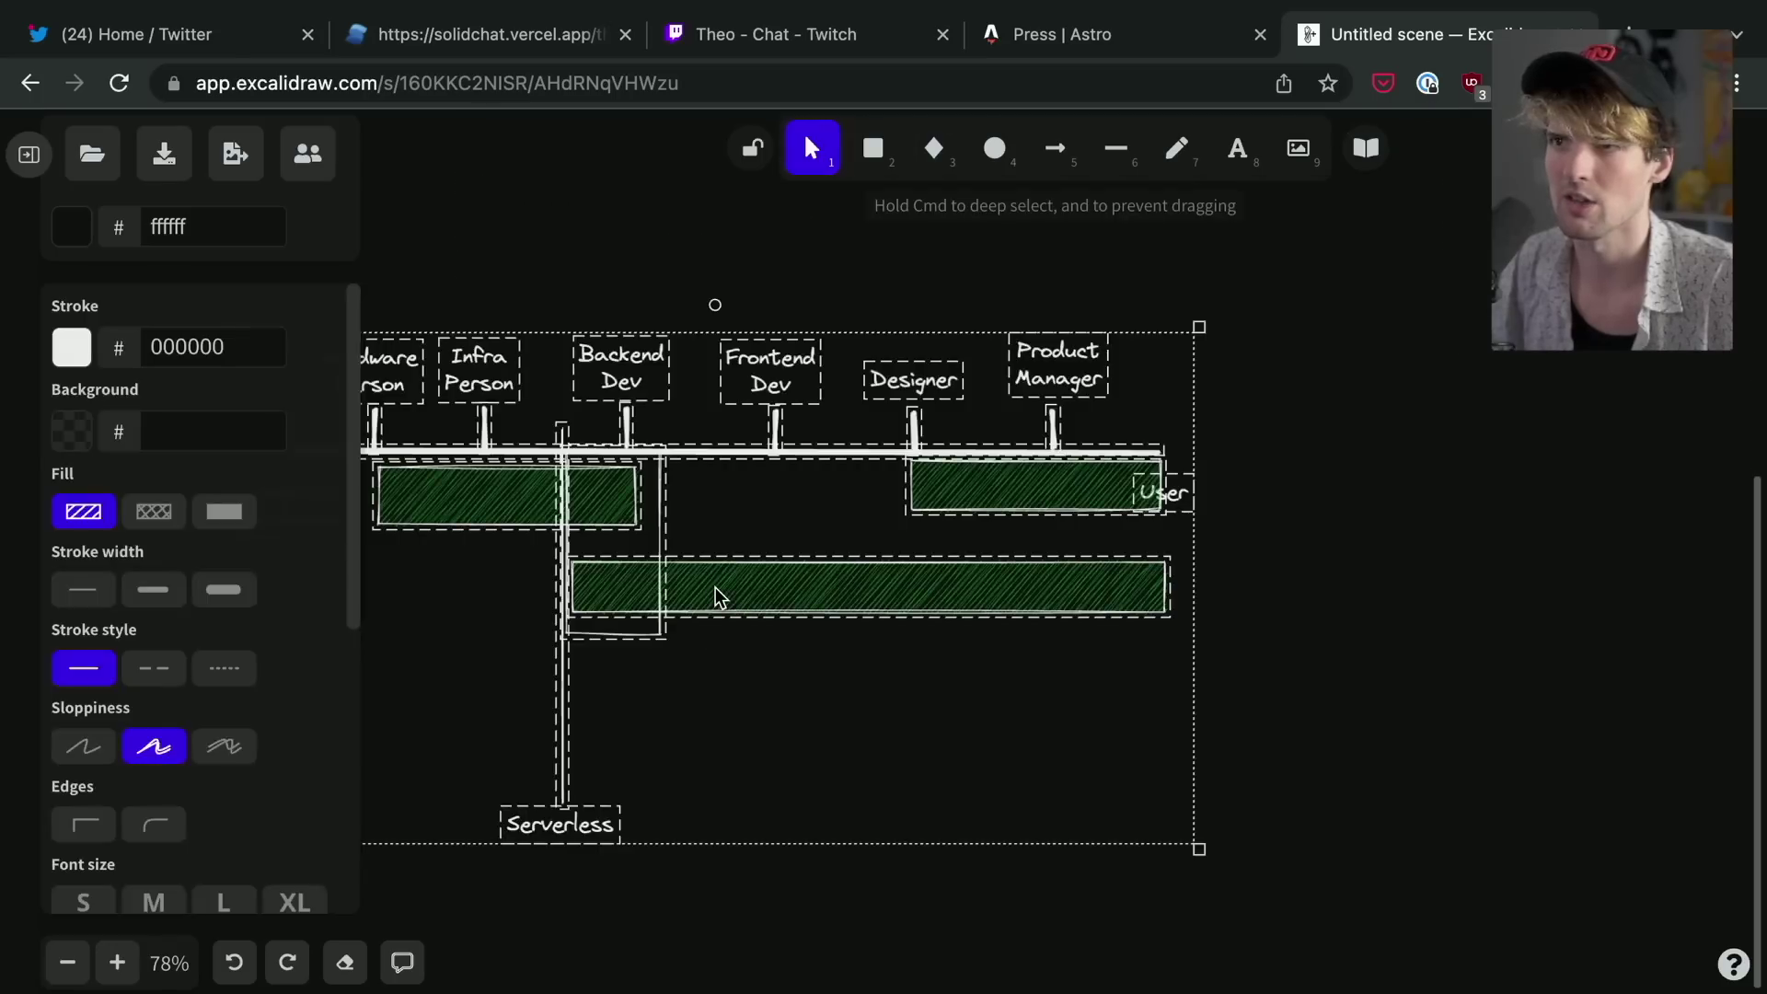
pyautogui.hscroll(-5, 736, 515)
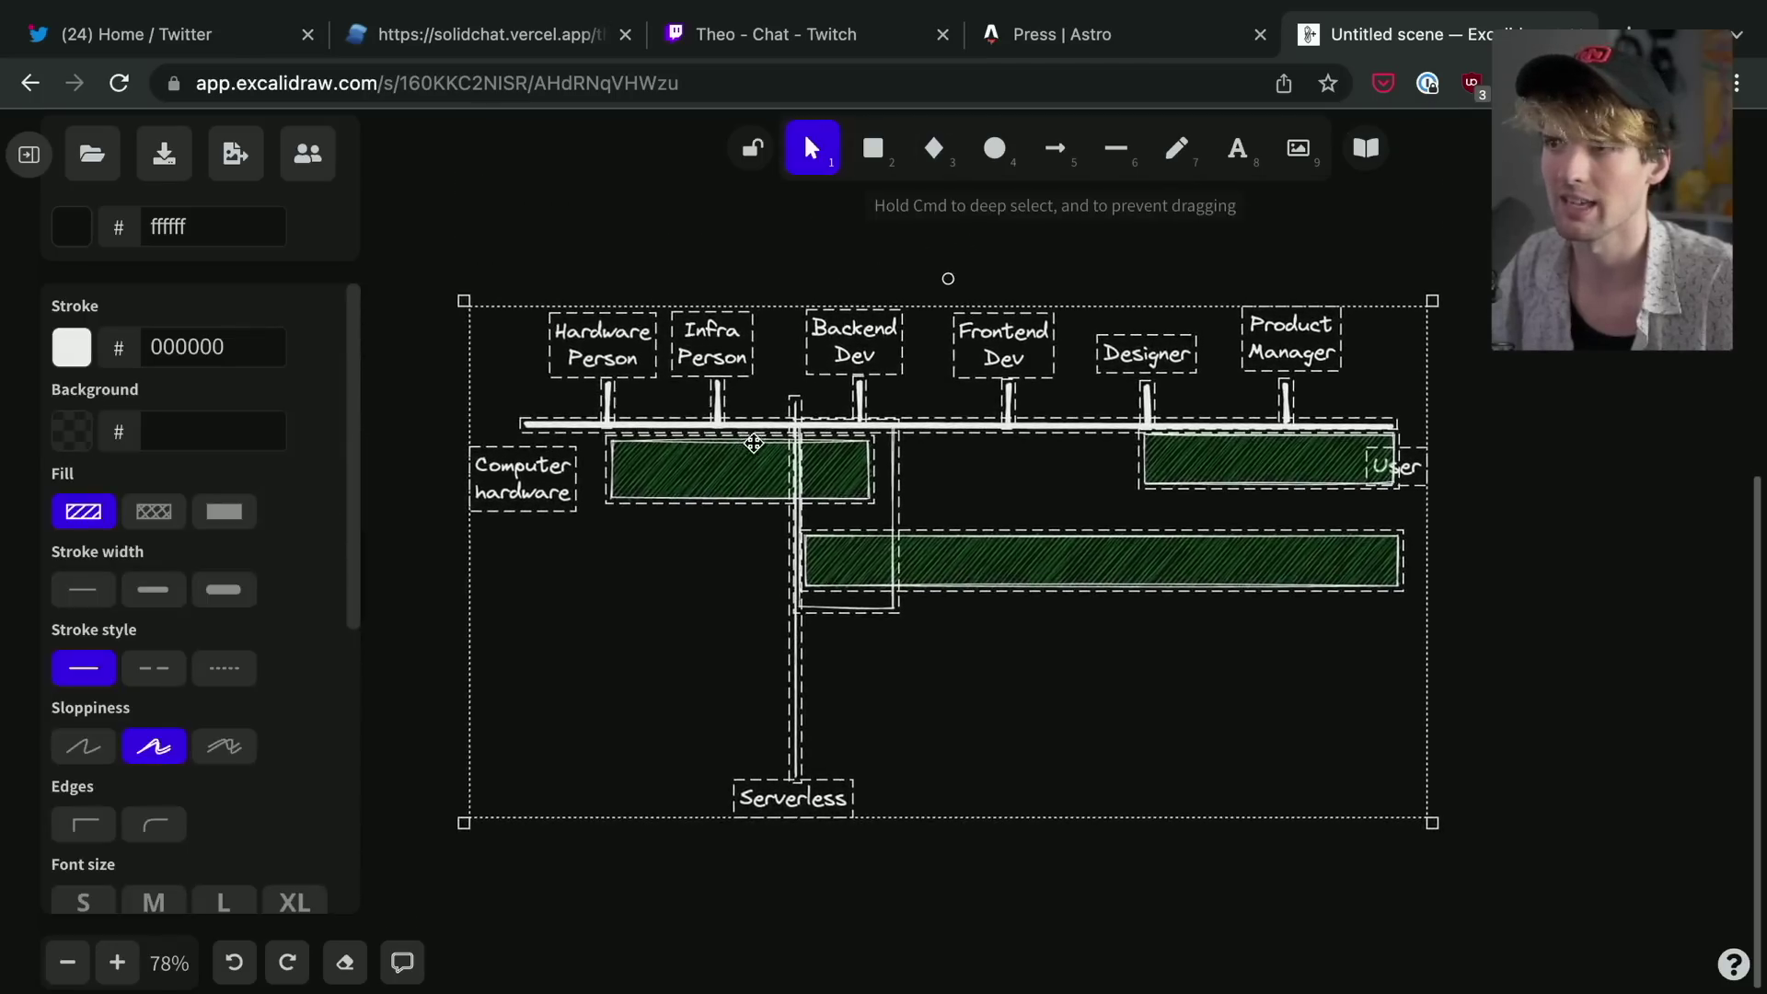
pyautogui.click(713, 230)
pyautogui.scroll(1, 712, 228)
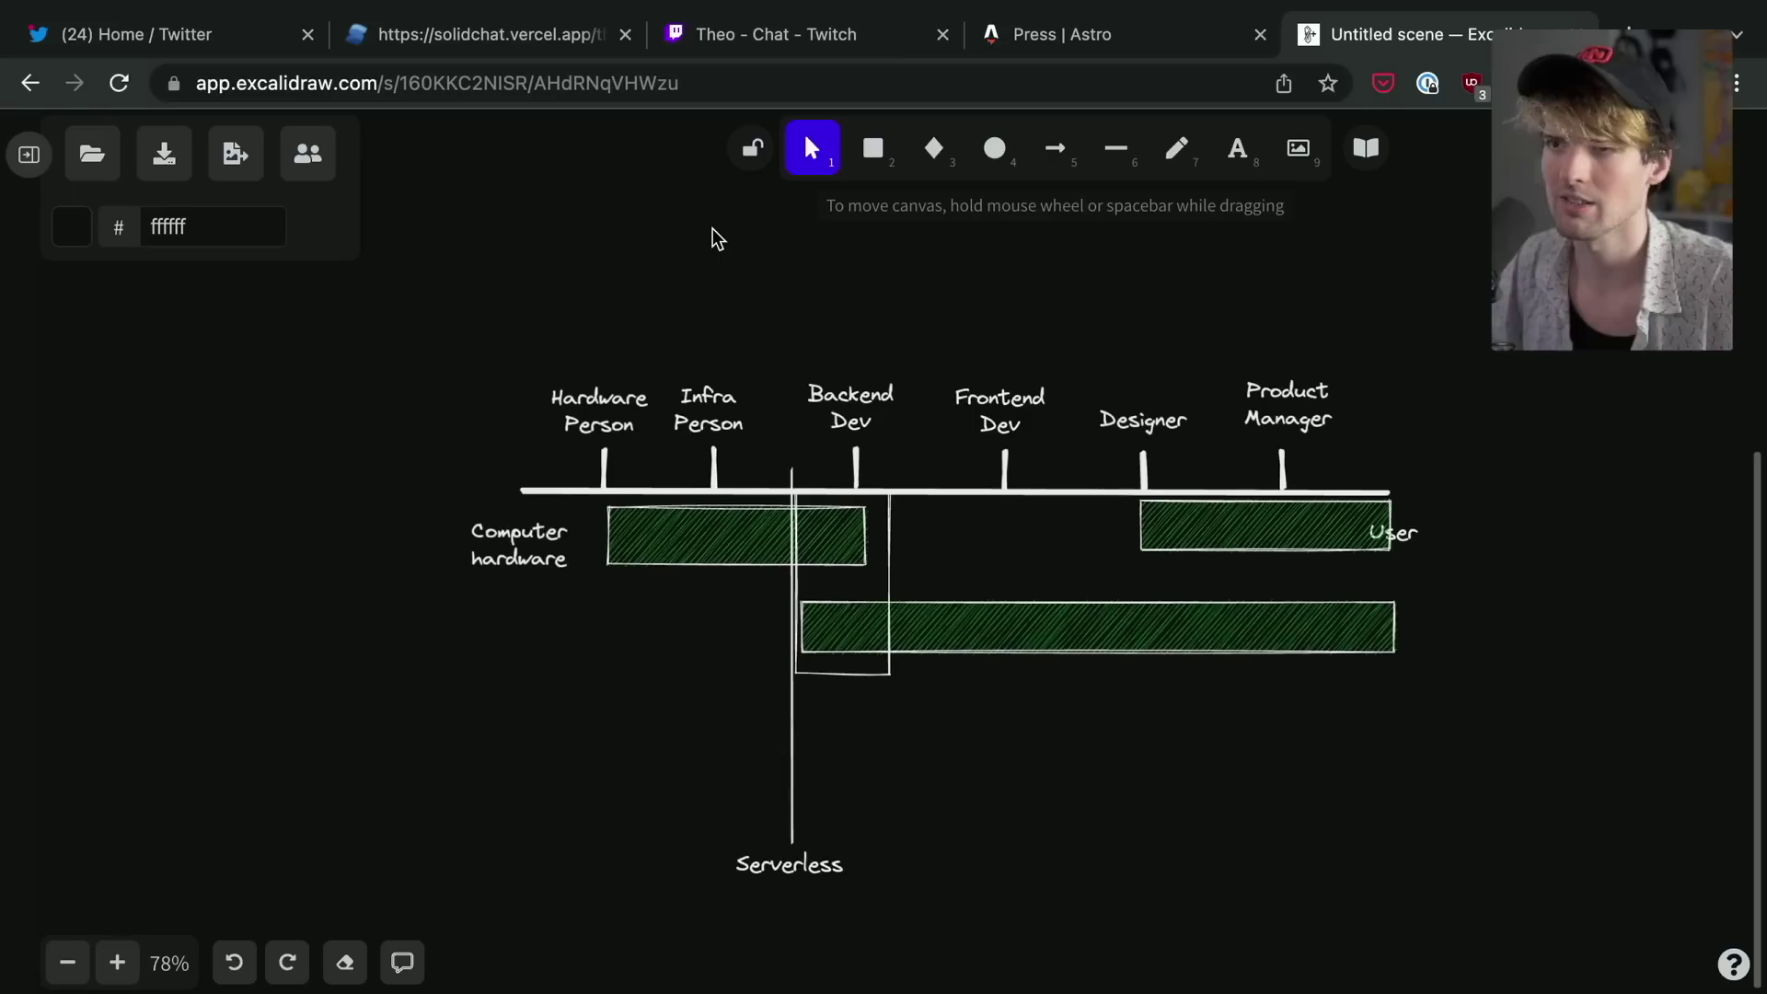
# Delete the vertical Serverless line and the outline box around Backend Dev.
pyautogui.click(789, 799)
pyautogui.press('Delete')
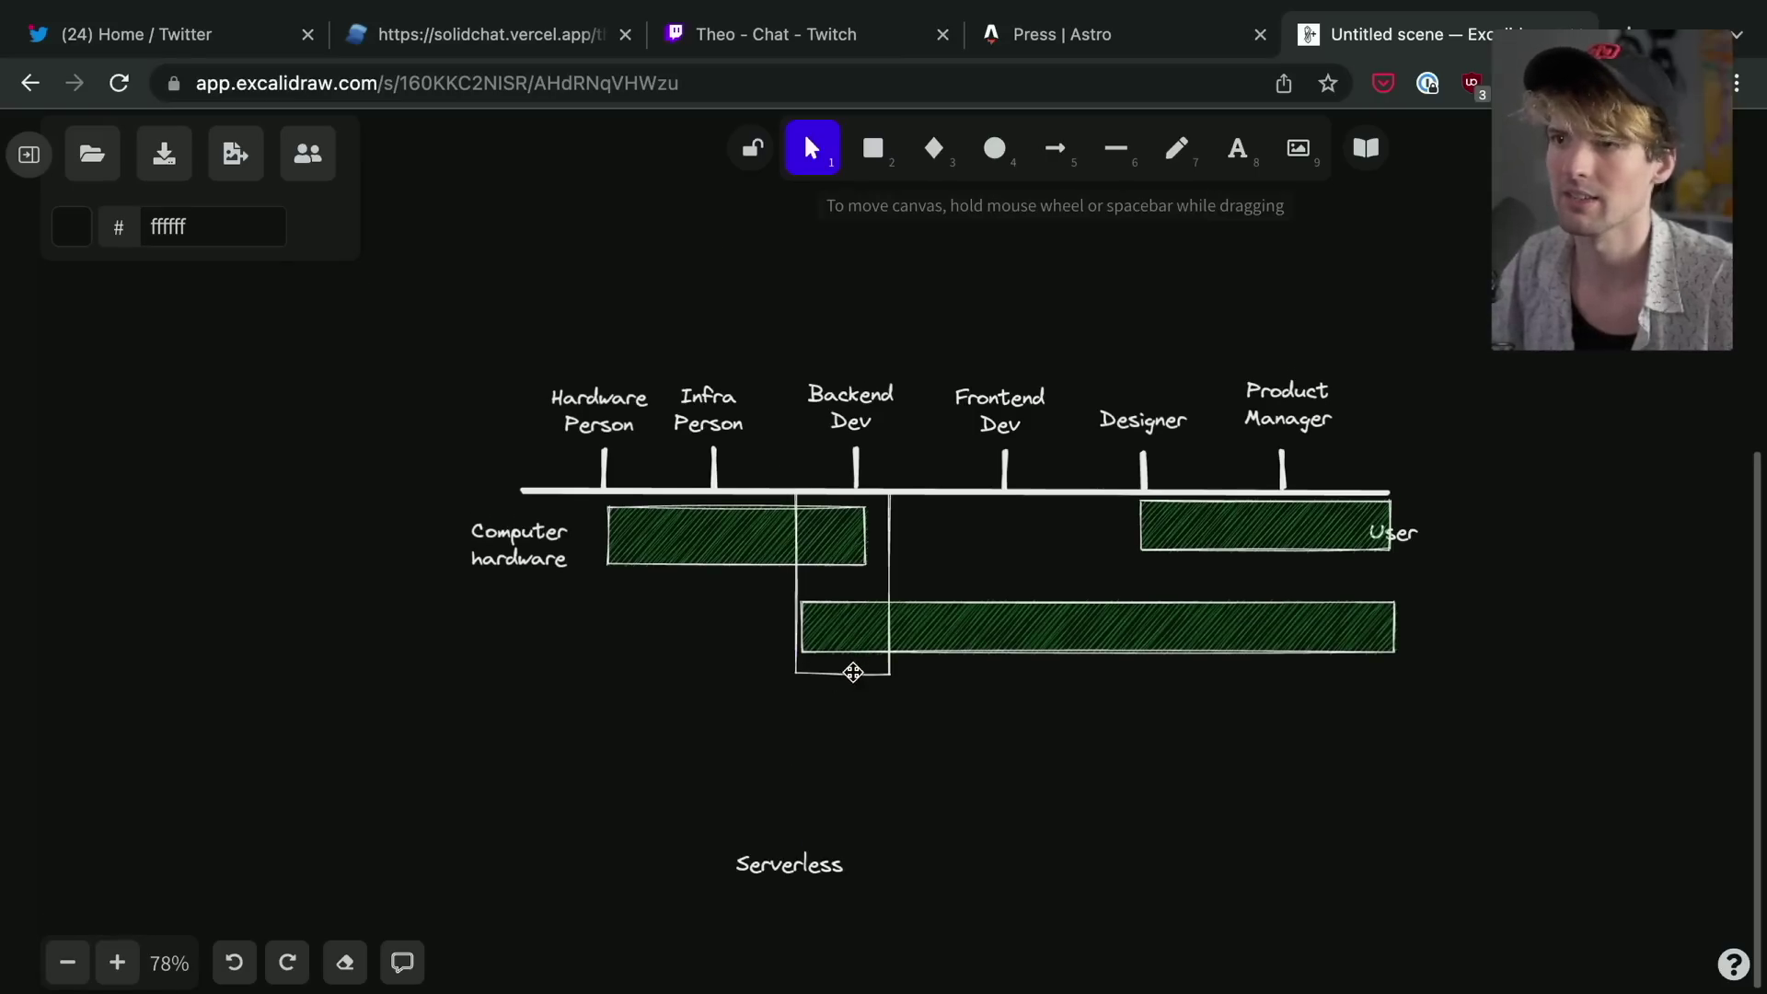
pyautogui.click(848, 673)
pyautogui.press('Delete')
# Delete the Serverless label, the long bottom green bar and the green bar beside User.
pyautogui.click(795, 860)
pyautogui.press('Delete')
pyautogui.click(1053, 618)
pyautogui.press('Delete')
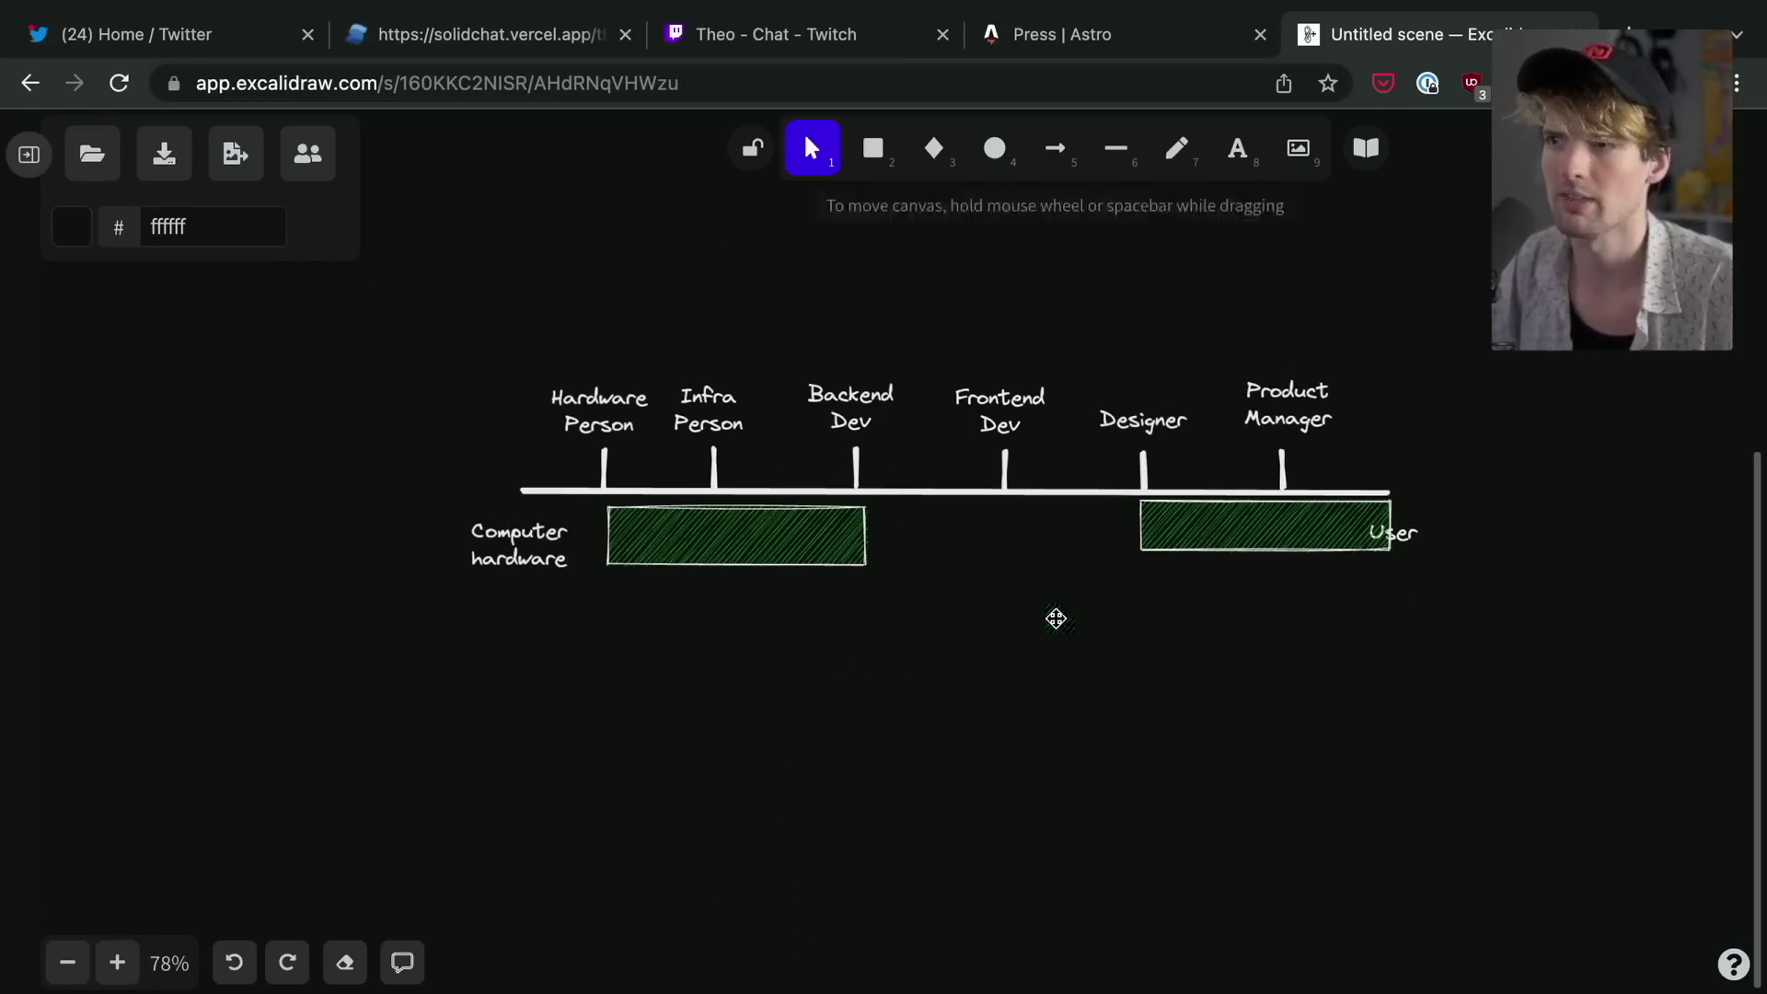
pyautogui.click(1235, 539)
pyautogui.press('Delete')
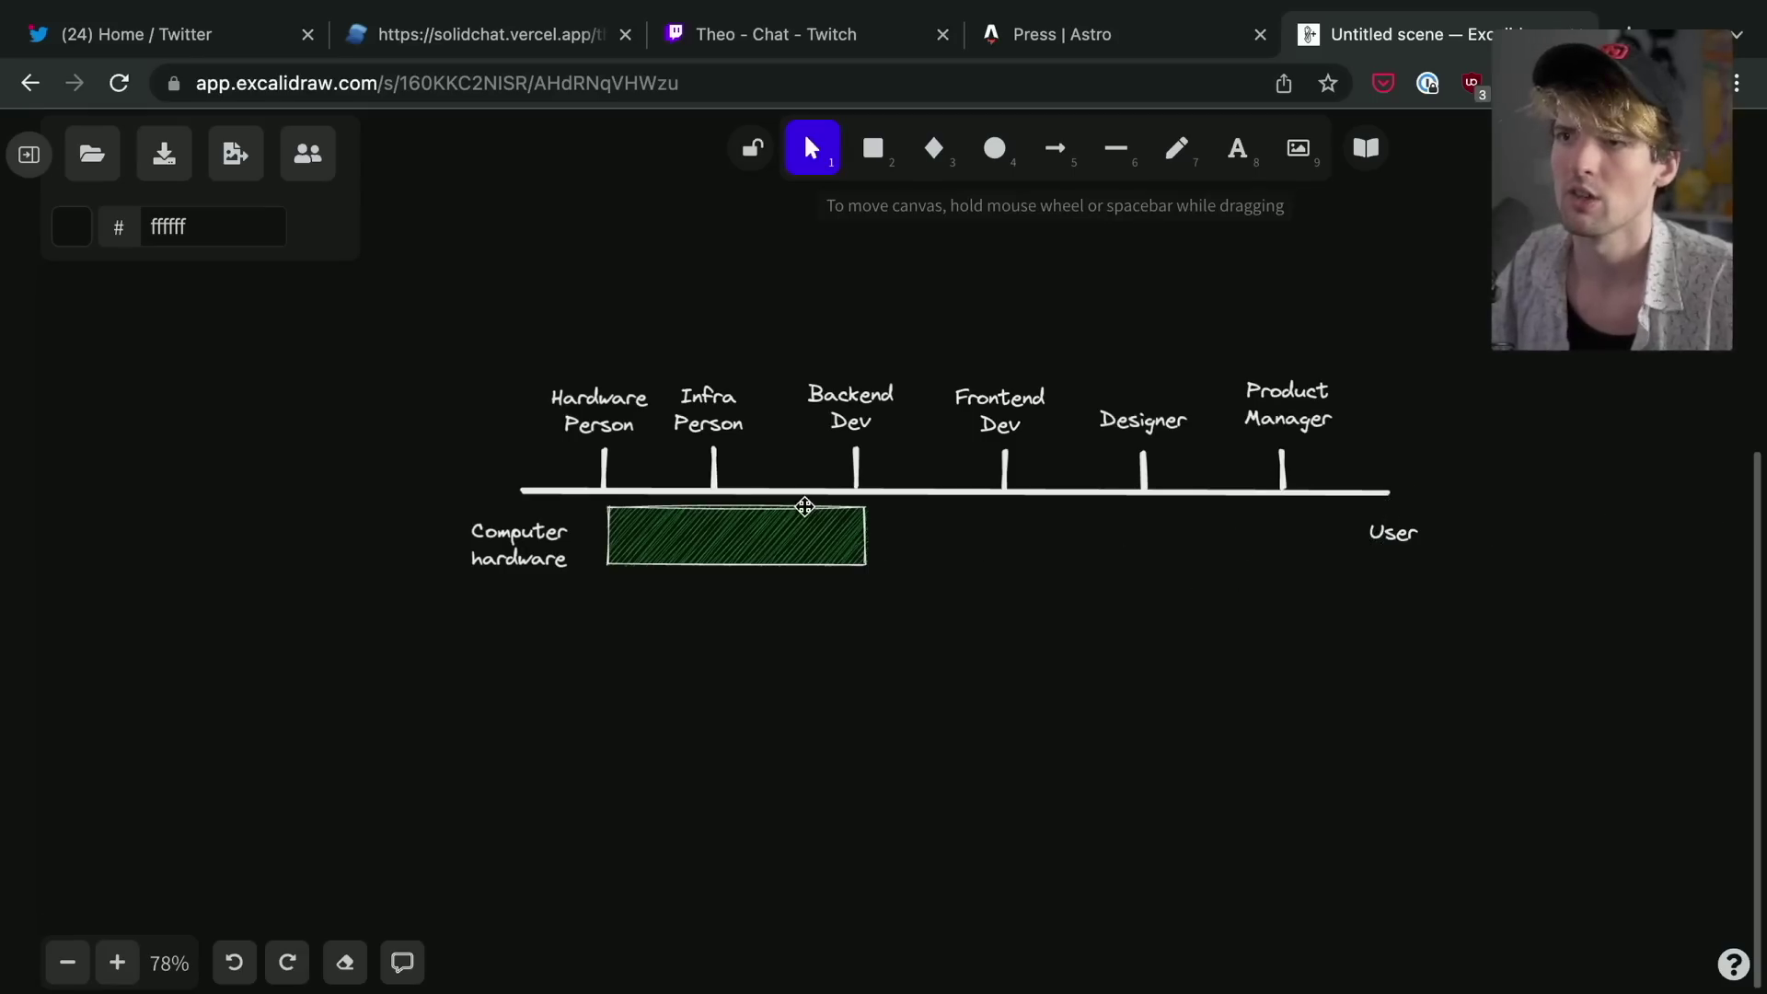
# Move the green bar below Computer hardware and draw a vertical line from the Frontend Dev tick.
pyautogui.click(806, 511)
pyautogui.moveTo(822, 533); pyautogui.dragTo(722, 688)
pyautogui.click(1117, 154)
pyautogui.moveTo(1004, 492); pyautogui.dragTo(1003, 905)
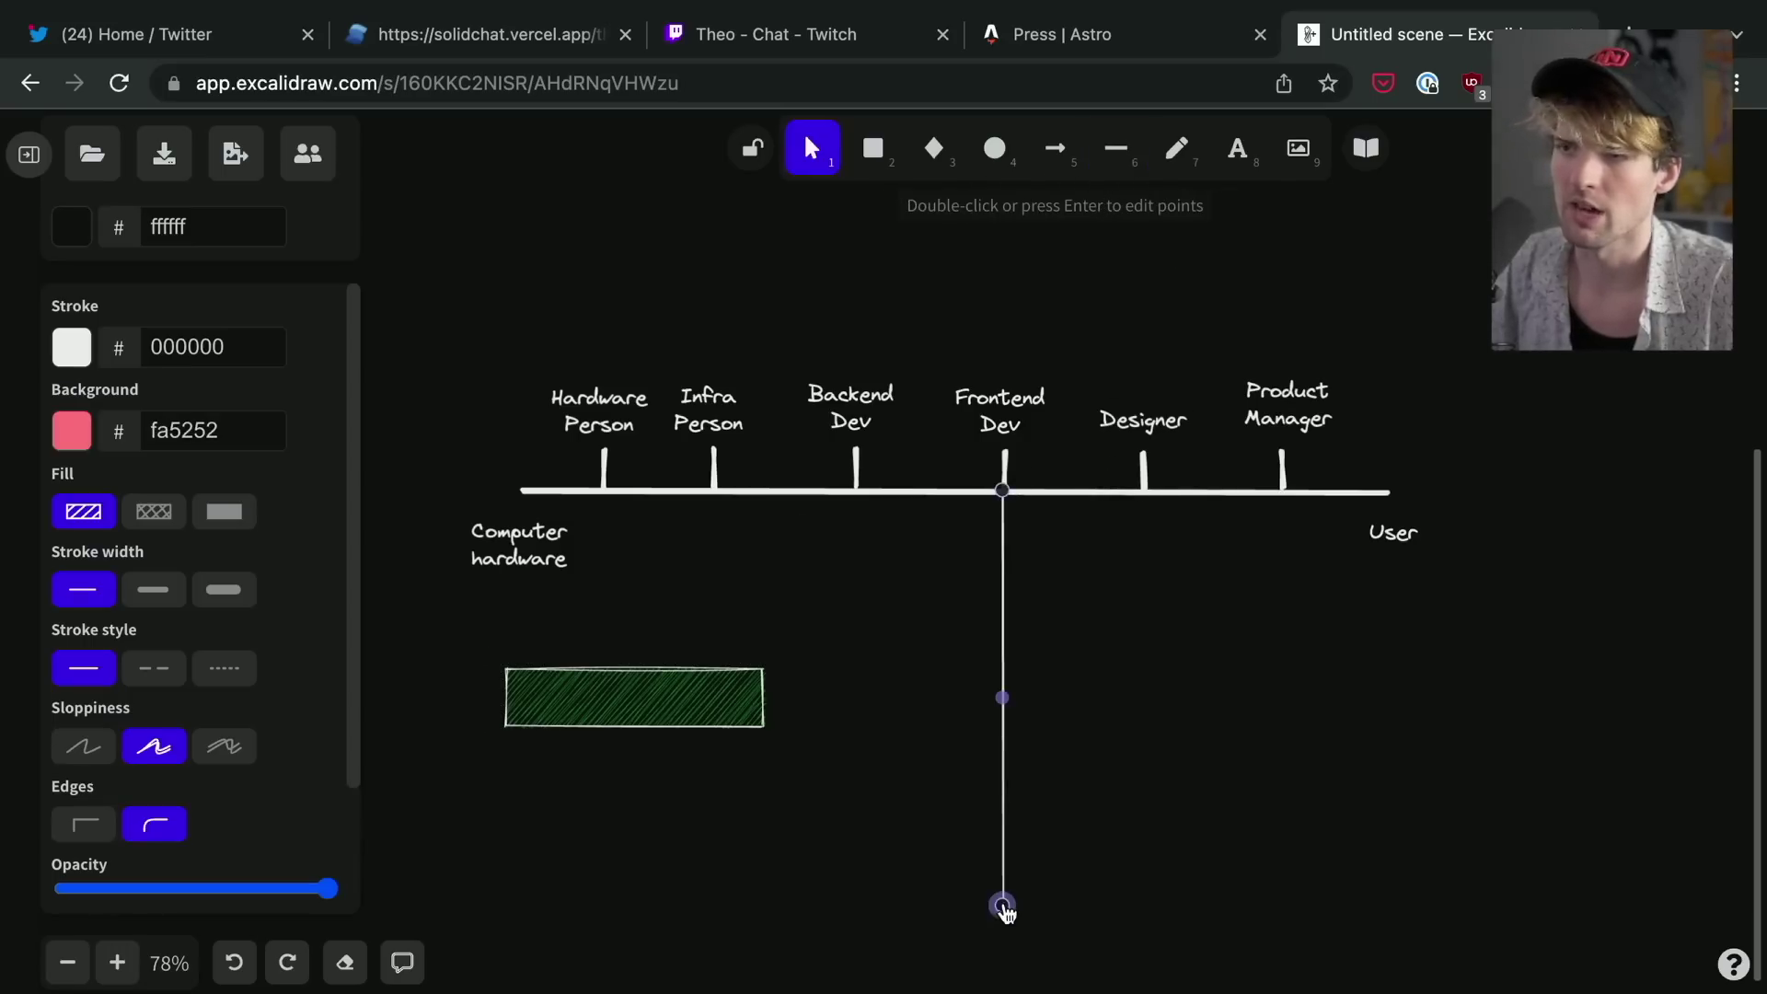
pyautogui.click(1001, 832)
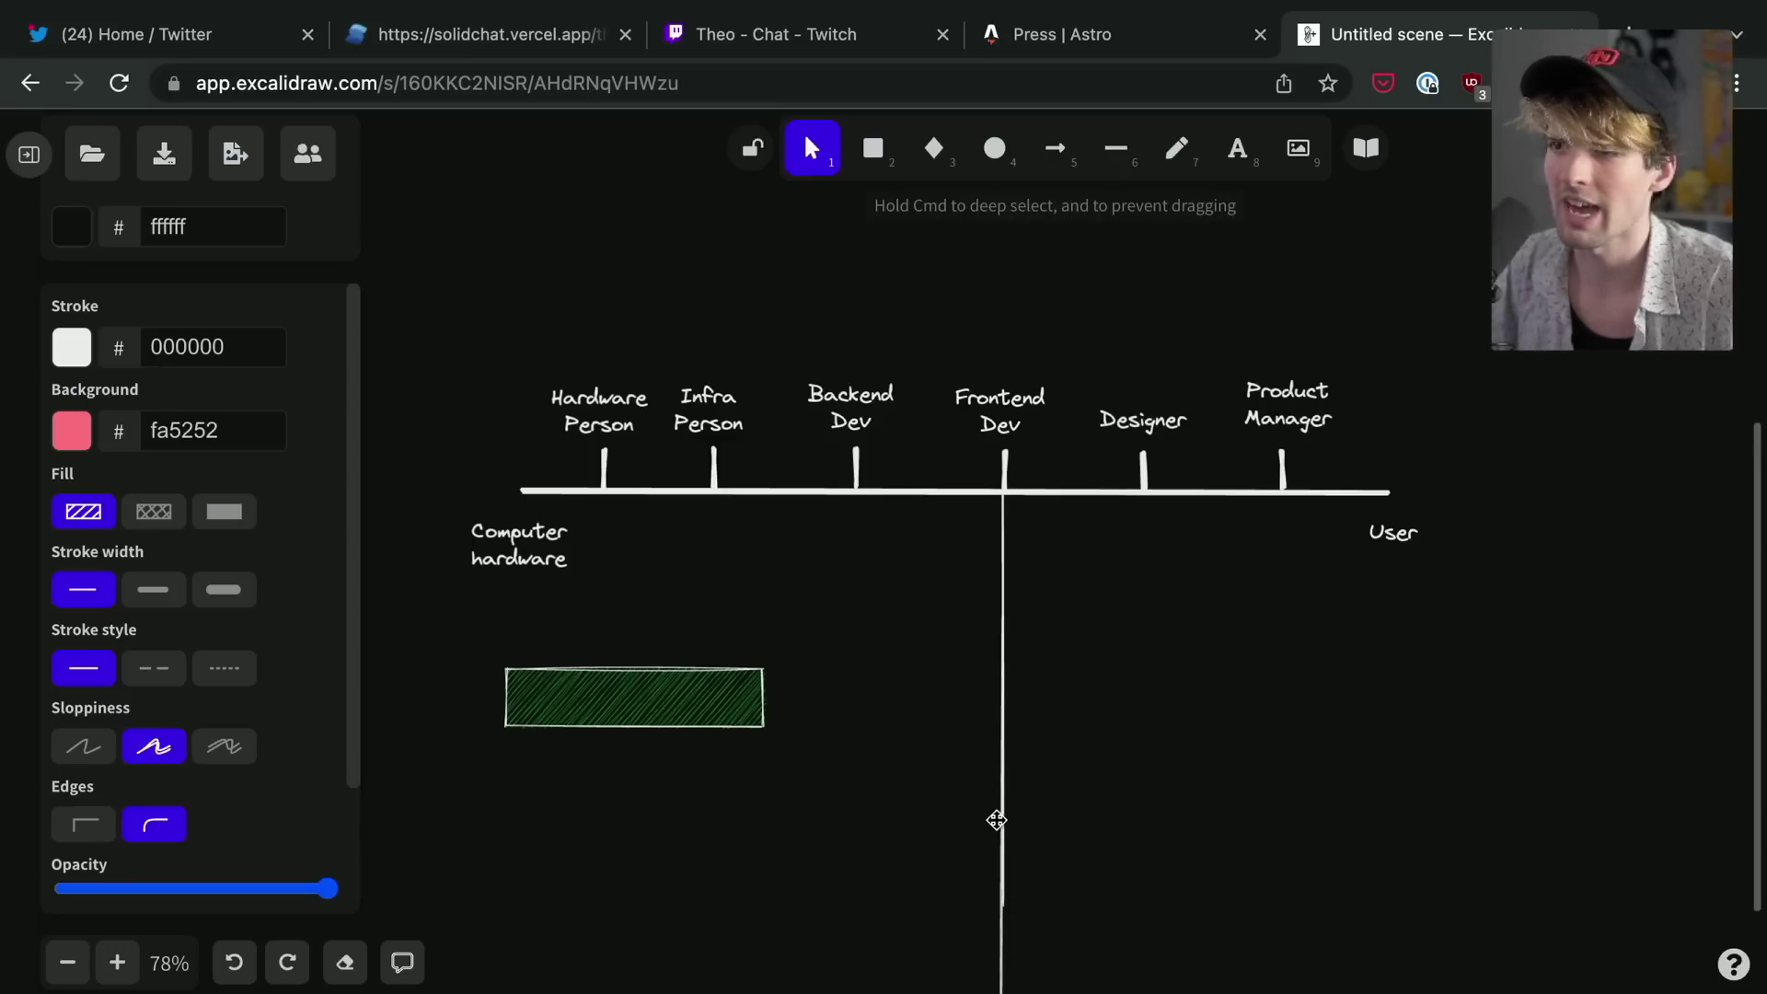
pyautogui.moveTo(1003, 825); pyautogui.dragTo(1277, 698)
# Stretch the green bar right to the Frontend Dev line and delete the extra line copy.
pyautogui.click(678, 697)
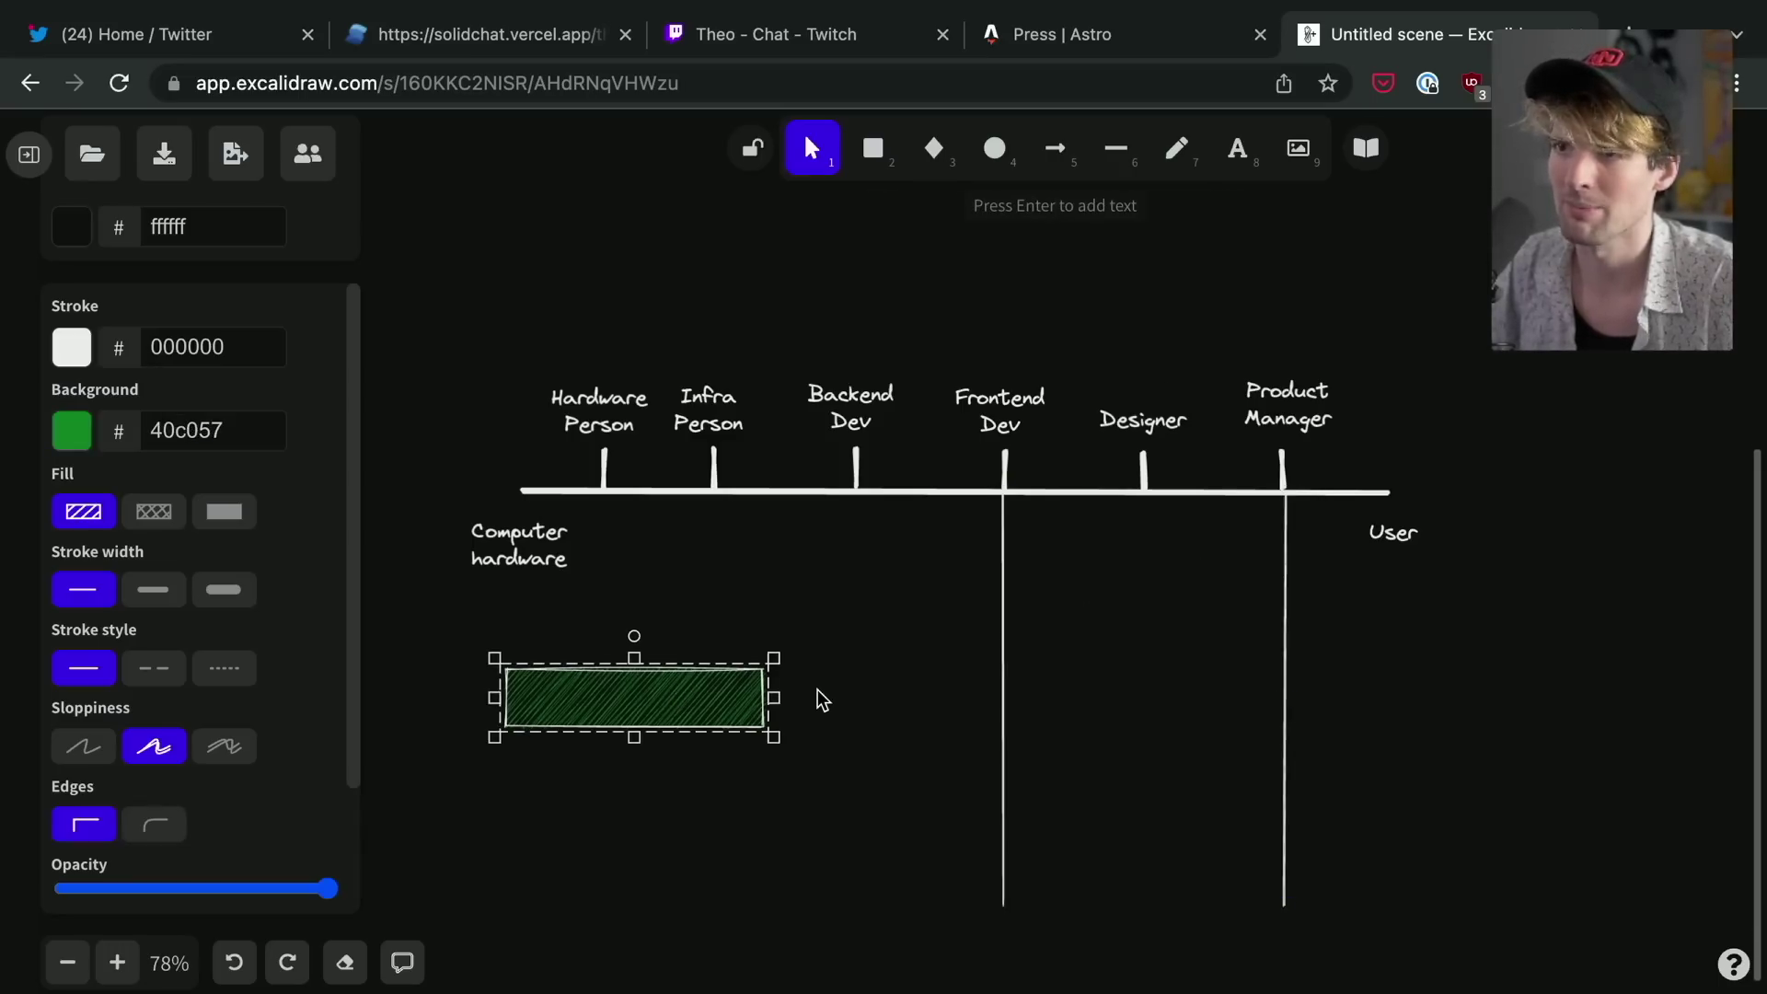
pyautogui.moveTo(778, 697); pyautogui.dragTo(1012, 696)
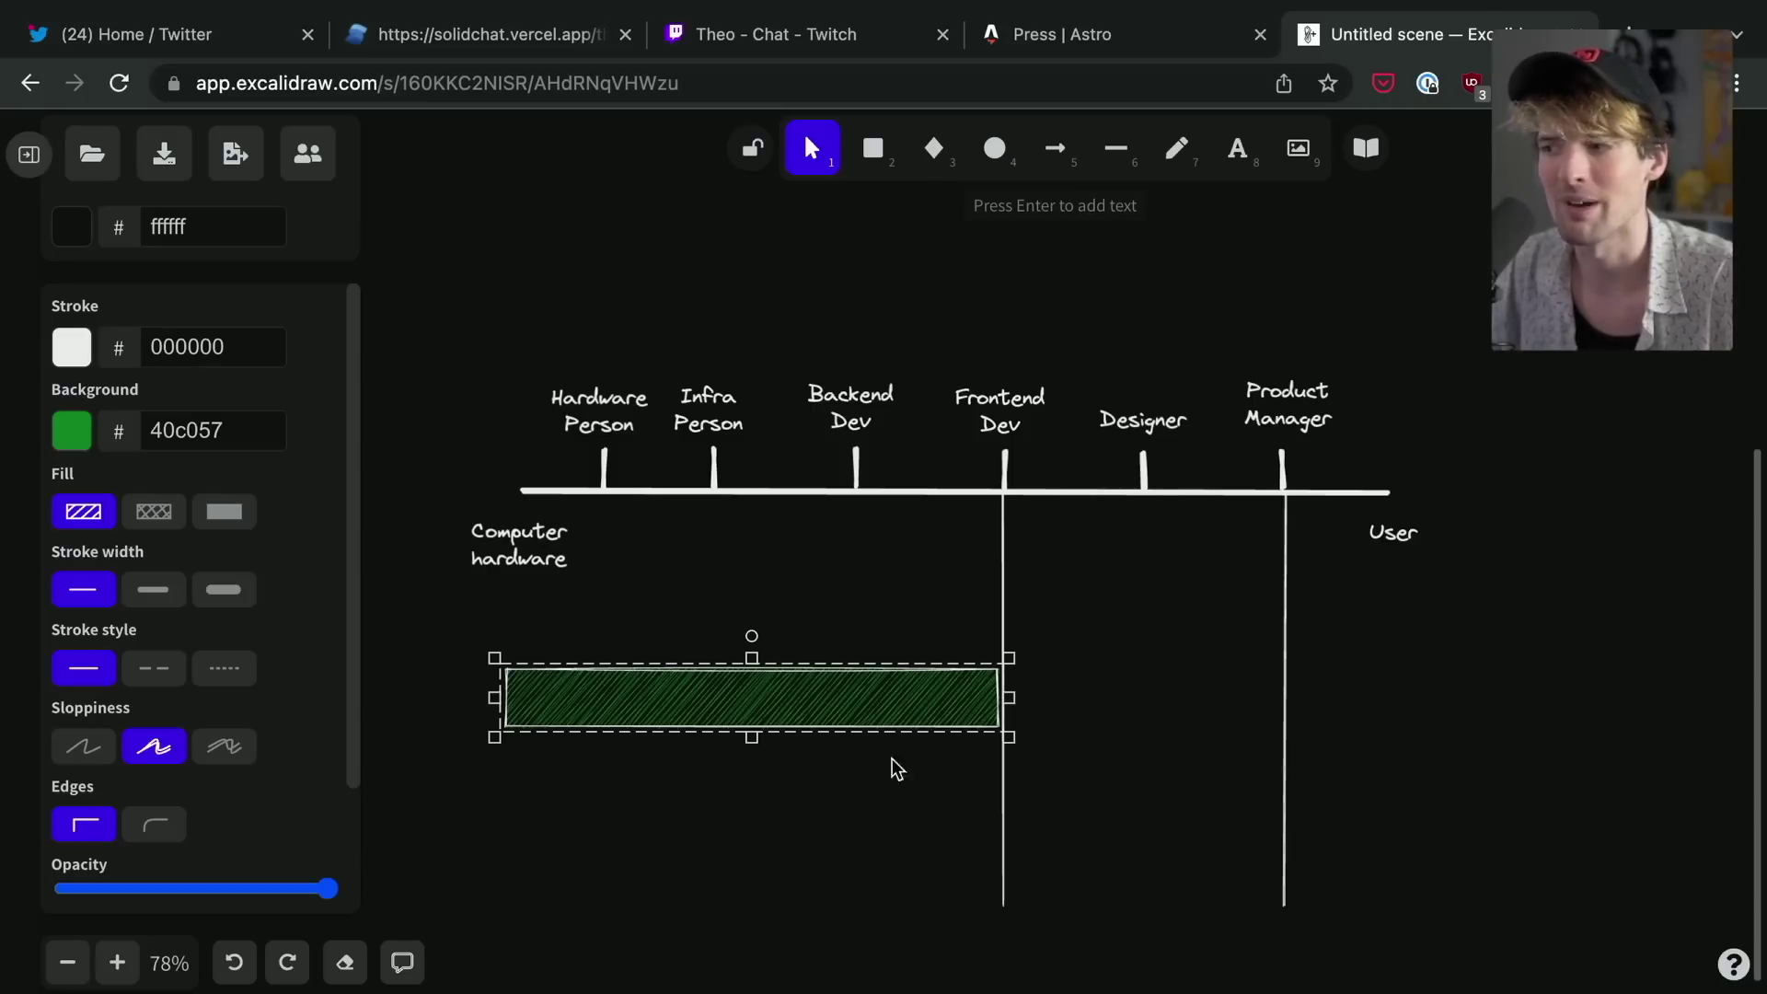
pyautogui.click(1286, 663)
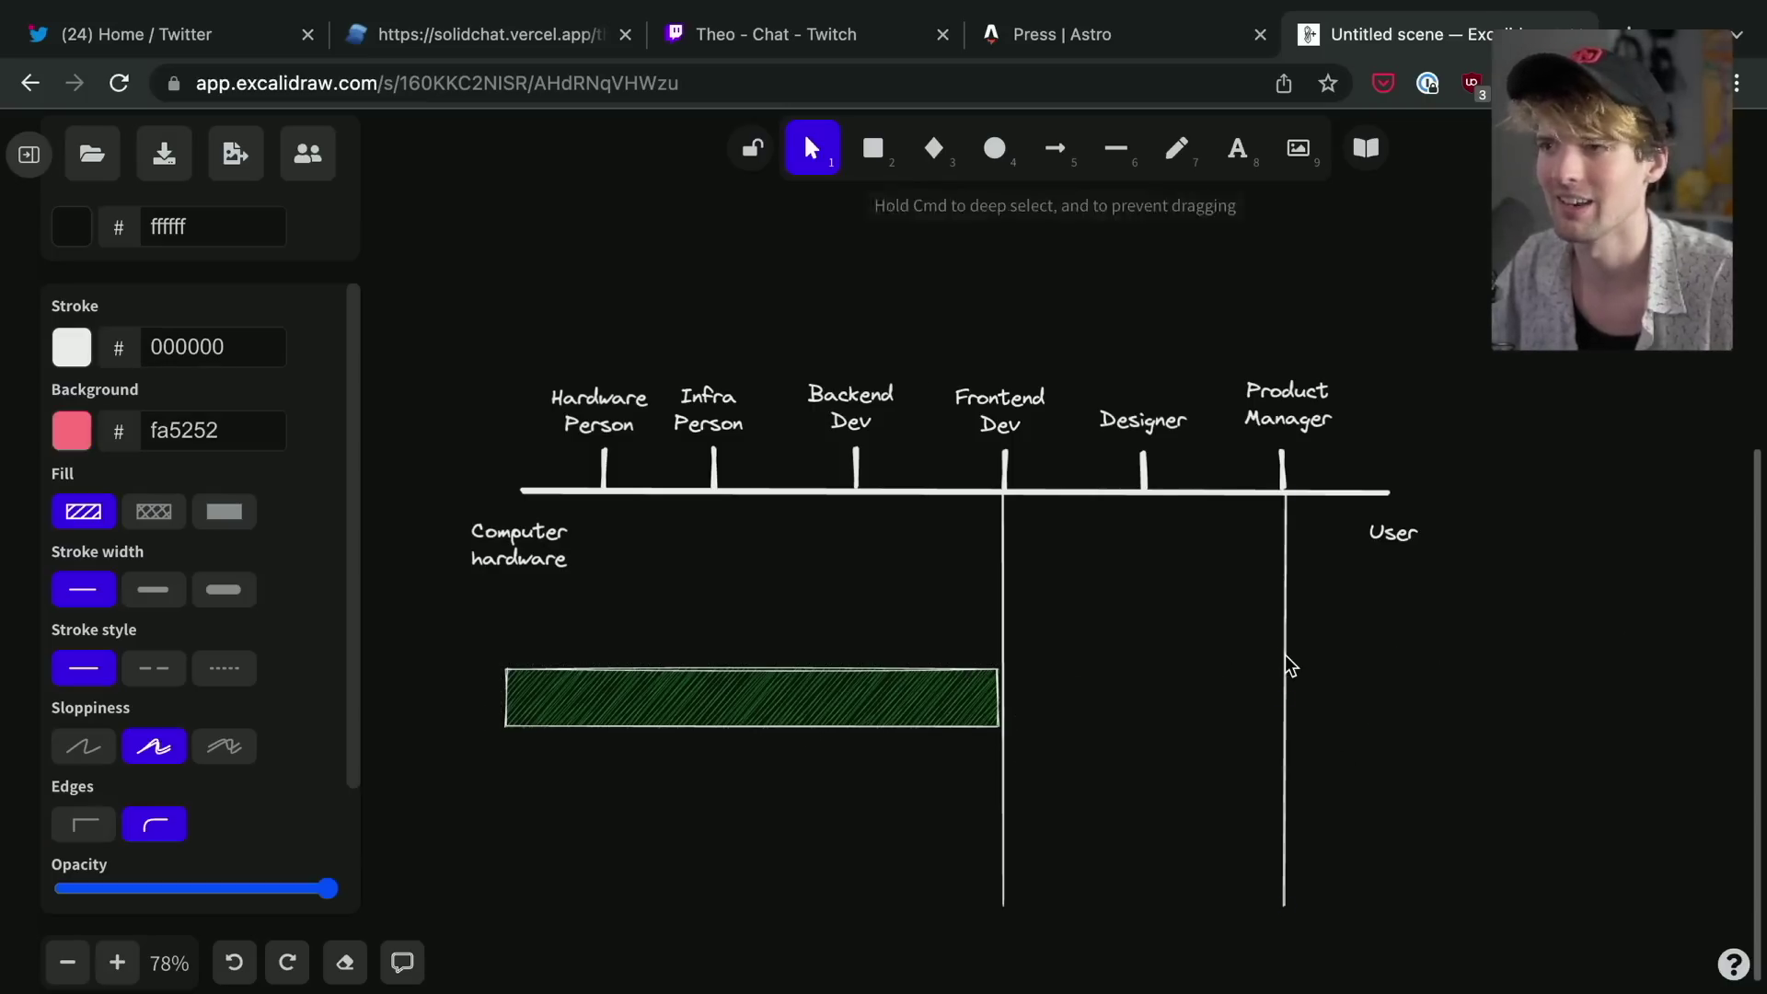
pyautogui.press('Delete')
pyautogui.click(797, 665)
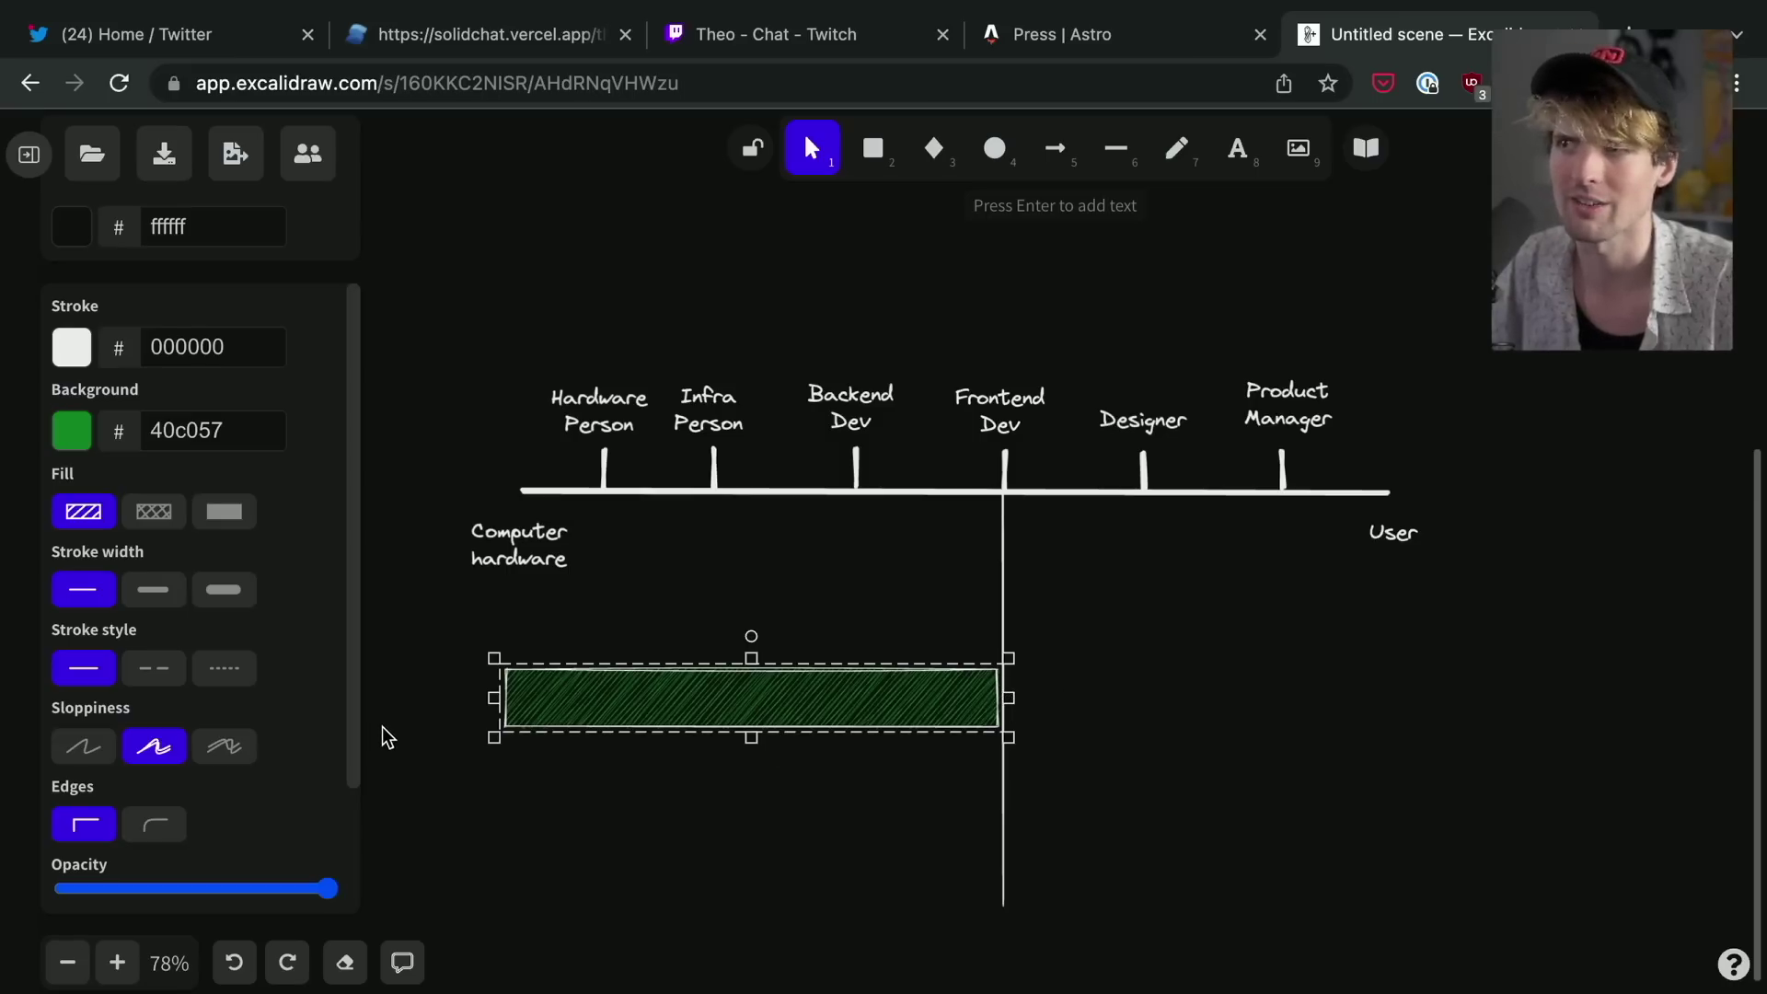
pyautogui.click(990, 830)
pyautogui.click(919, 699)
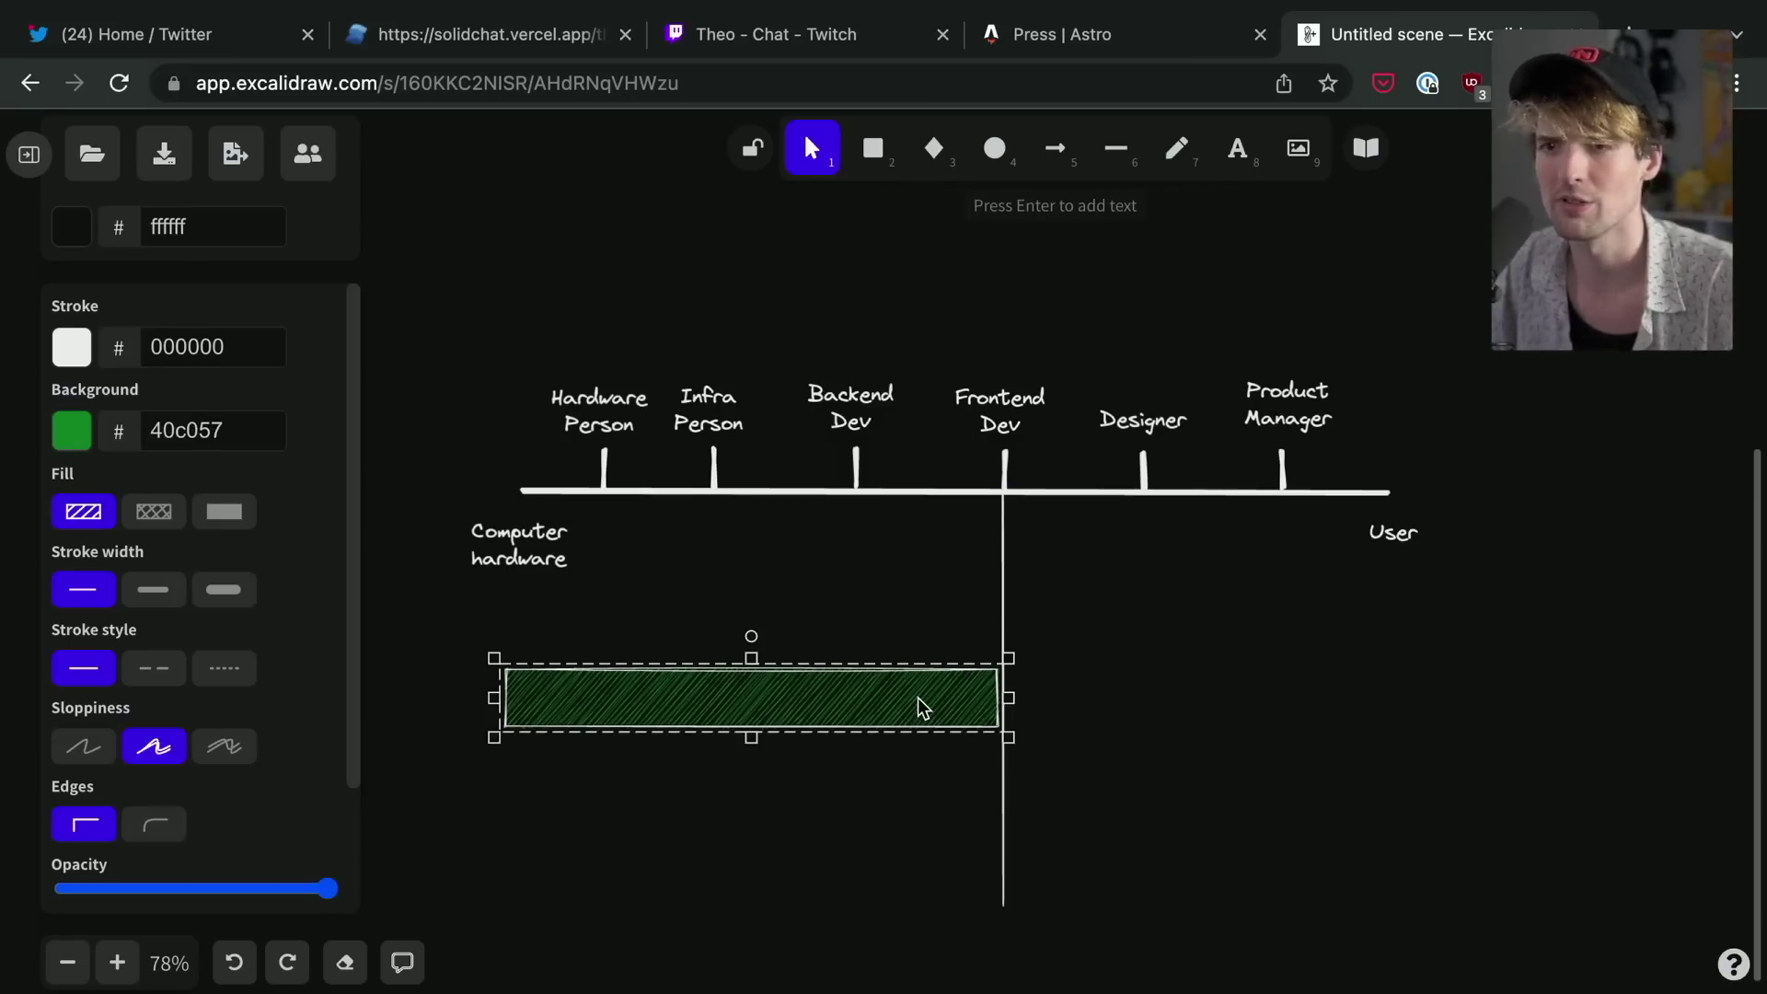
pyautogui.click(874, 767)
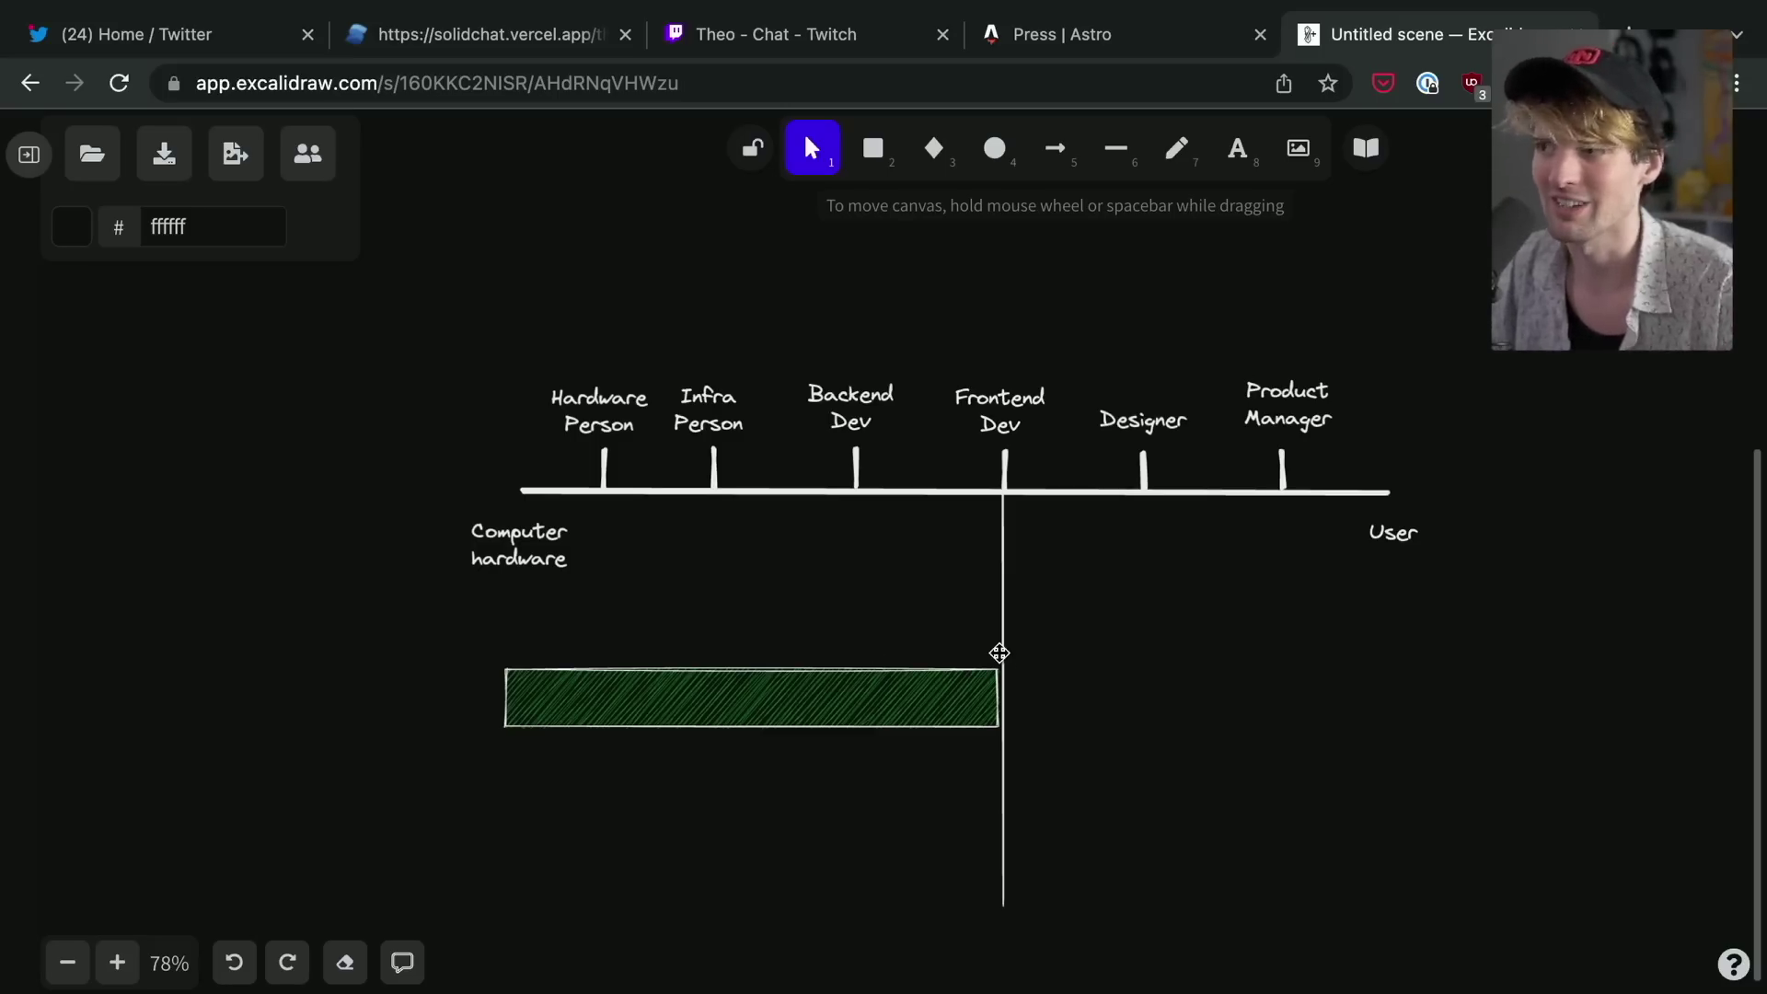
# Duplicate the long green bar below it and shrink the copy to about a third.
pyautogui.scroll(6, 999, 652)
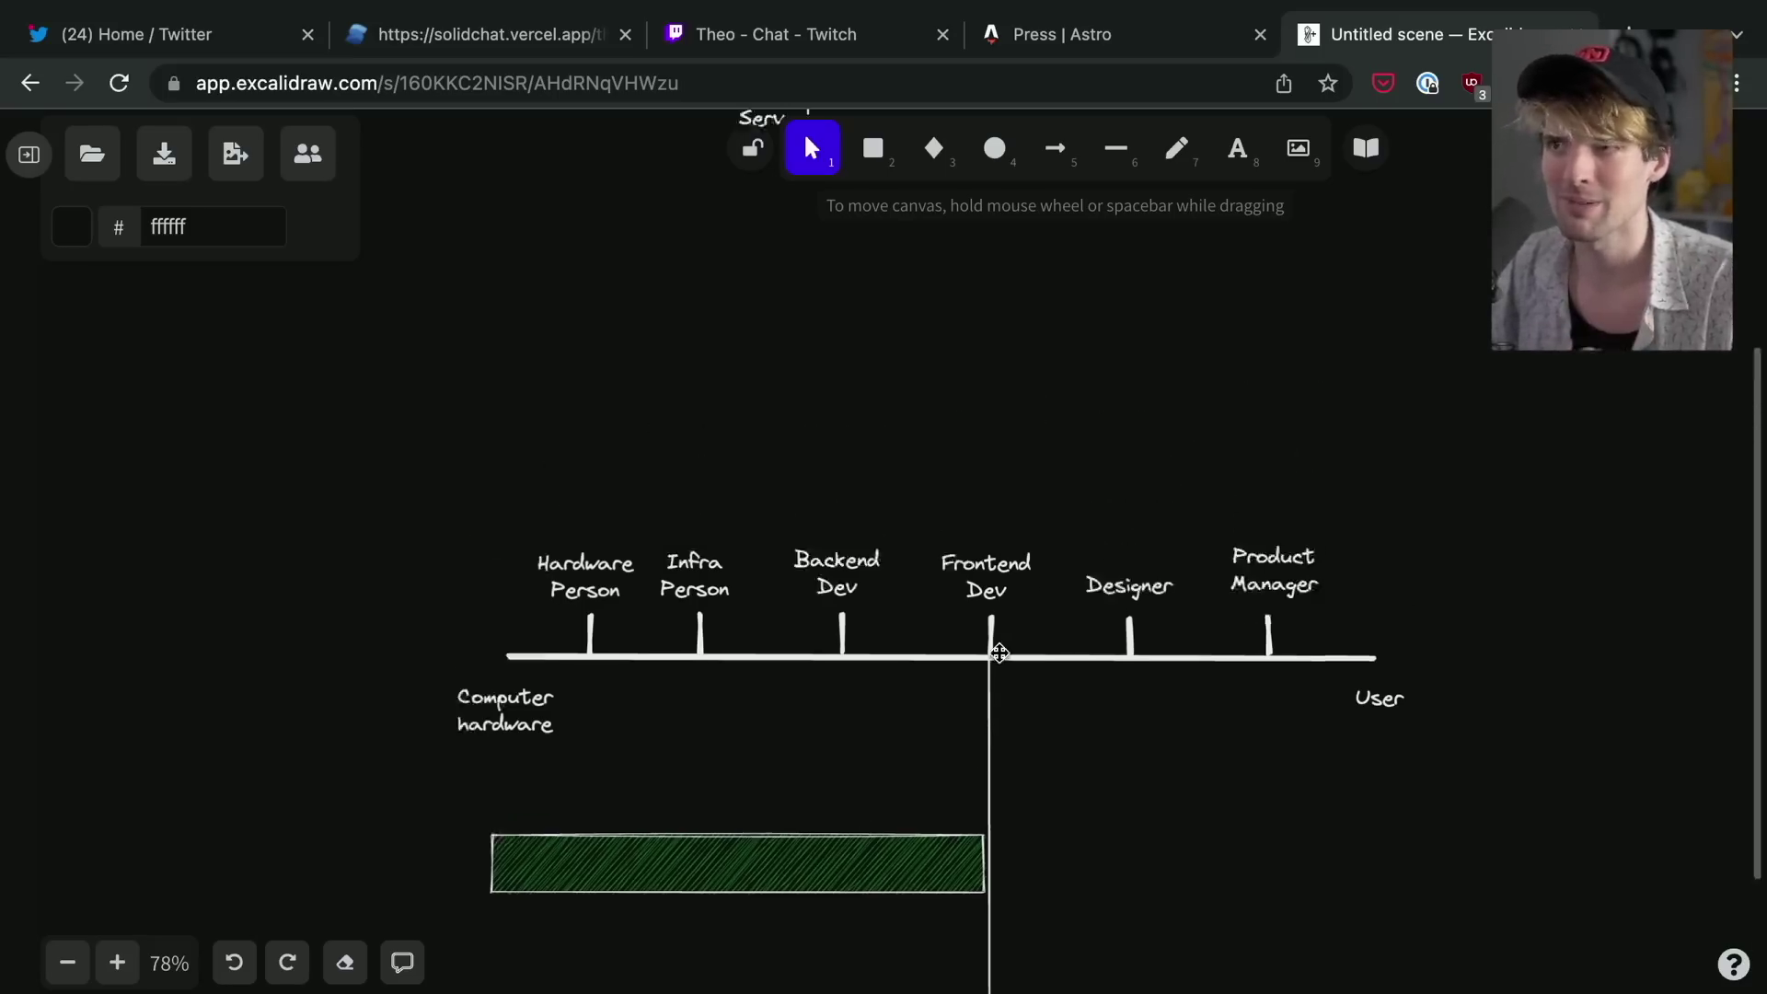
pyautogui.scroll(3, 918, 511)
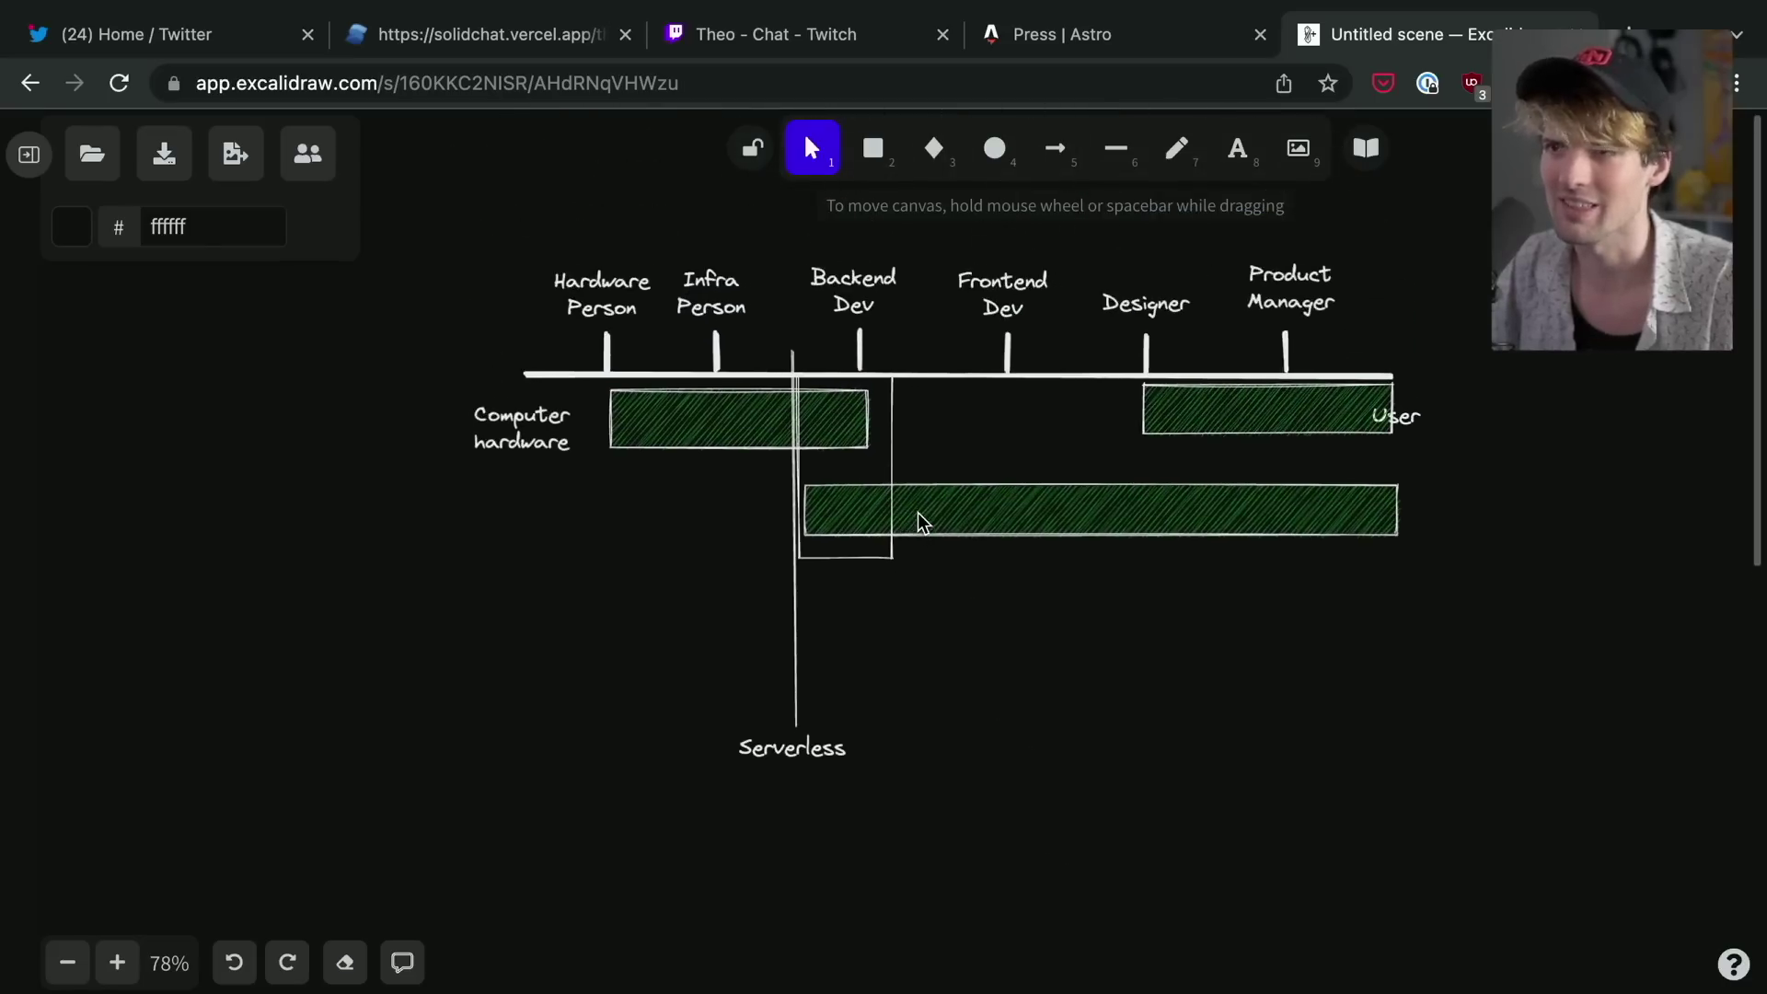
pyautogui.click(973, 530)
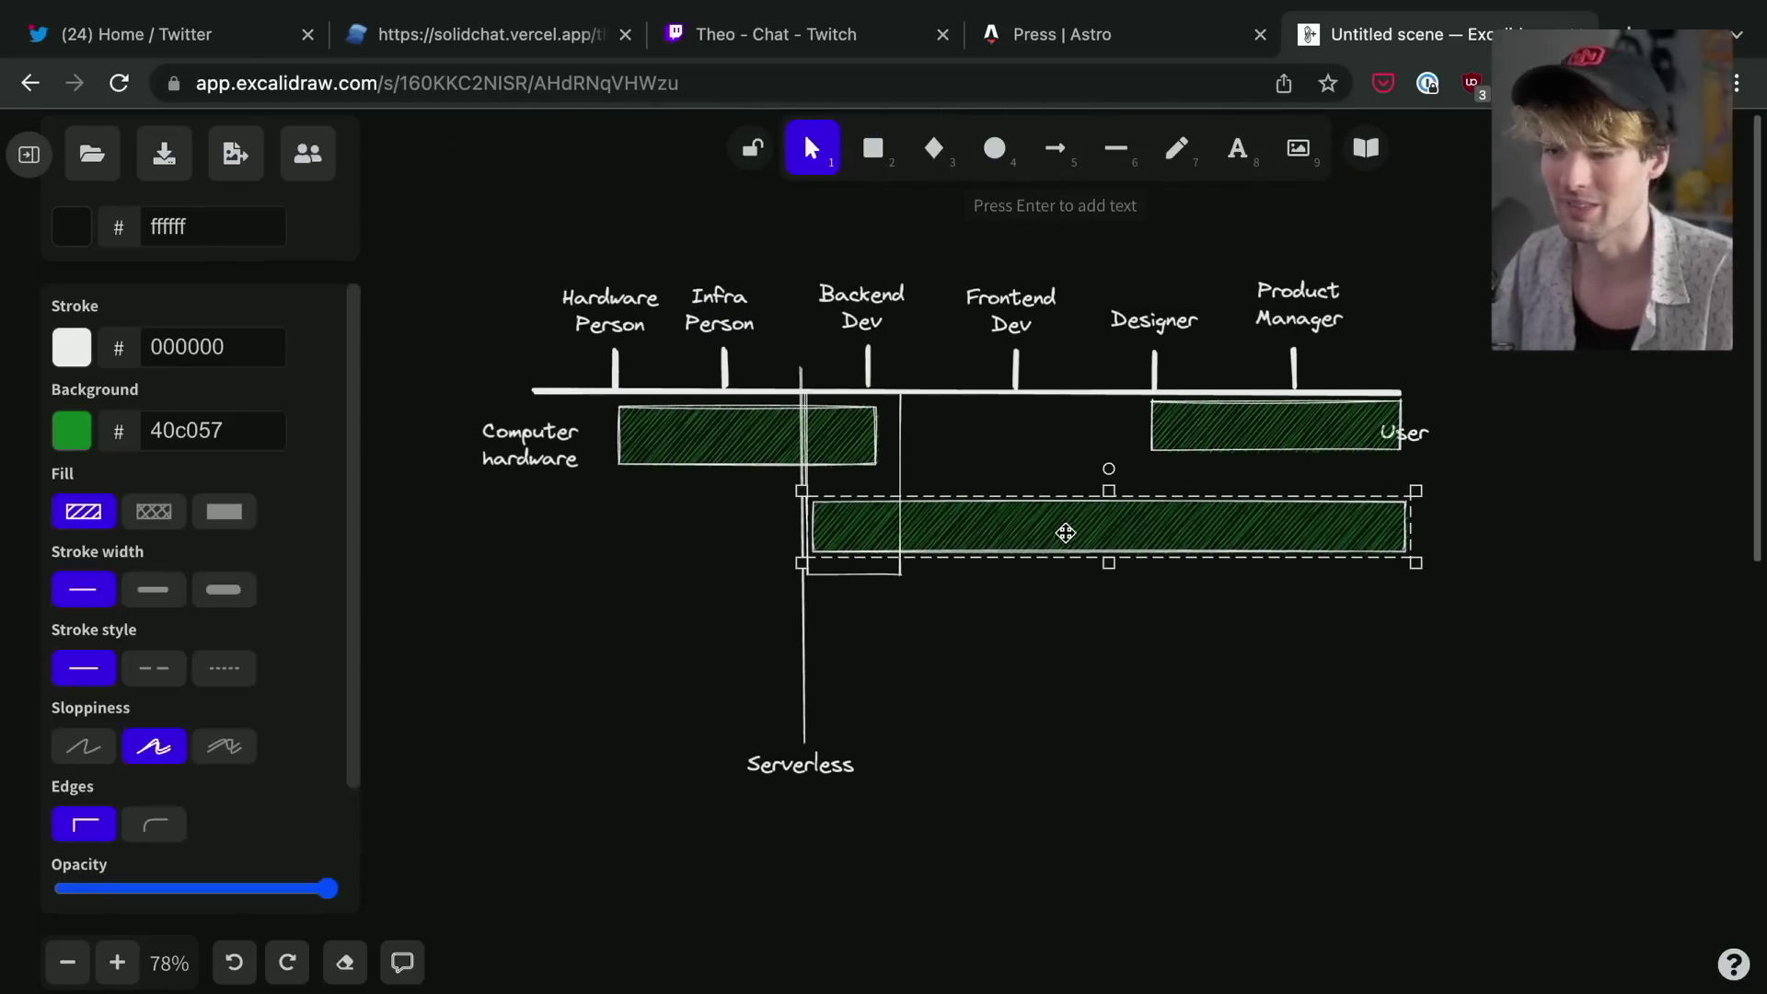
pyautogui.hotkey('ctrl', 'v')
pyautogui.moveTo(1027, 531); pyautogui.dragTo(1087, 625)
pyautogui.click(1420, 678)
pyautogui.click(1405, 662)
pyautogui.moveTo(1404, 662); pyautogui.dragTo(1033, 674)
# Add two more bar copies: one widened past the Serverless line, one lower right.
pyautogui.hotkey('ctrl', 'c')
pyautogui.hotkey('ctrl', 'v')
pyautogui.moveTo(788, 676); pyautogui.dragTo(549, 677)
pyautogui.moveTo(810, 723); pyautogui.dragTo(1098, 847)
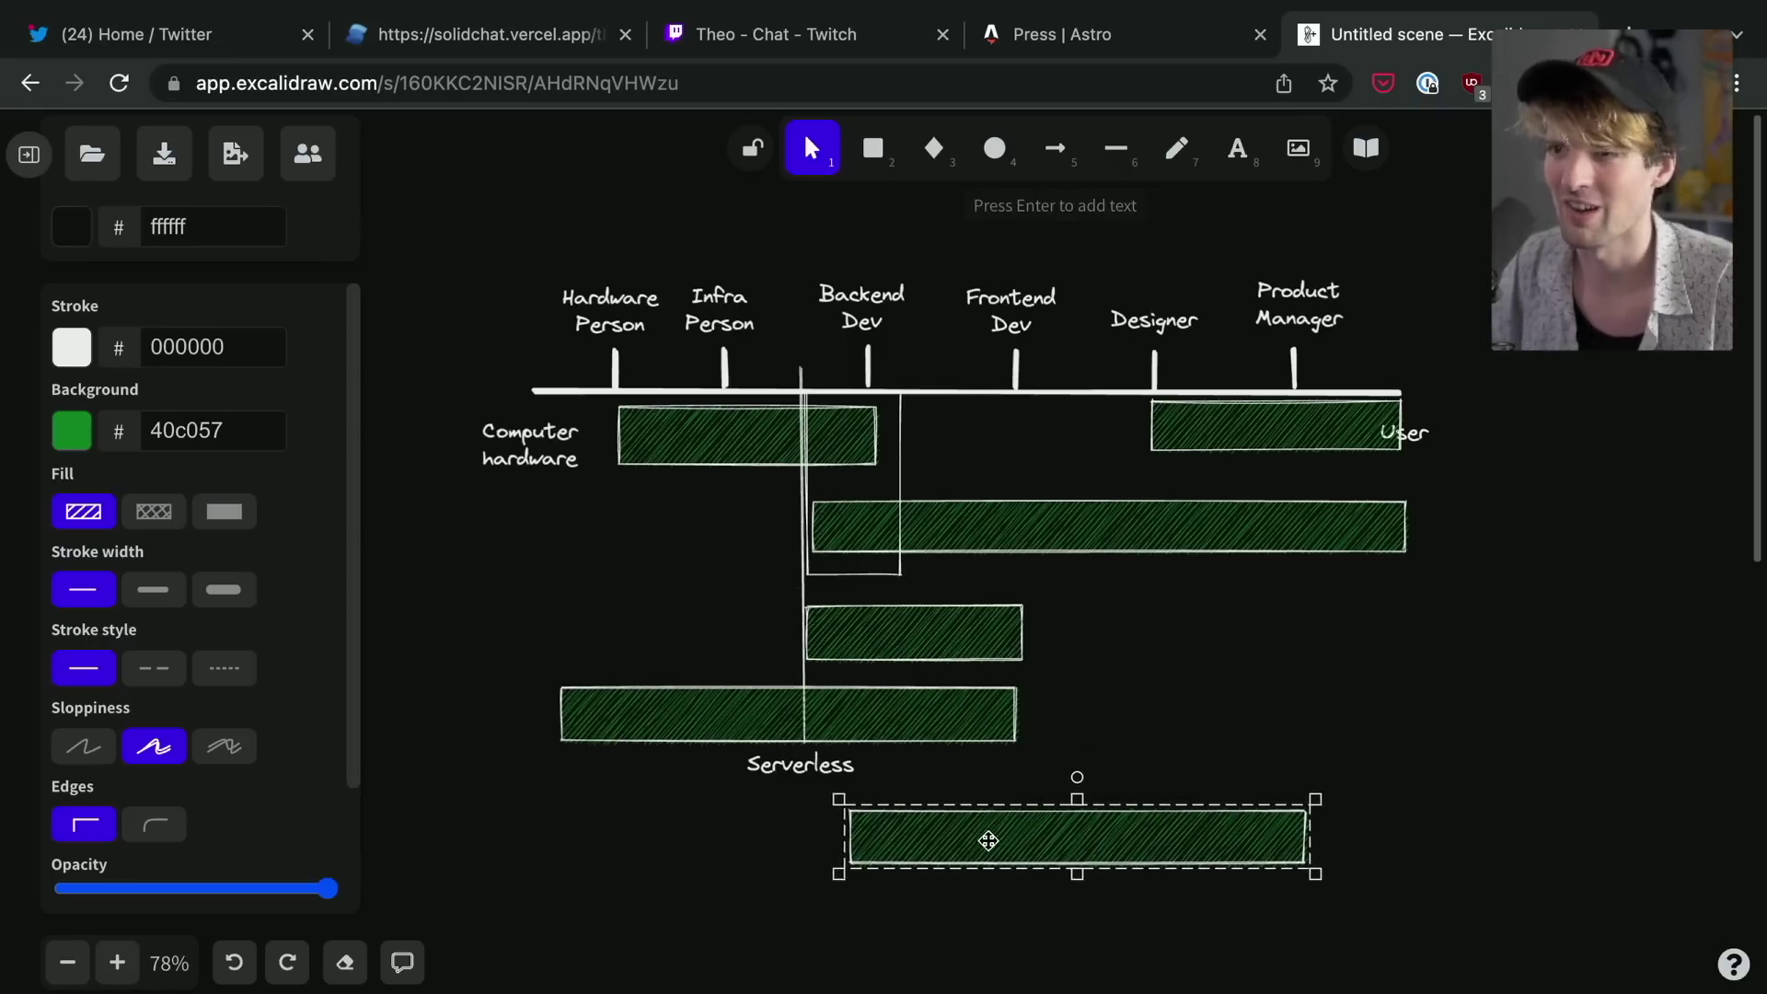
pyautogui.click(935, 734)
pyautogui.click(930, 631)
pyautogui.click(933, 547)
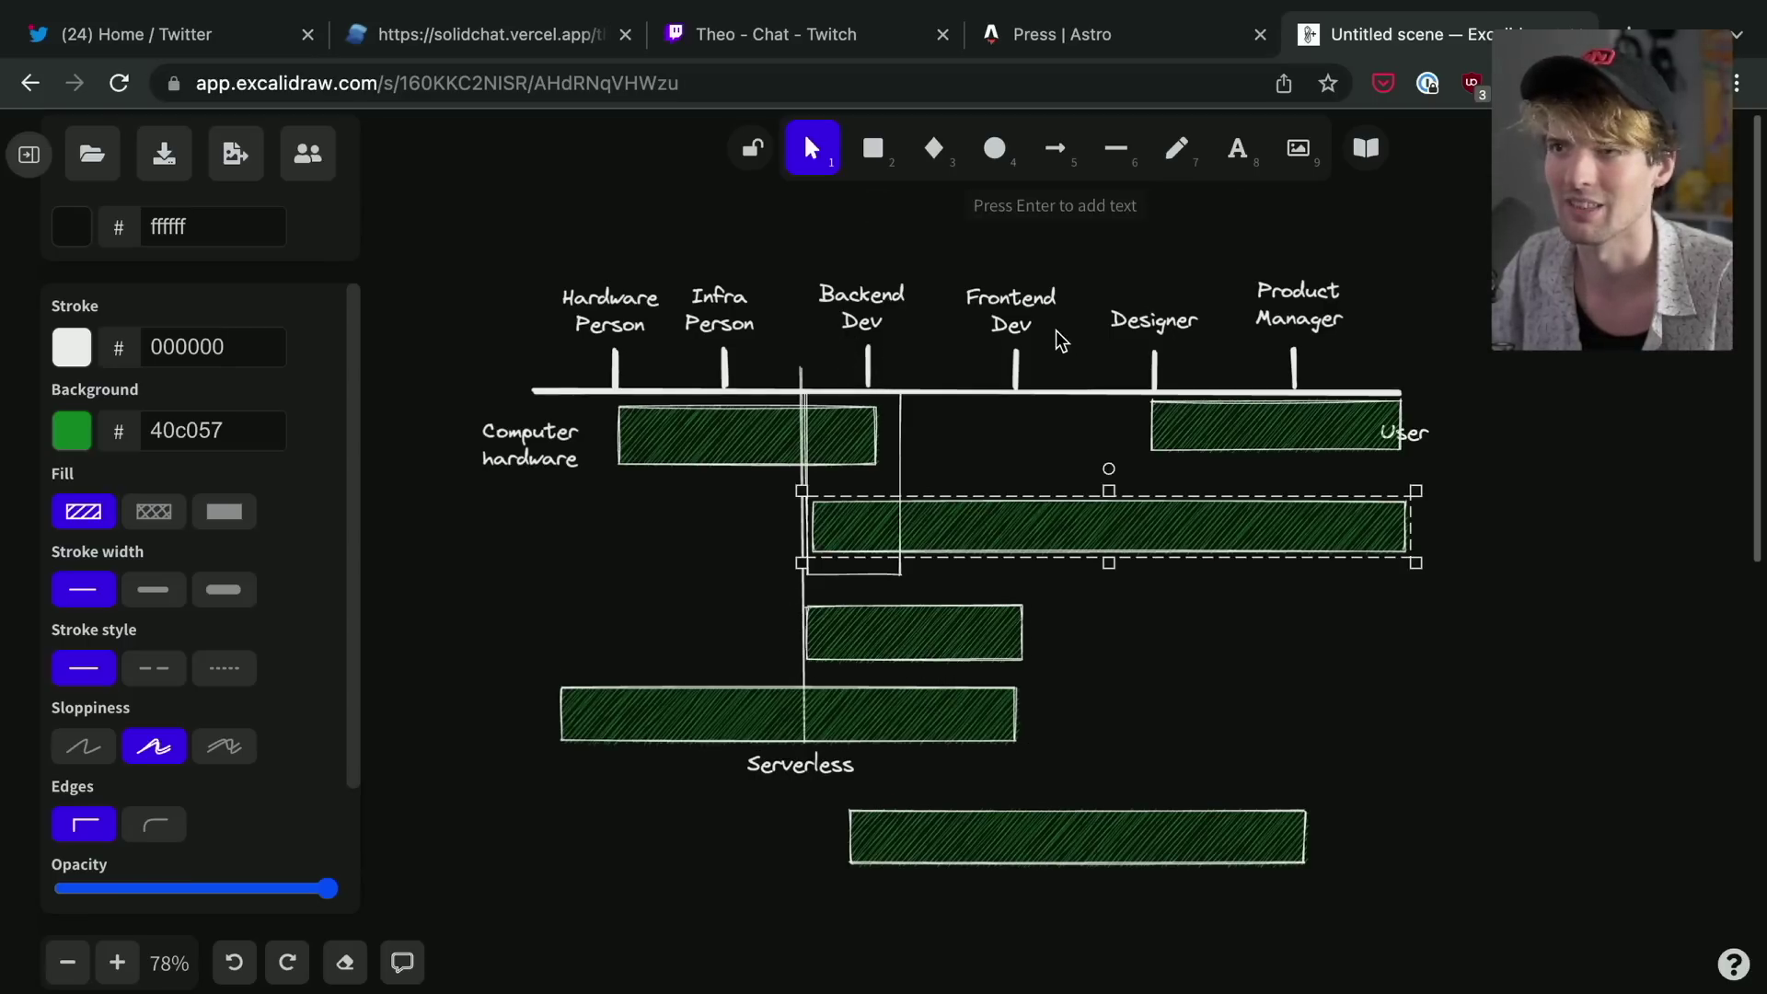
pyautogui.scroll(1, 957, 396)
# Draw a transparent-background rectangle above Backend Dev and Frontend Dev, pulling both sides inward.
pyautogui.click(875, 165)
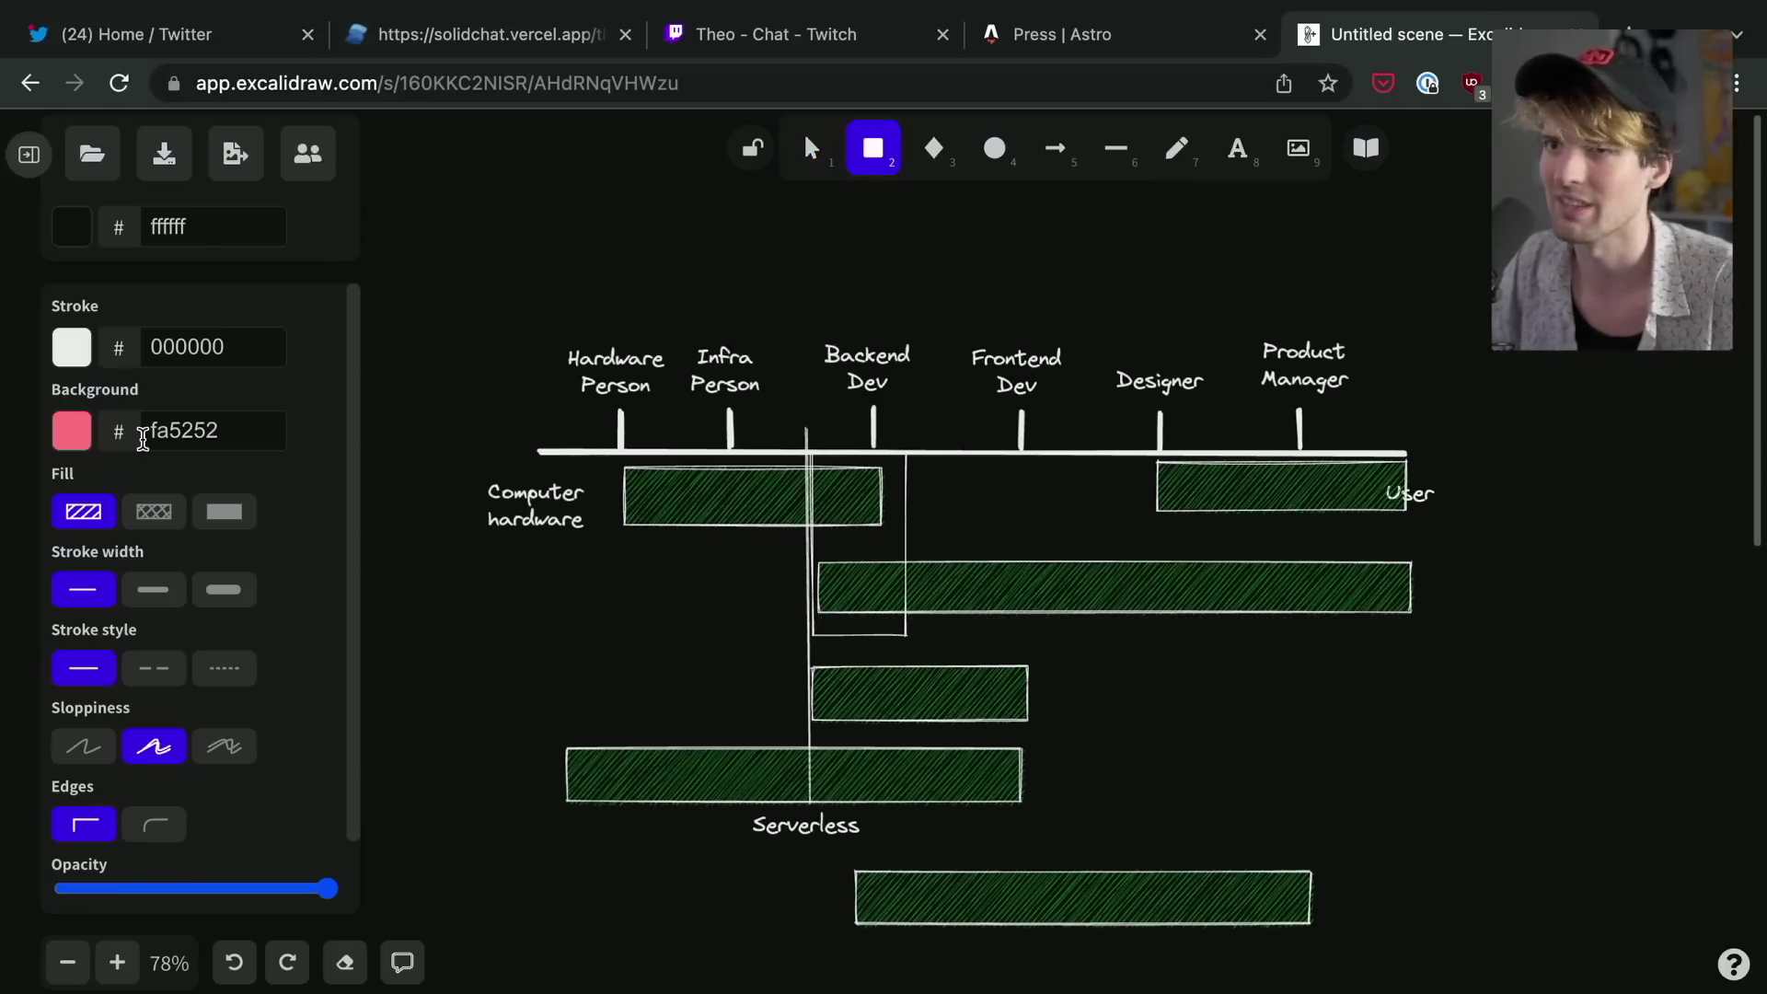
pyautogui.click(72, 430)
pyautogui.click(75, 492)
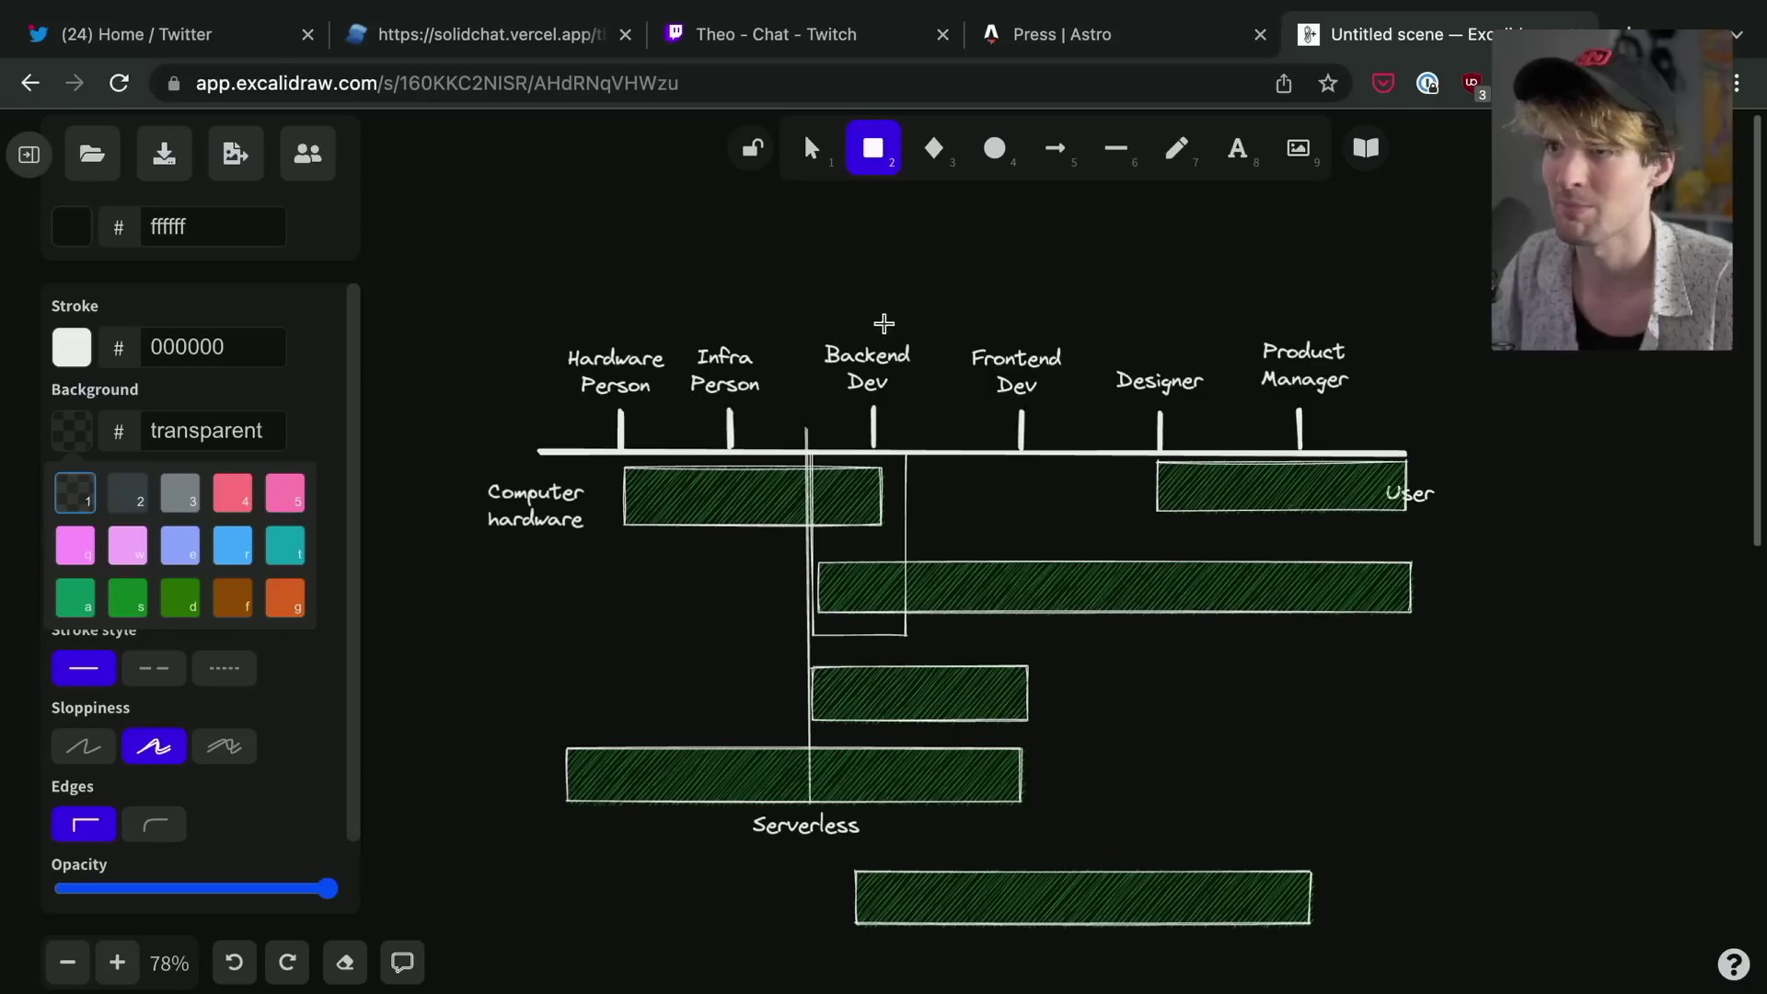
pyautogui.moveTo(810, 269); pyautogui.dragTo(1066, 325)
pyautogui.click(797, 289)
pyautogui.moveTo(797, 290); pyautogui.dragTo(840, 295)
pyautogui.moveTo(1073, 296); pyautogui.dragTo(1040, 296)
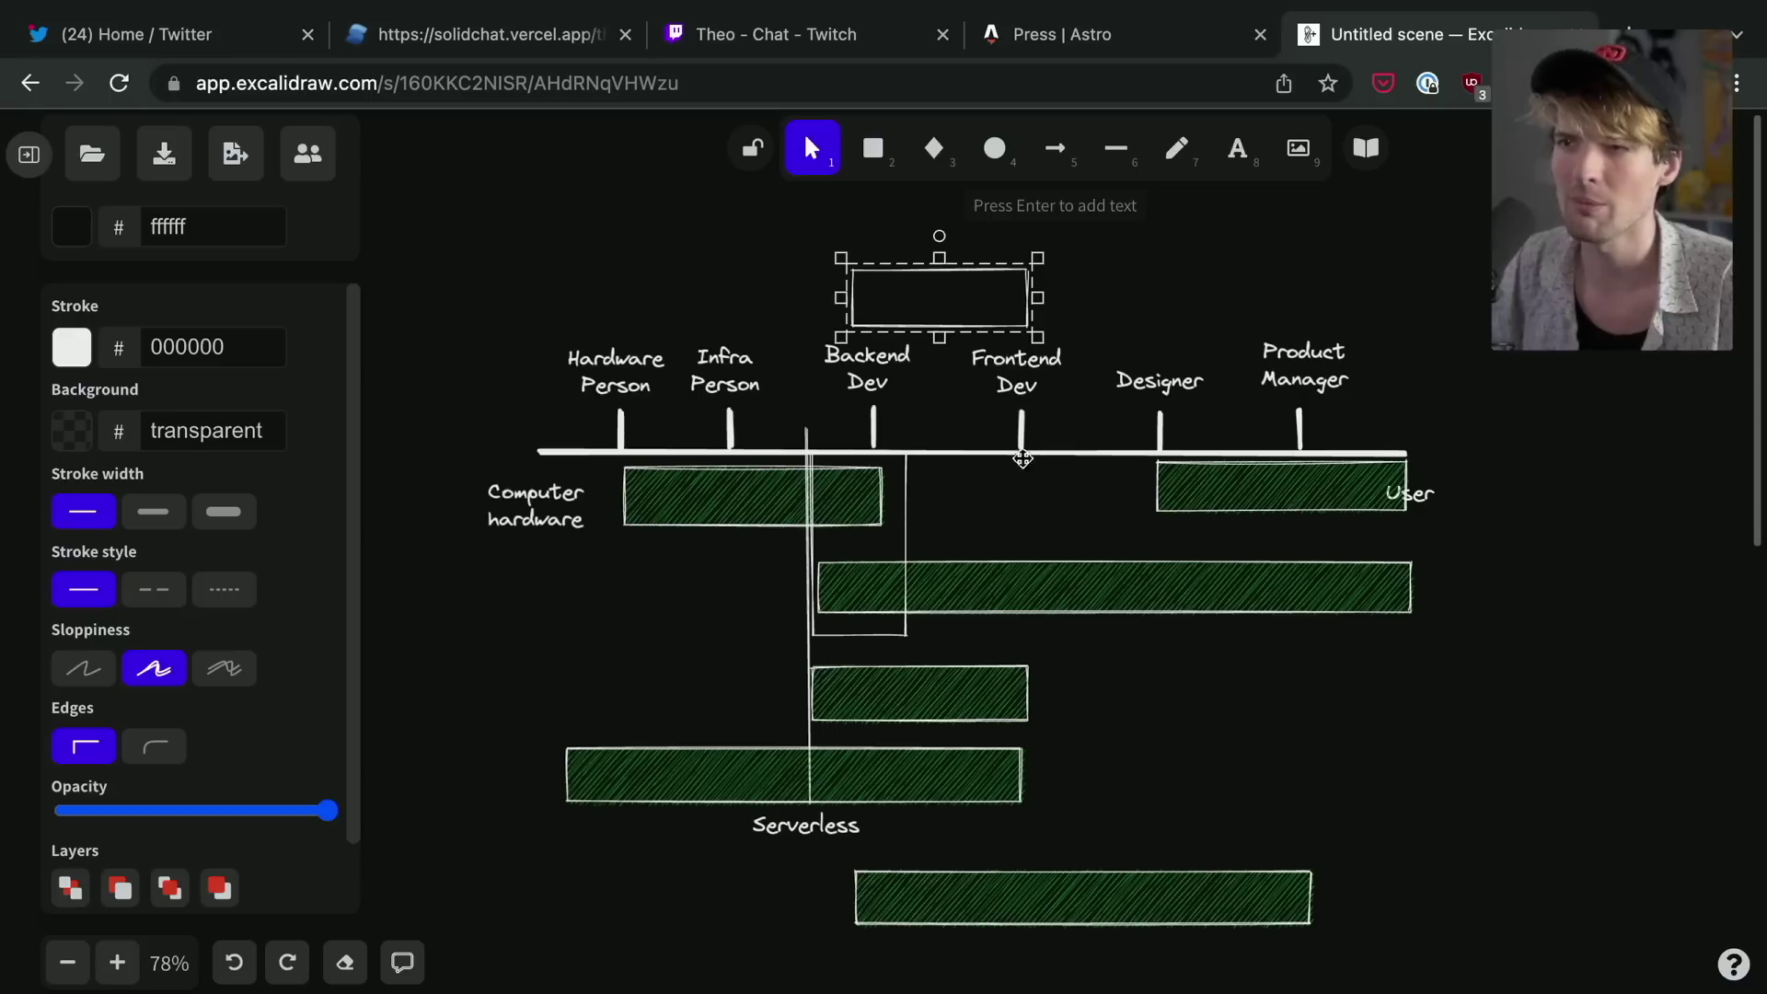
# Check the Frontend Dev and Backend Dev labels against the box, then select the box.
pyautogui.moveTo(1078, 491); pyautogui.dragTo(948, 296)
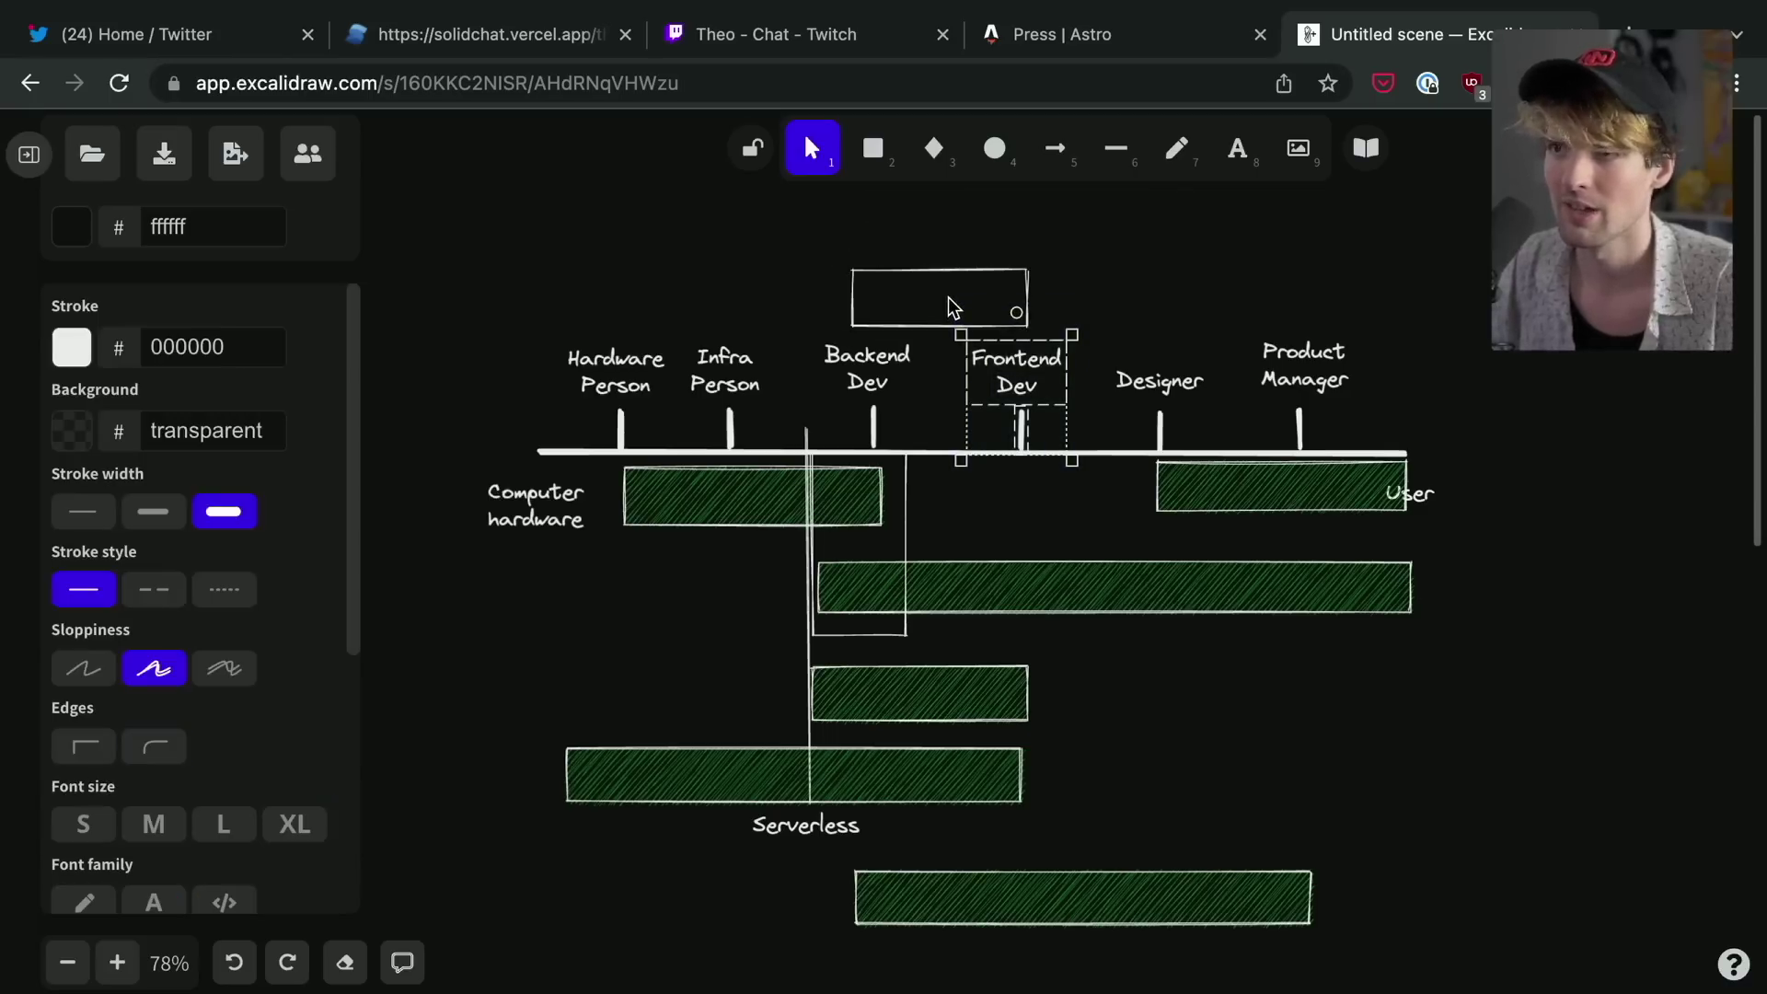
pyautogui.click(1021, 497)
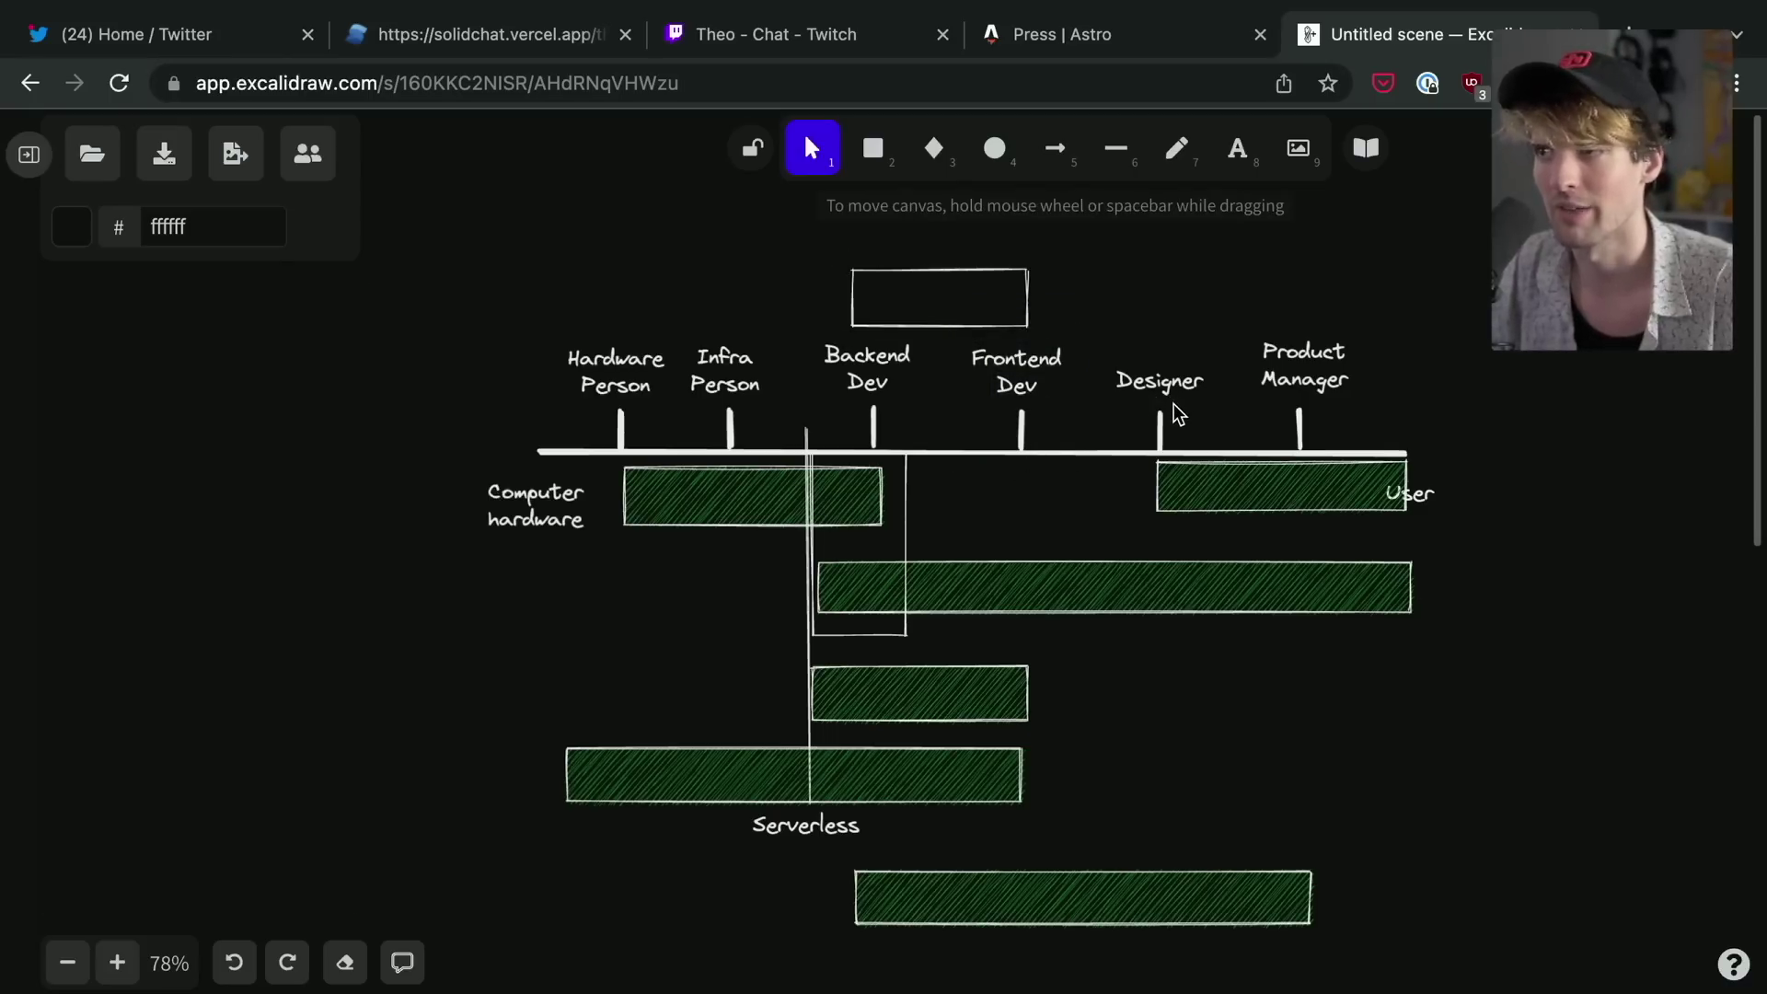
pyautogui.moveTo(767, 320); pyautogui.dragTo(957, 506)
pyautogui.click(957, 506)
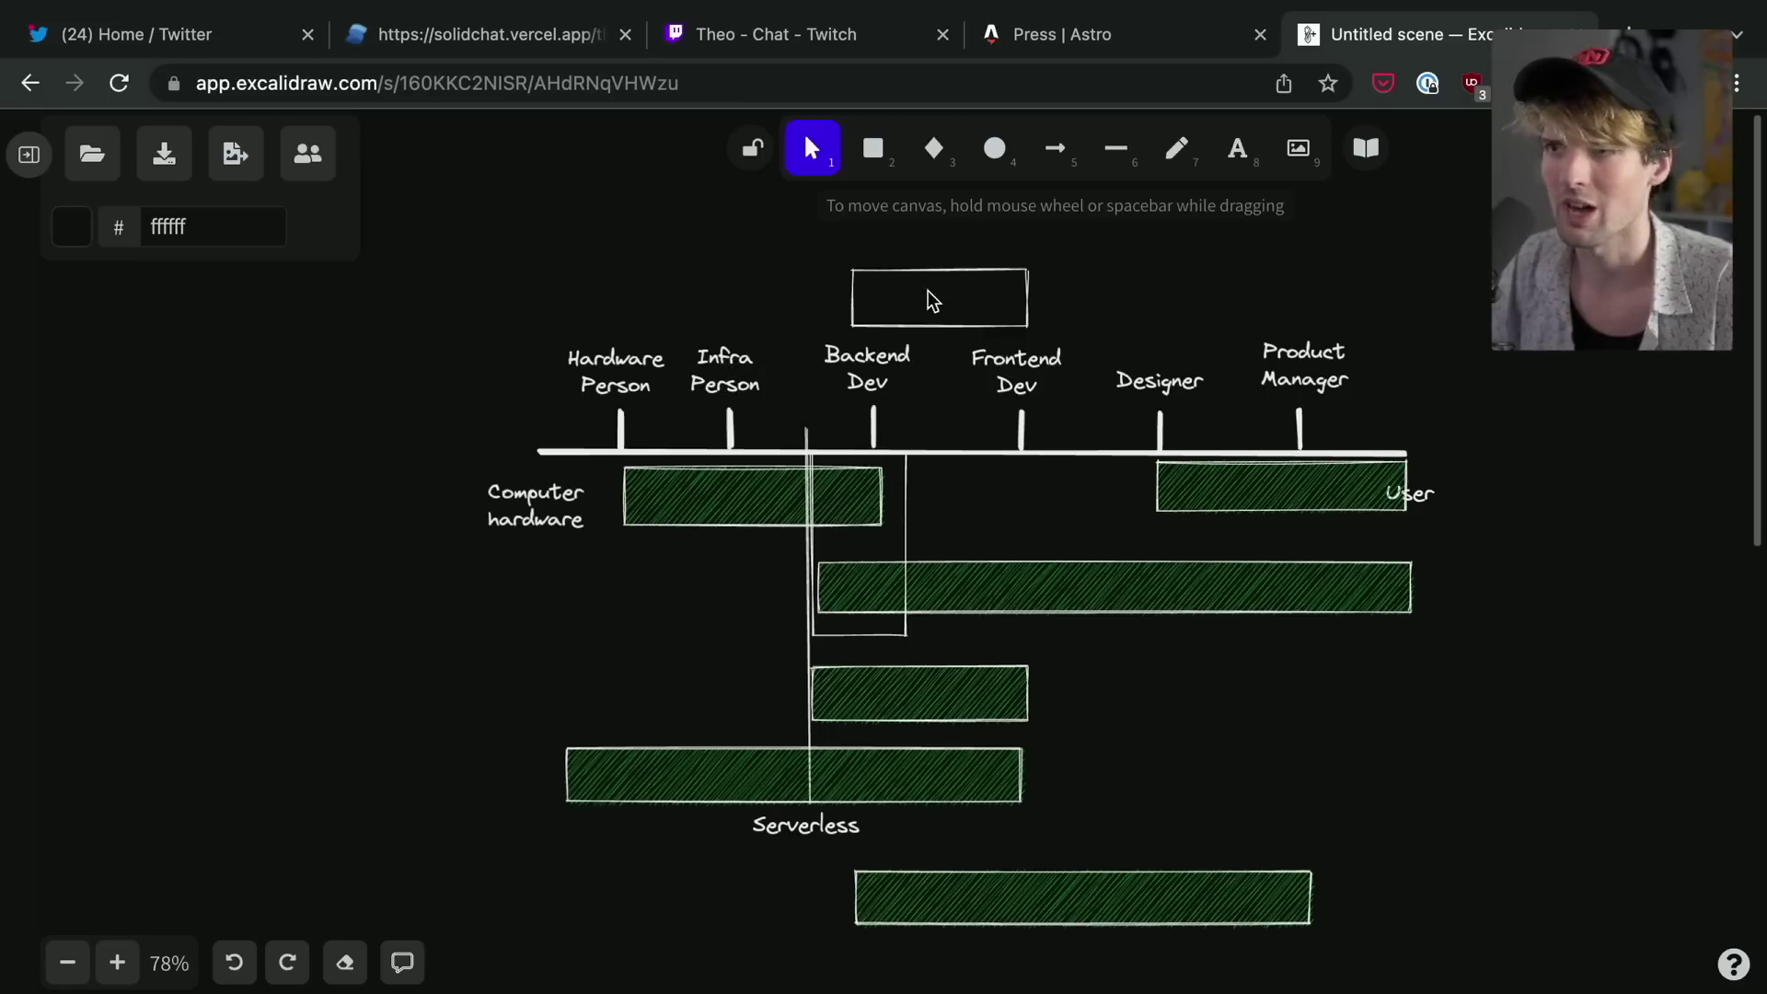
pyautogui.click(936, 267)
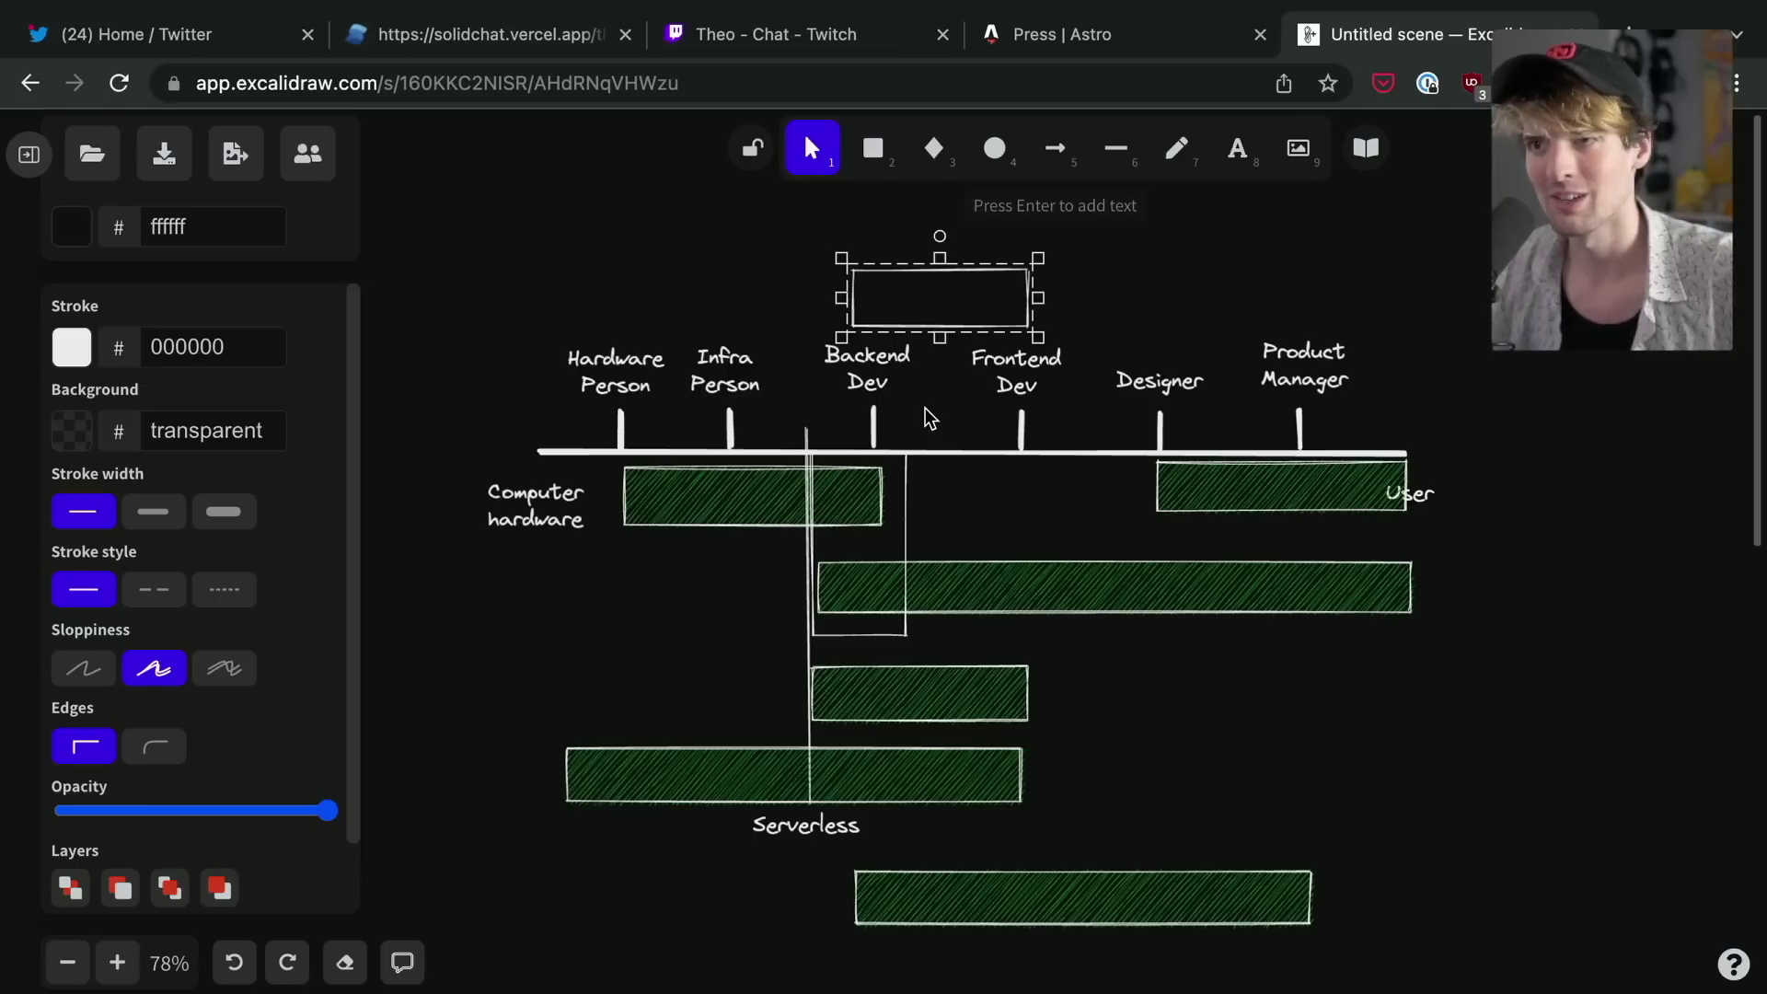
# Extend the top-left green bar leftward so it begins beneath Computer hardware.
pyautogui.click(633, 517)
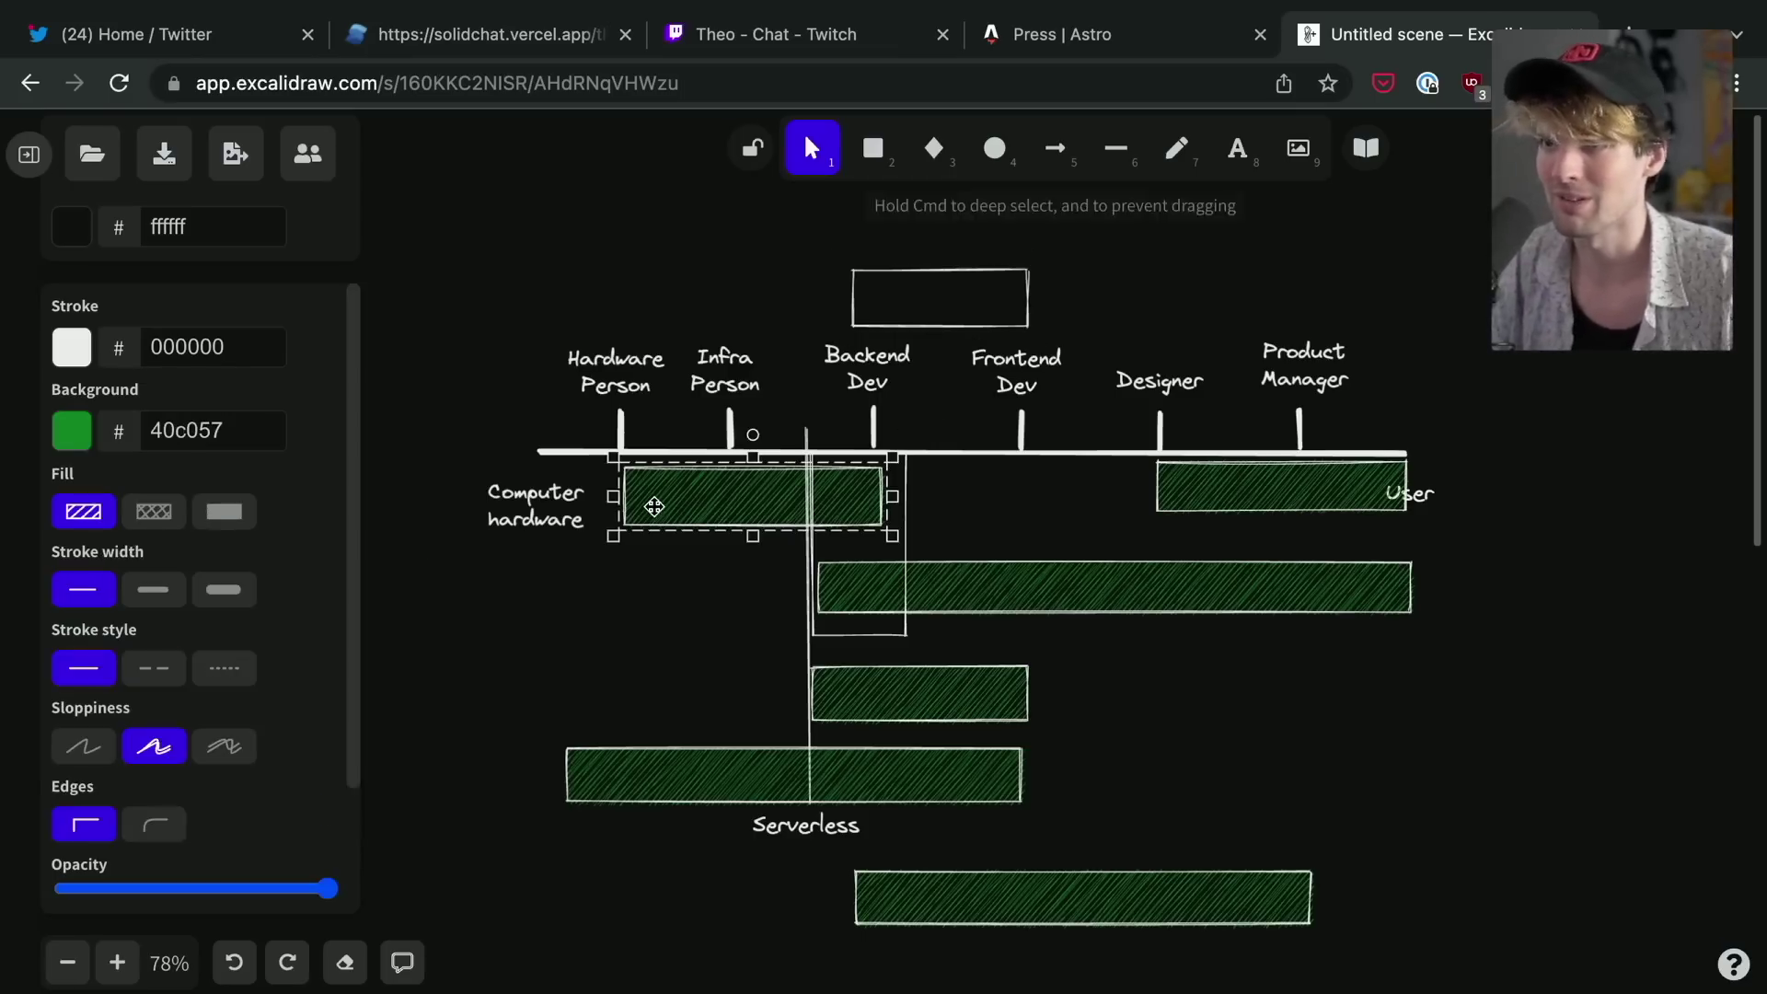
pyautogui.moveTo(614, 496); pyautogui.dragTo(534, 497)
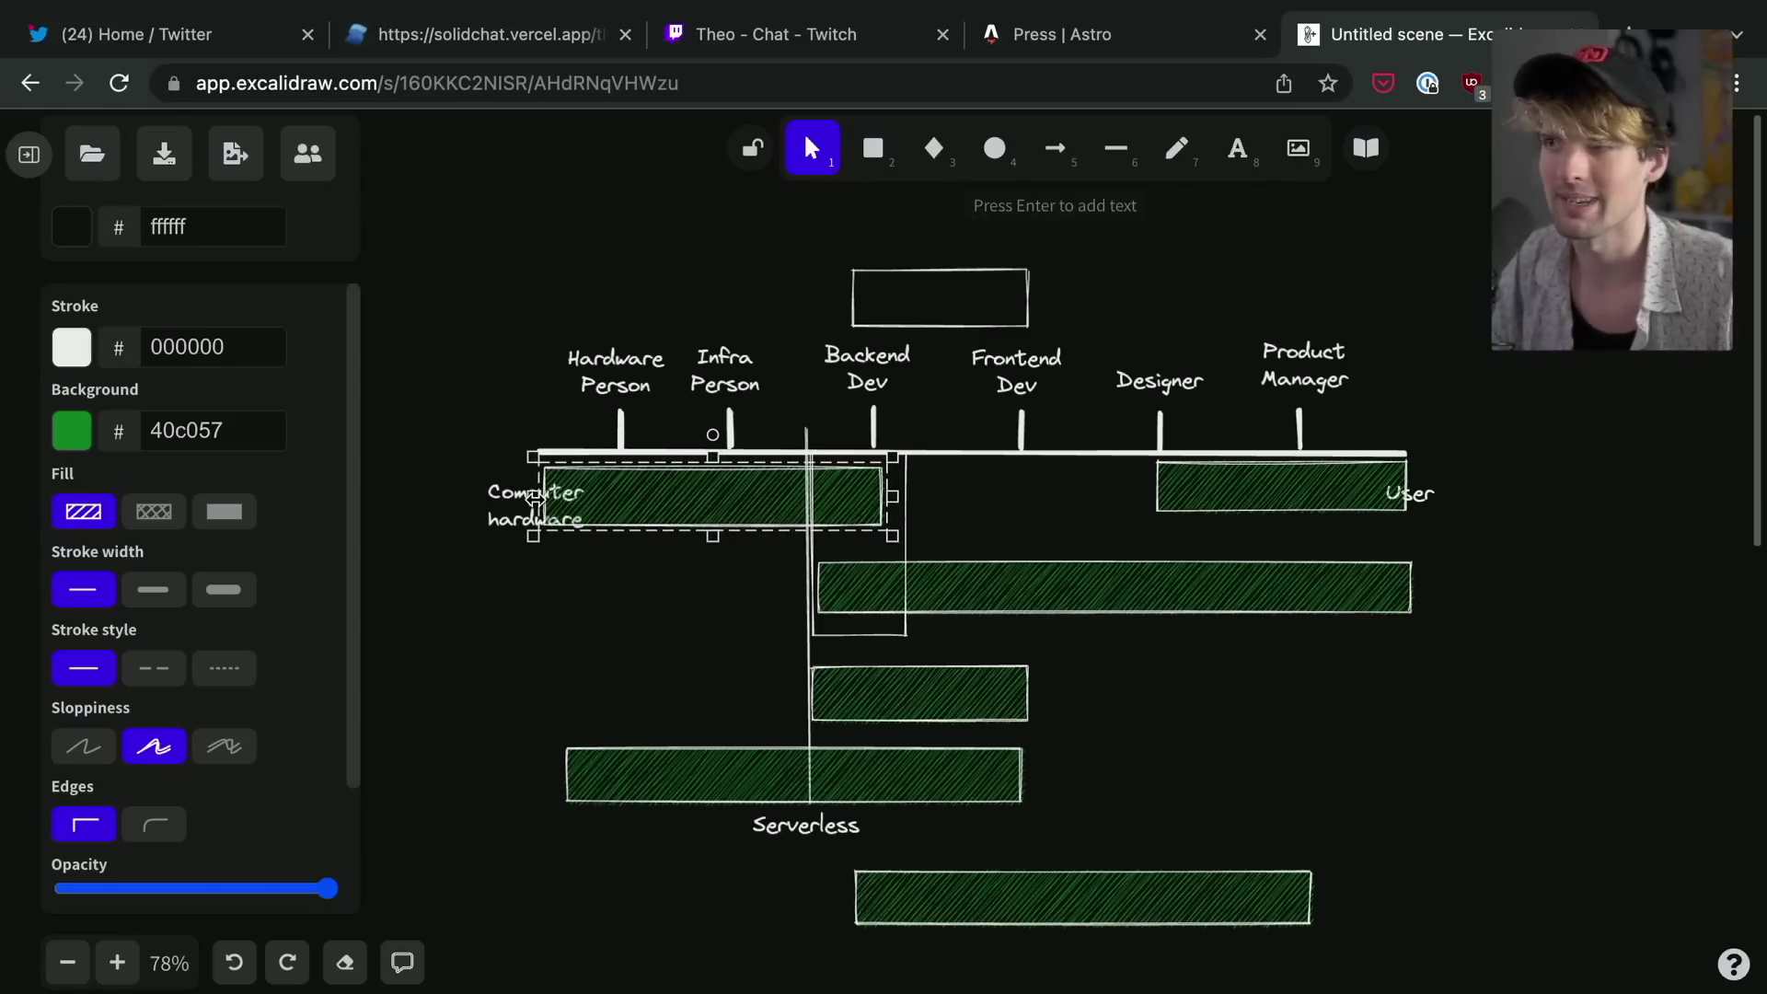
pyautogui.click(556, 608)
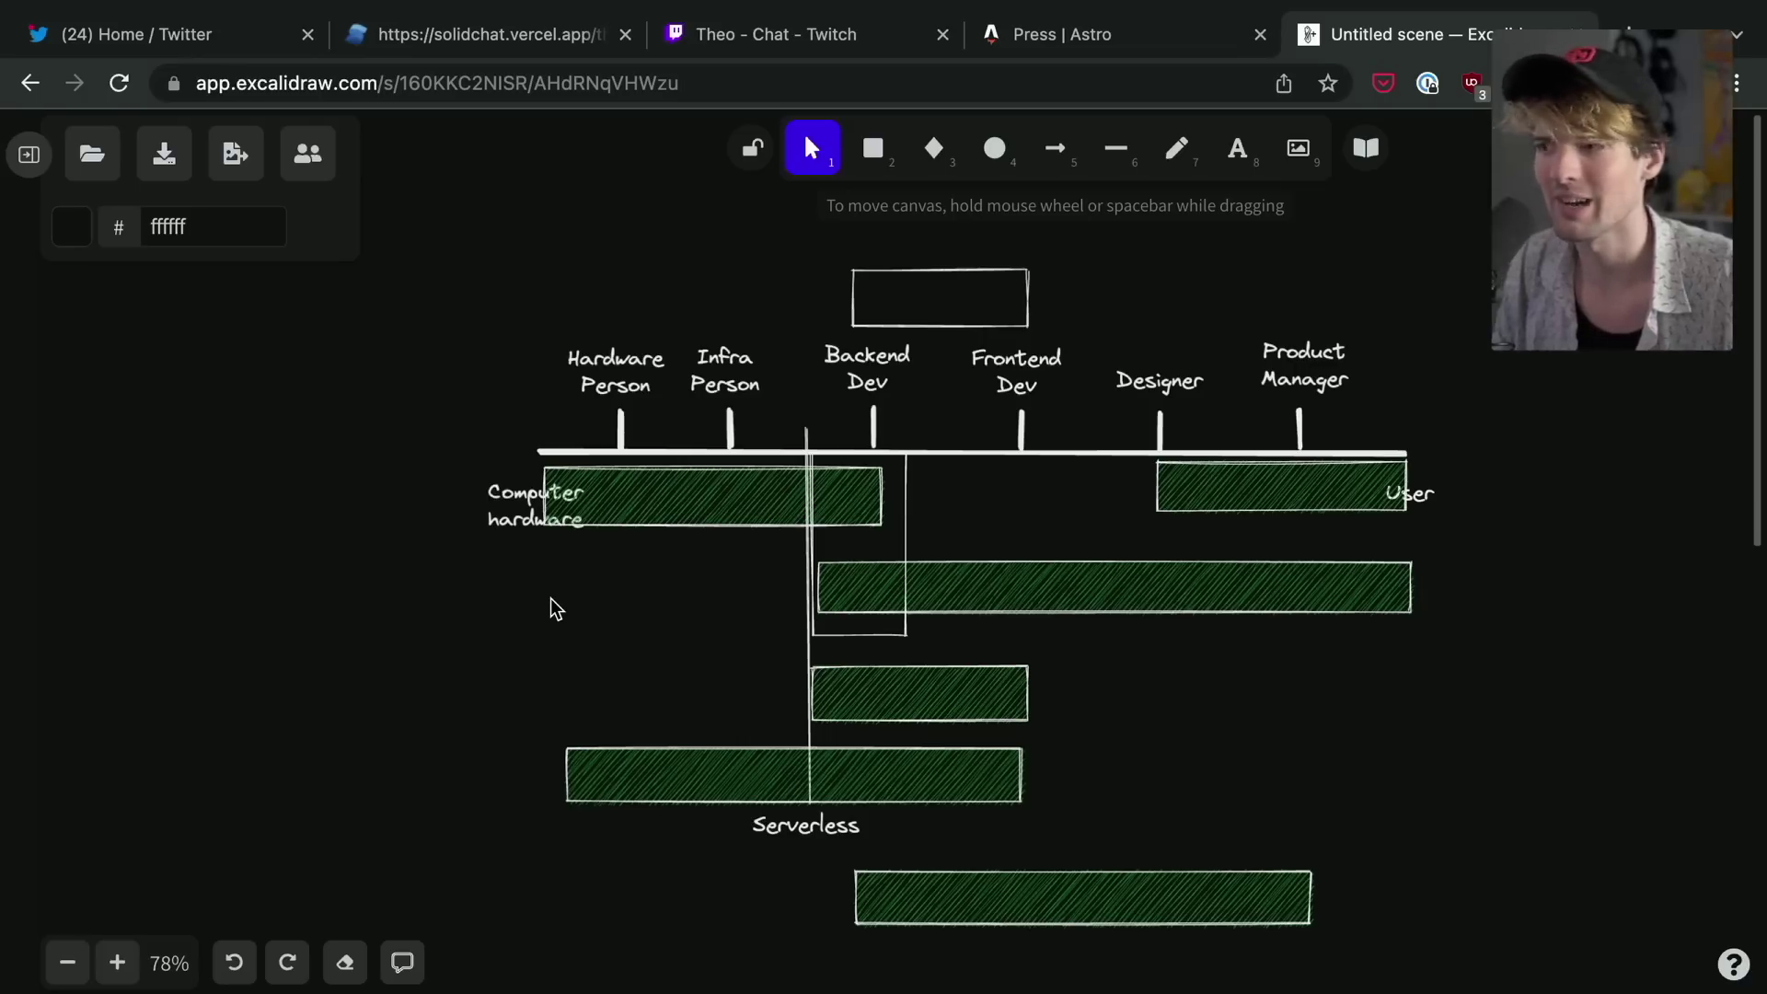